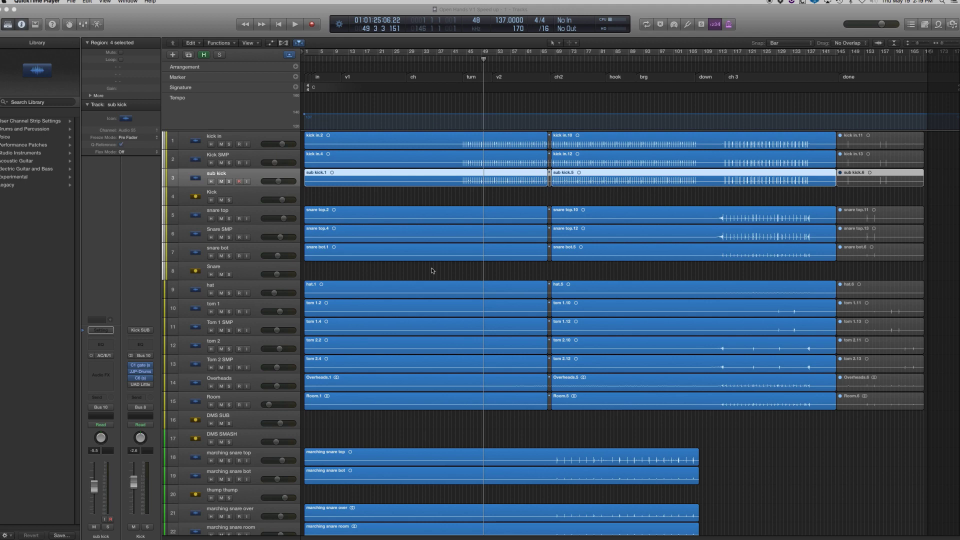
Step: Look through all the arrangement's tracks, from the drums to the background vocals, and deselect the sub kick regions
scroll(444, 260, "down", 15)
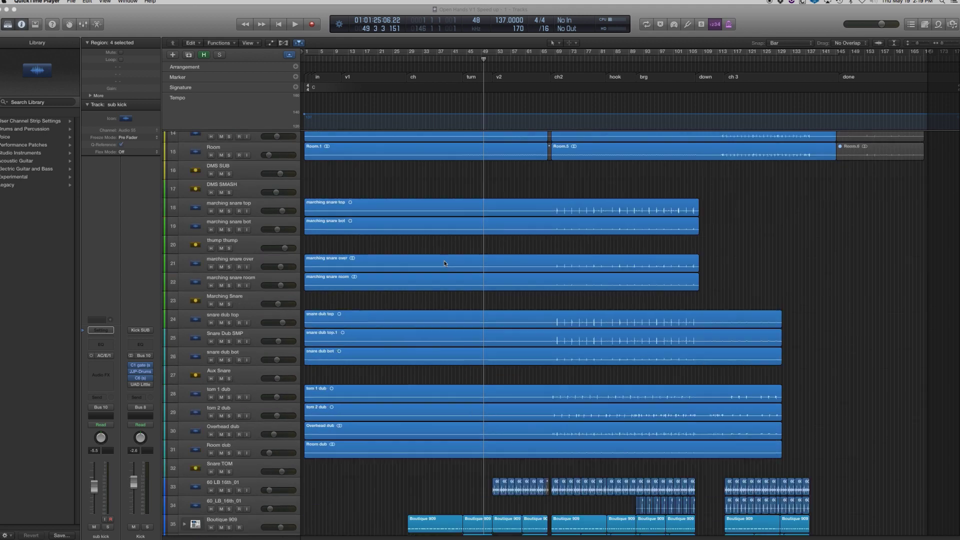
scroll(444, 263, "down", 20)
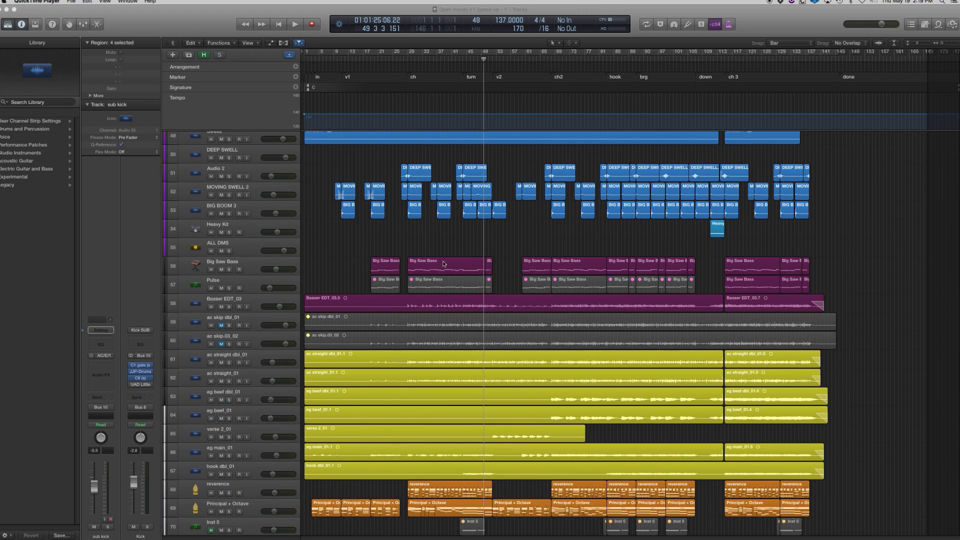
scroll(443, 260, "down", 10)
scroll(445, 262, "up", 8)
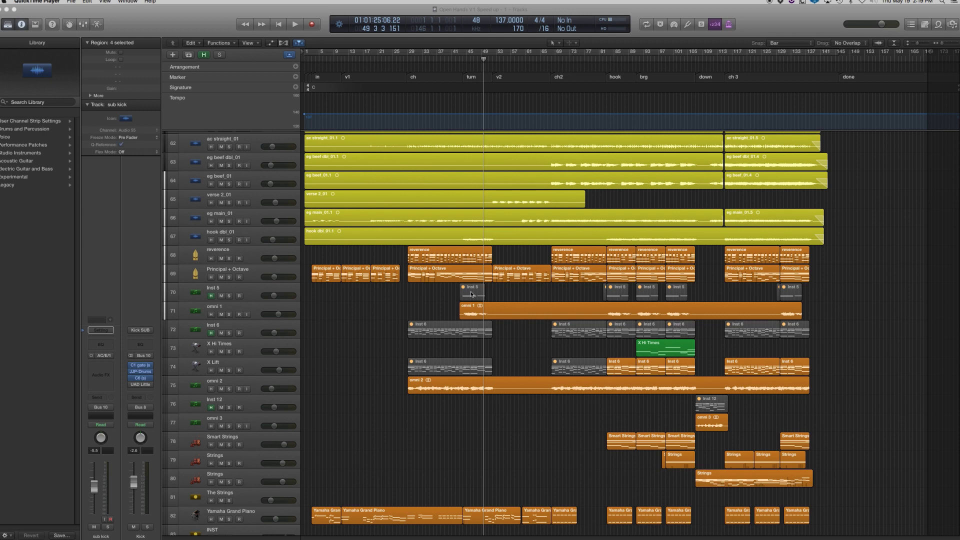
scroll(739, 270, "down", 20)
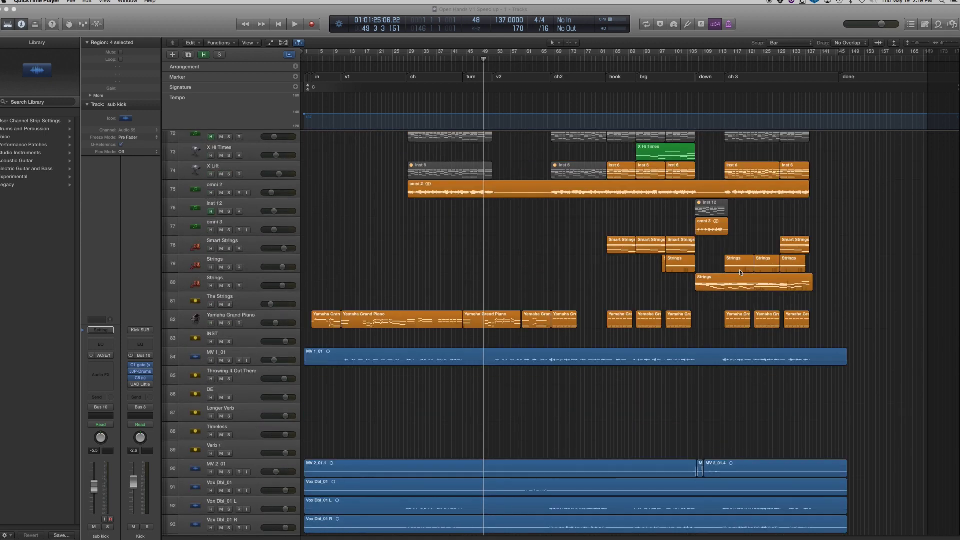
scroll(740, 272, "down", 10)
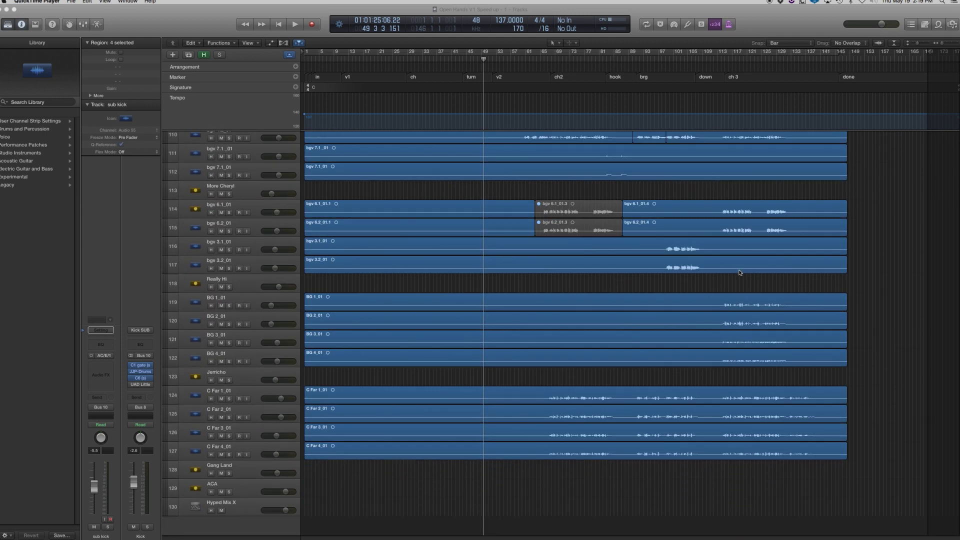
scroll(740, 272, "up", 20)
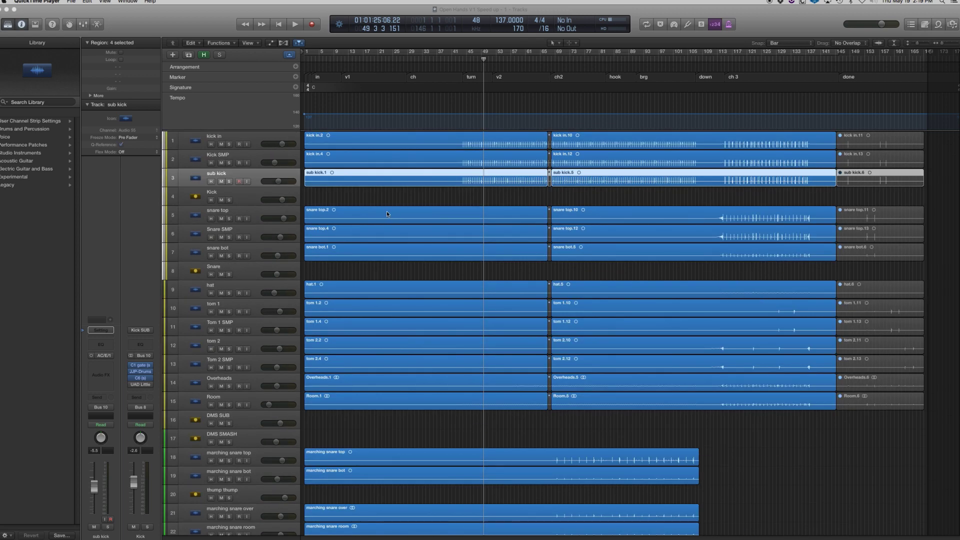
left_click(396, 193)
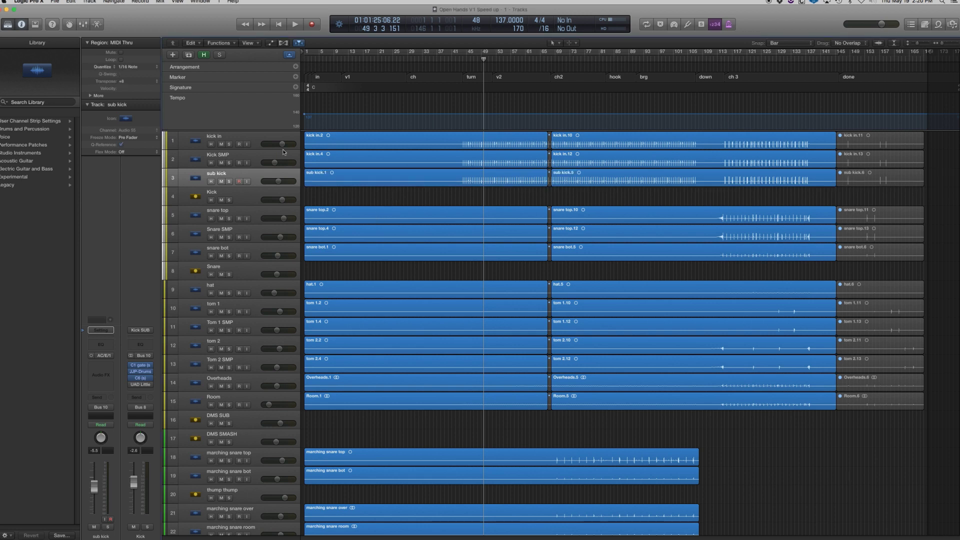
Step: Select the kick in track, show Flex Pitch/Time, and look over the flex controls on all the tracks
left_click(262, 138)
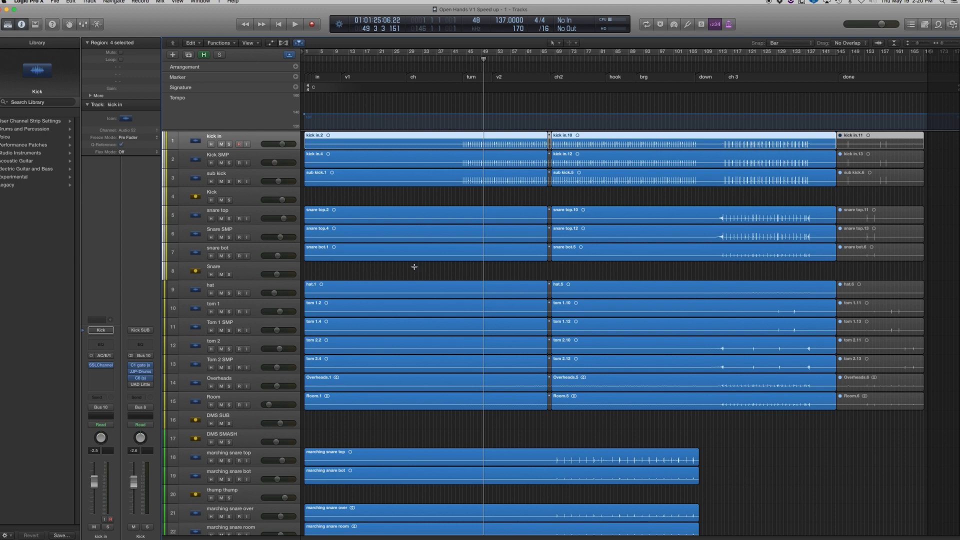
key("super+f")
scroll(404, 277, "down", 15)
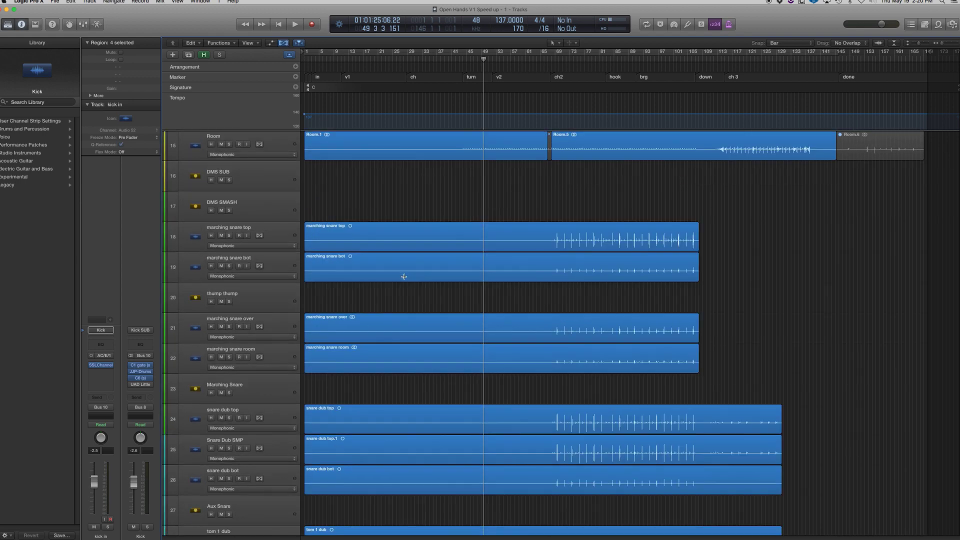
scroll(404, 276, "down", 20)
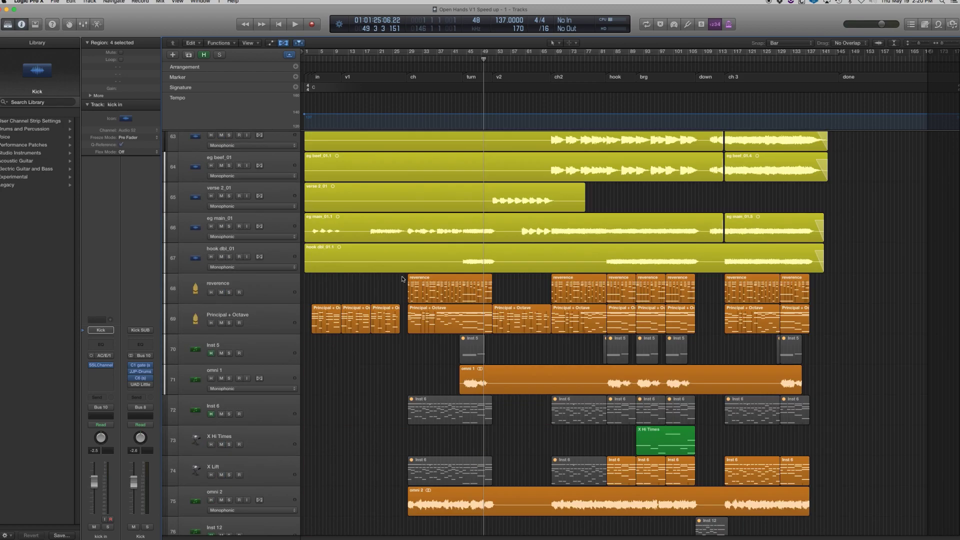
scroll(402, 275, "down", 20)
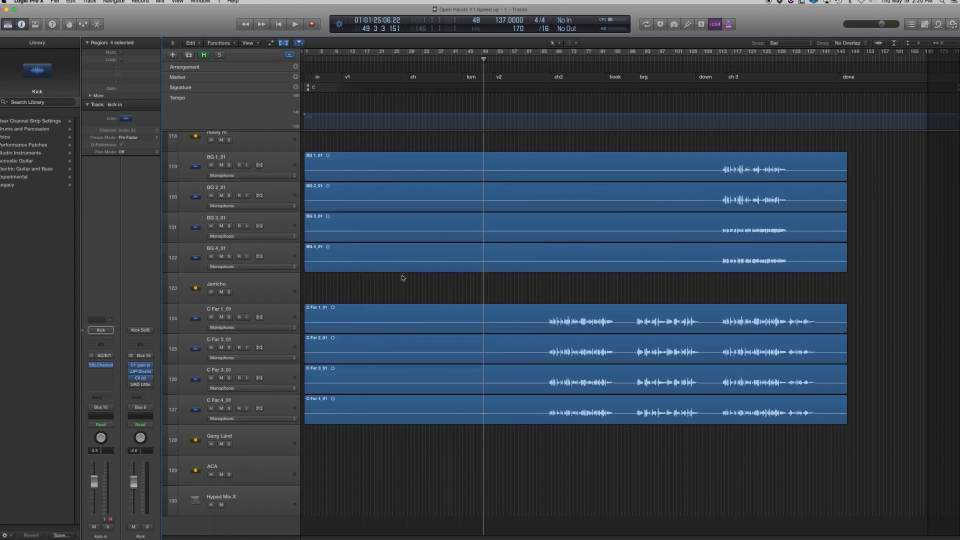
scroll(402, 276, "up", 20)
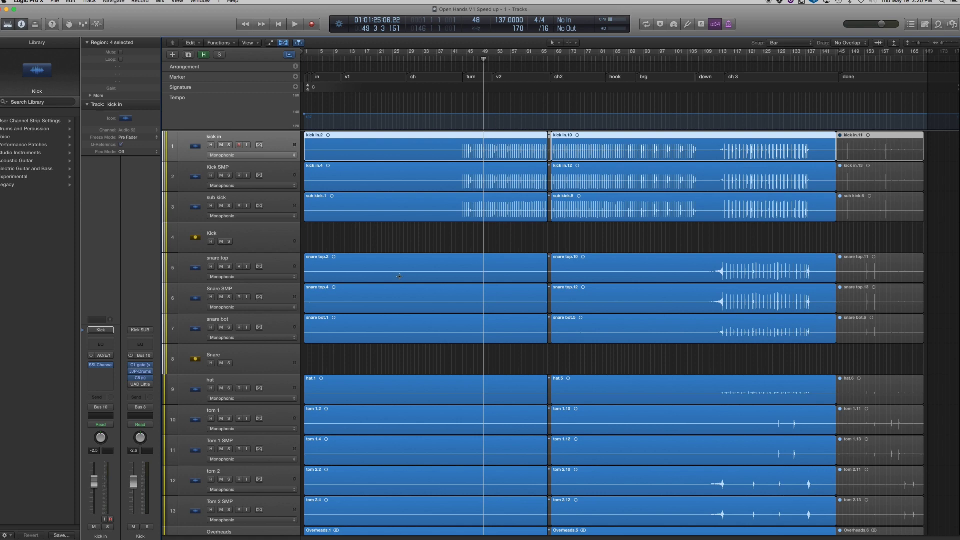
Step: Toggle the Flex Pitch/Time display off and back on in the tracks area
key("super+Up")
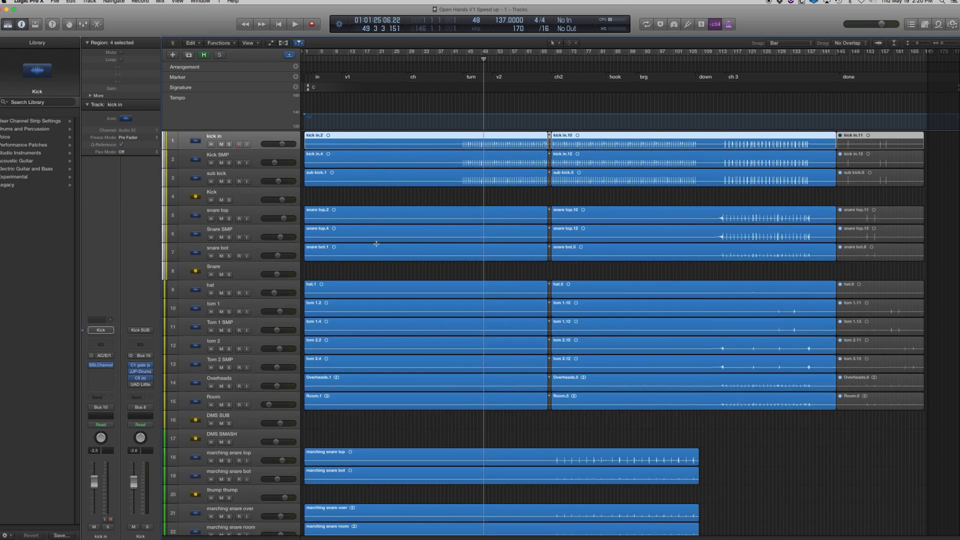
key("super+f")
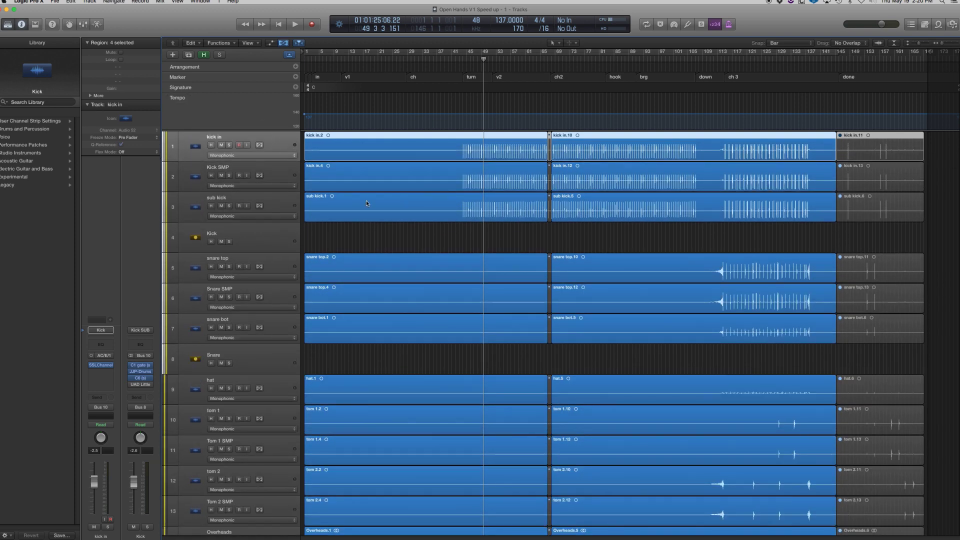
key("super+f")
key("super+f")
left_click(284, 44)
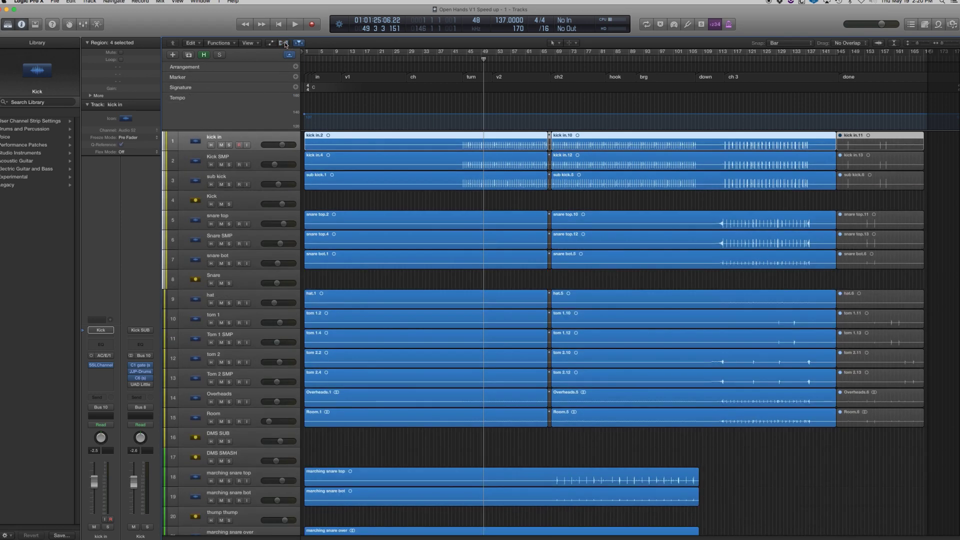
left_click(284, 43)
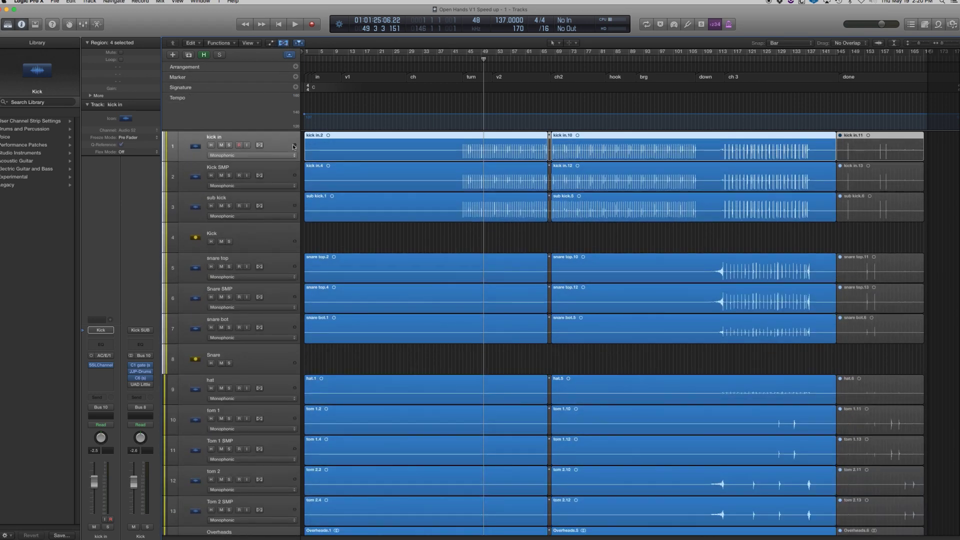
Step: Enable flex on the kick in track with the Flex Time - Monophonic mode
left_click(232, 159)
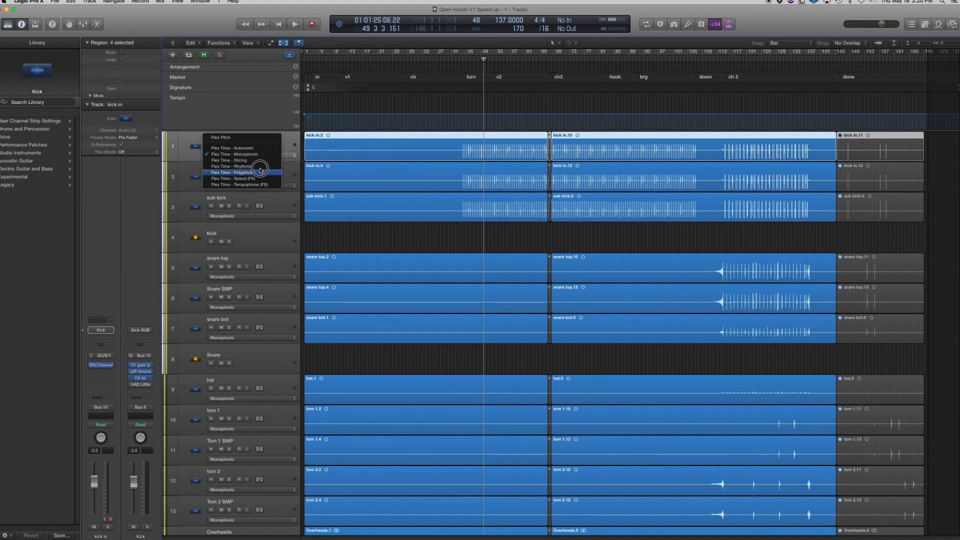
left_click(270, 154)
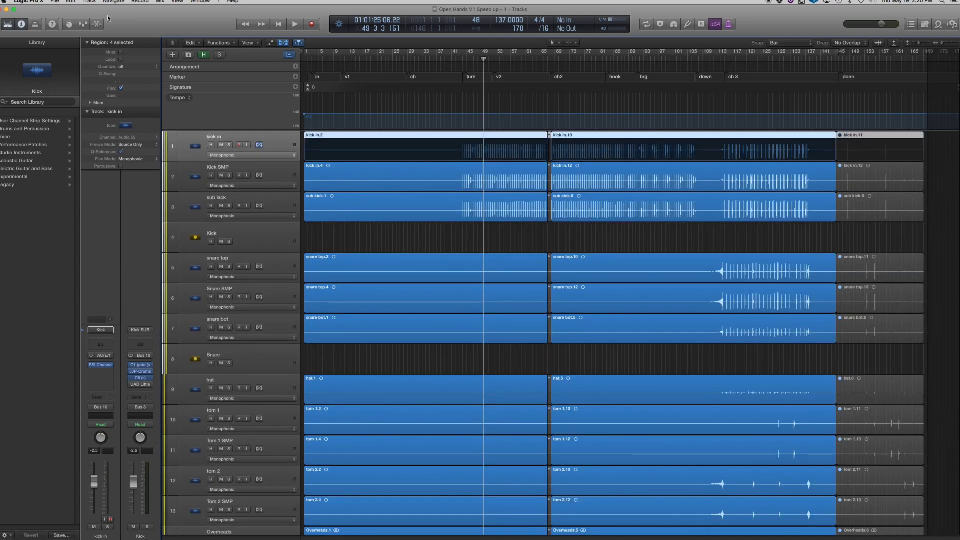
left_click(72, 1)
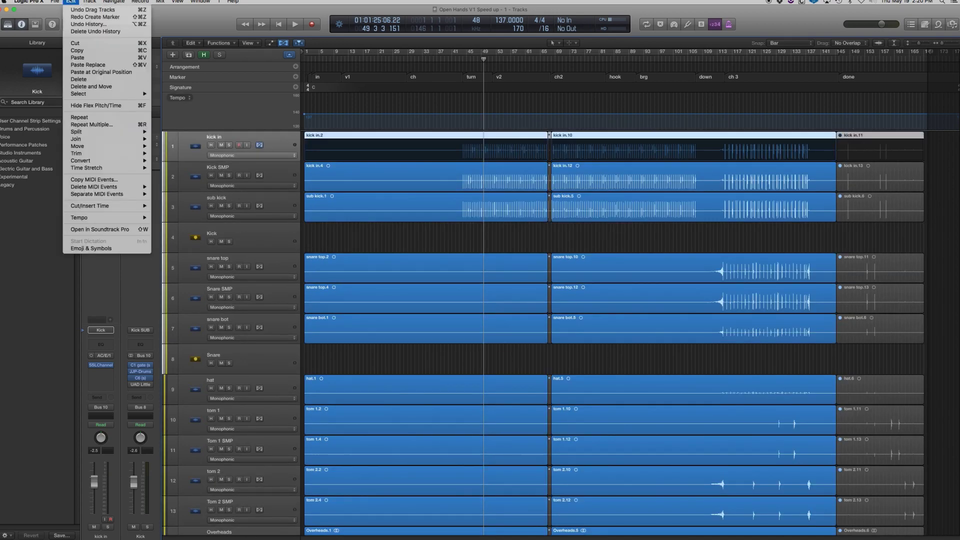
left_click(72, 2)
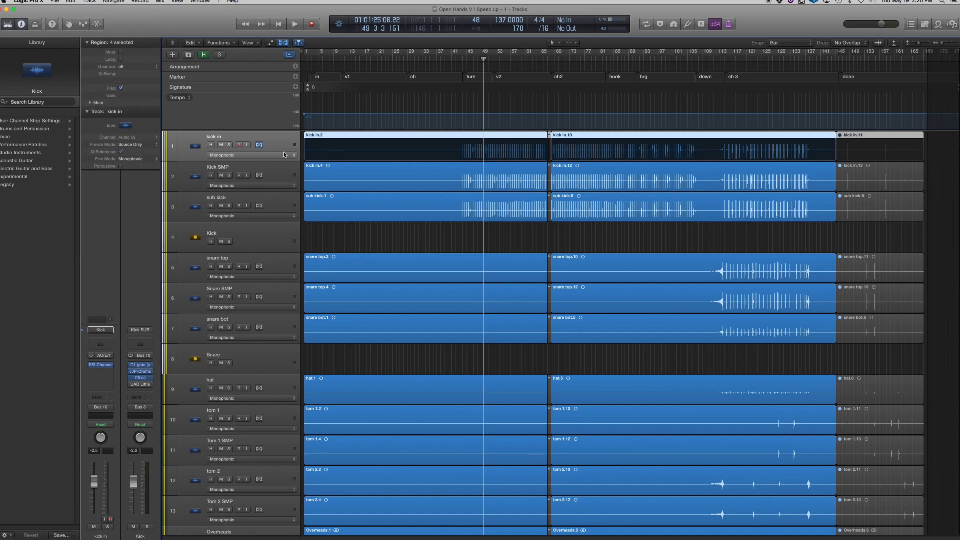
Step: Select all the live drum tracks from kick in through Room
scroll(284, 140, "down", 10)
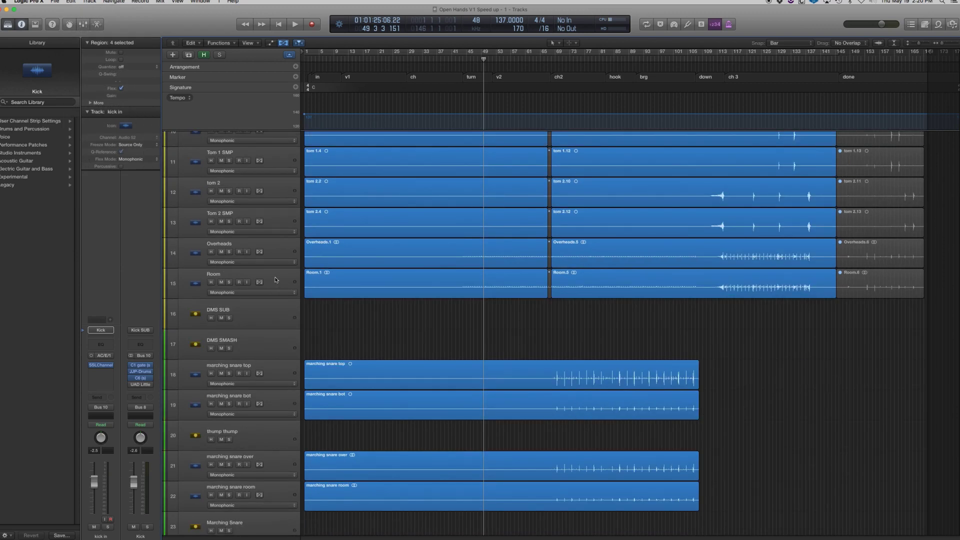
key("super+a")
scroll(475, 286, "up", 8)
scroll(475, 286, "up", 2)
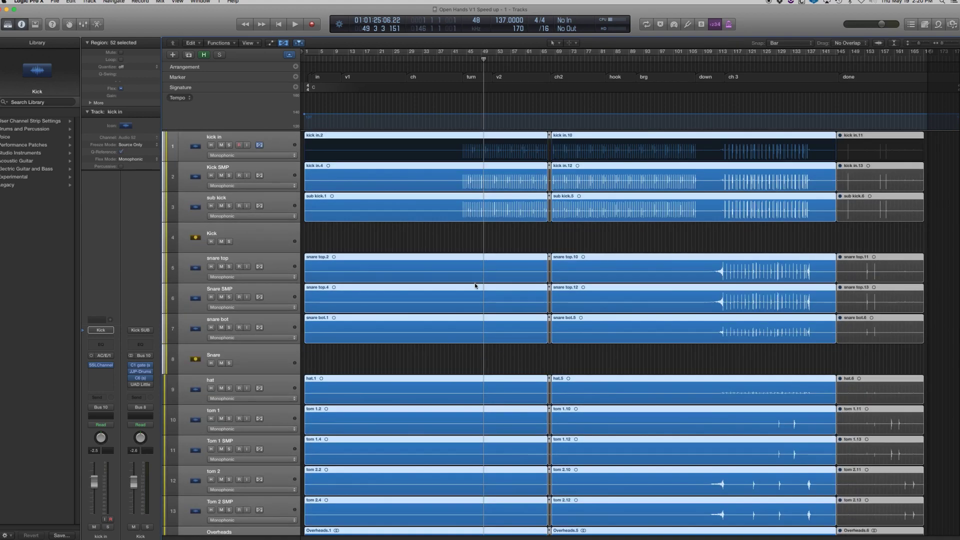
scroll(276, 206, "down", 8)
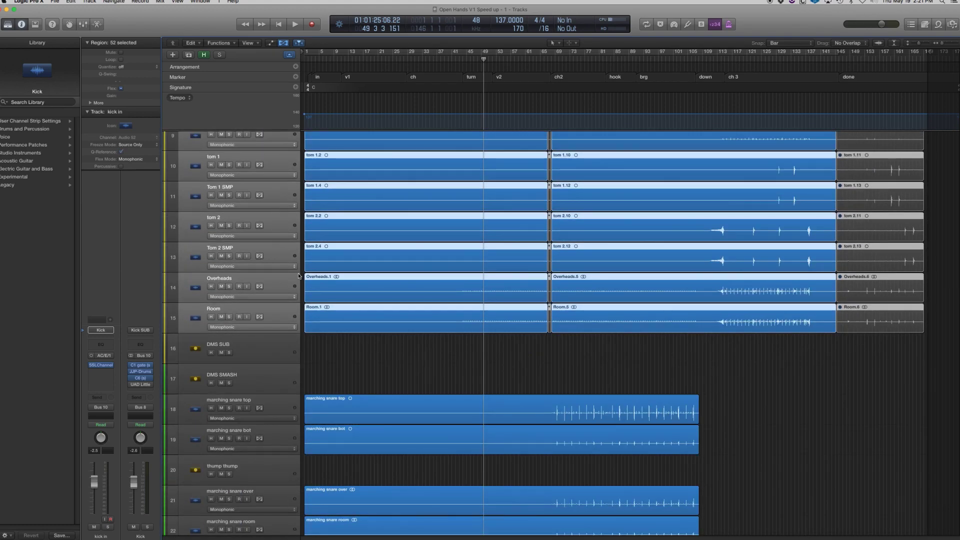
scroll(289, 314, "up", 8)
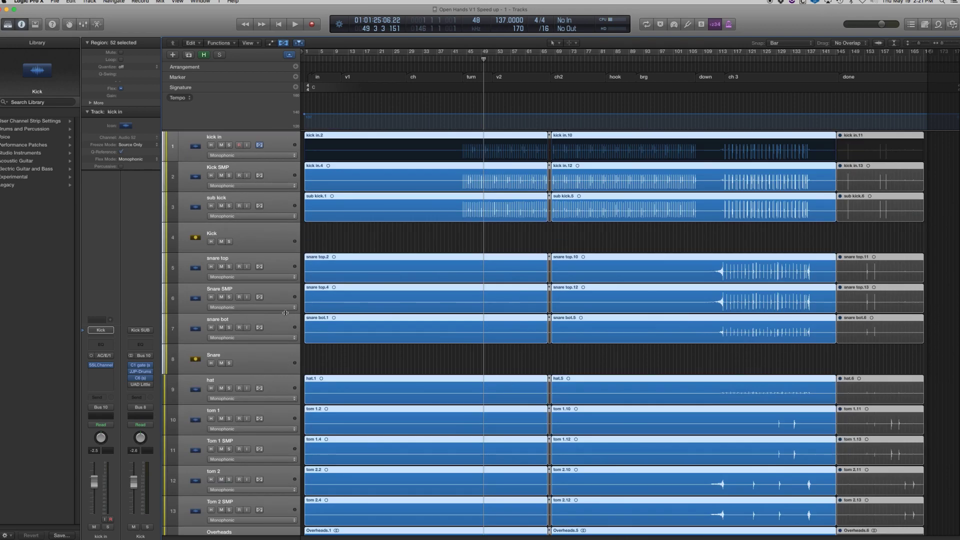
left_click(271, 154)
scroll(300, 320, "down", 5)
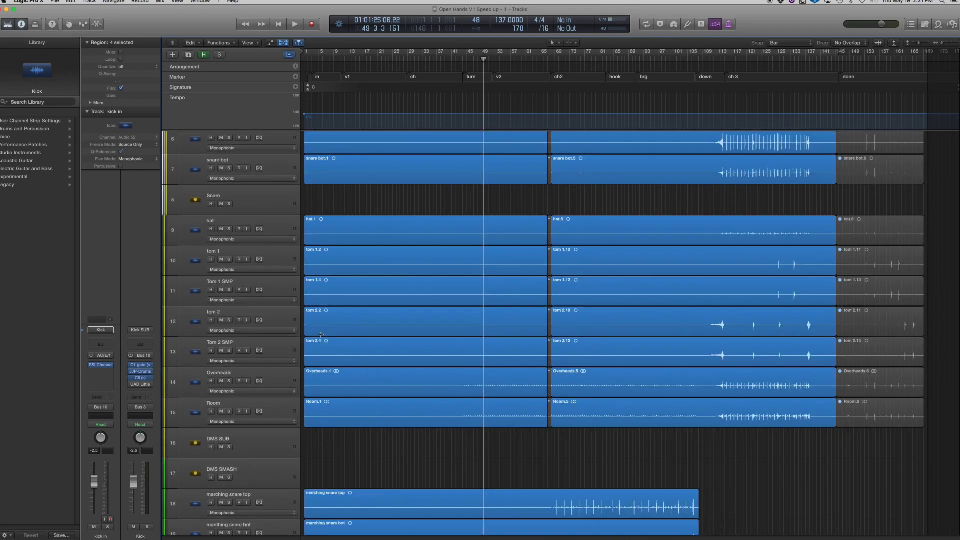
left_click(287, 402, "shift")
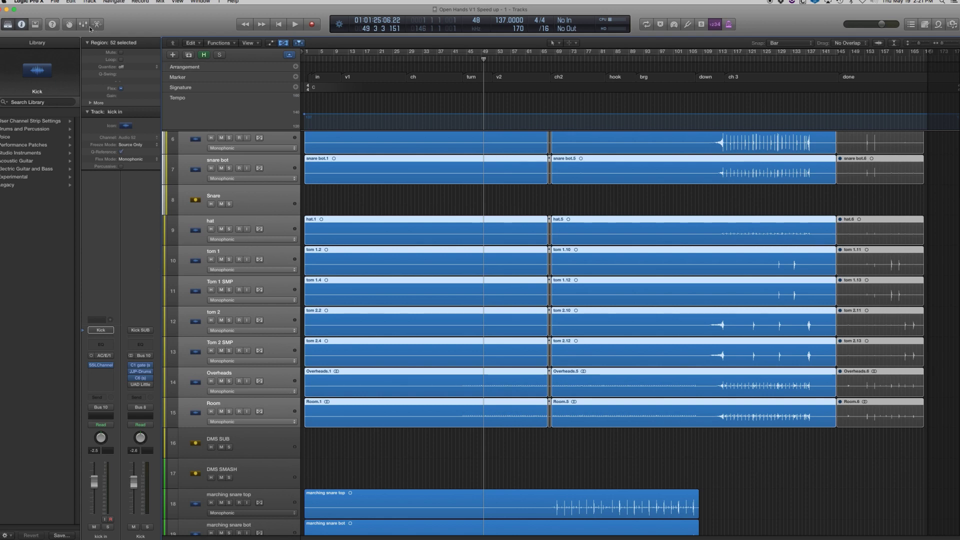
Step: Assign the selected drum channels to a new Group 1 in the mixer and name the group drums
key("x")
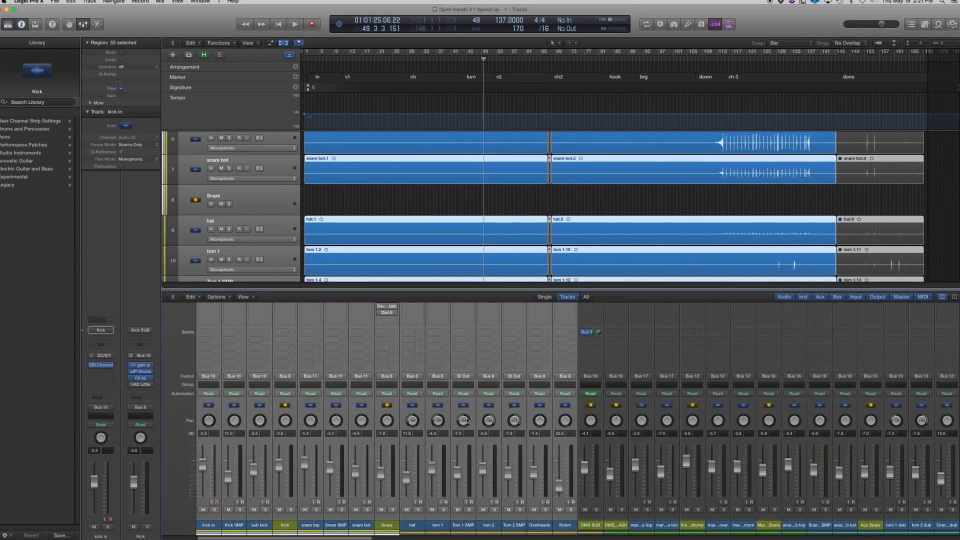
left_click(412, 384)
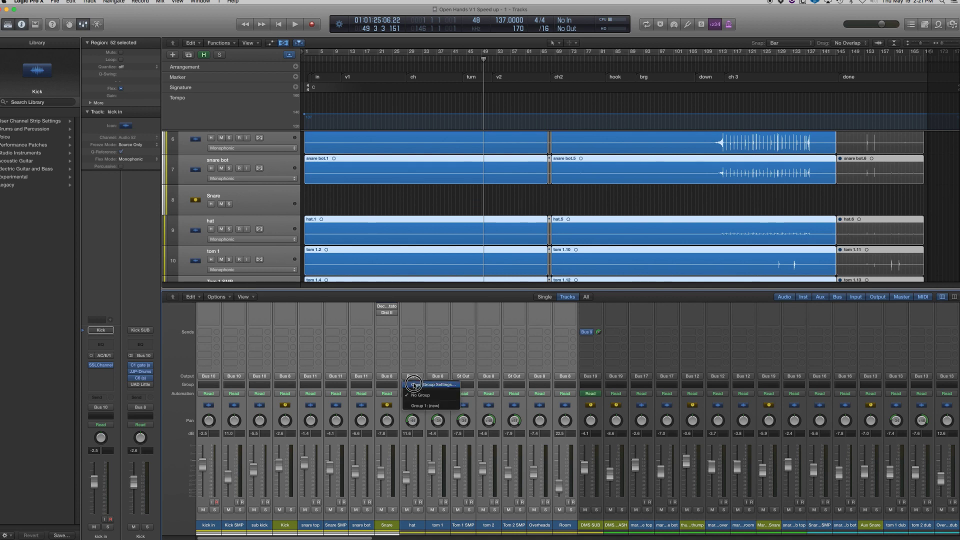
left_click(426, 406)
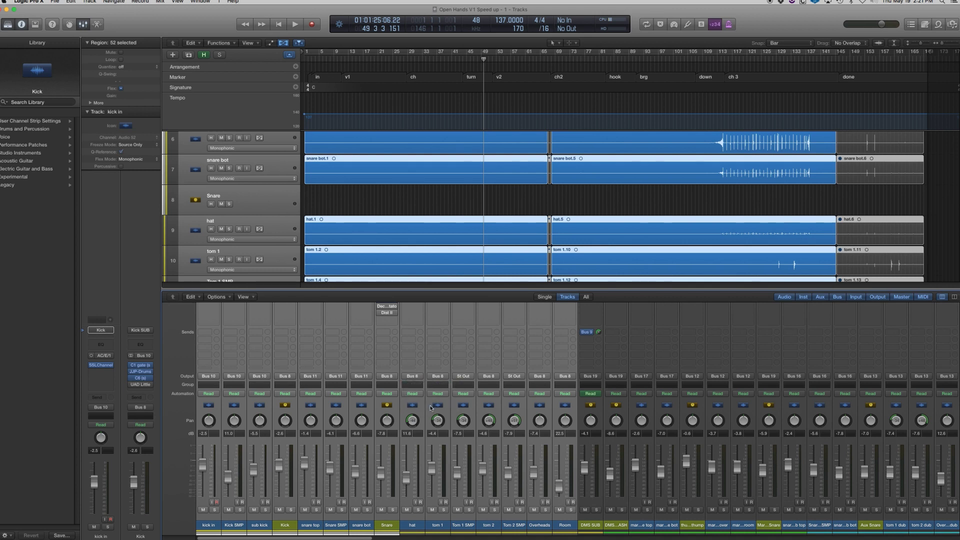
double_click(118, 140)
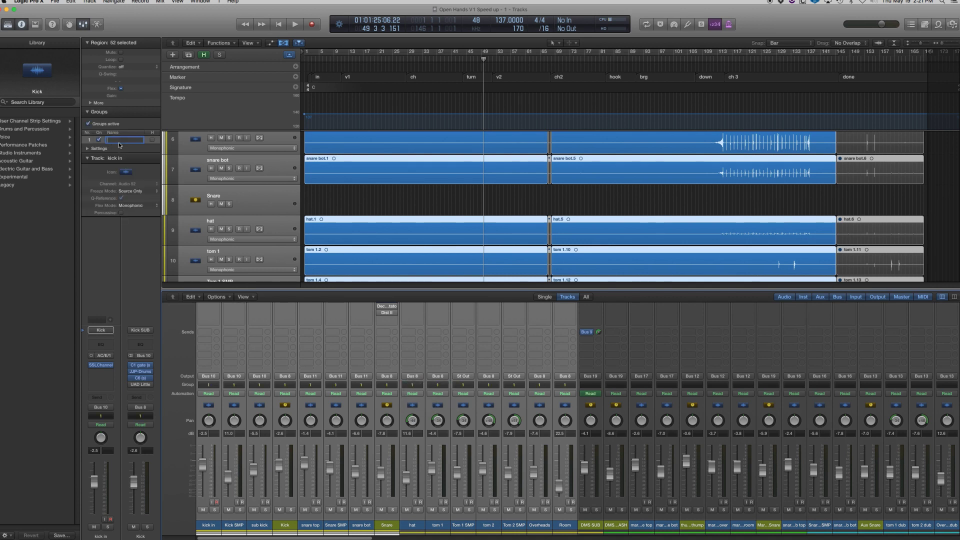
type("drums")
key("Return")
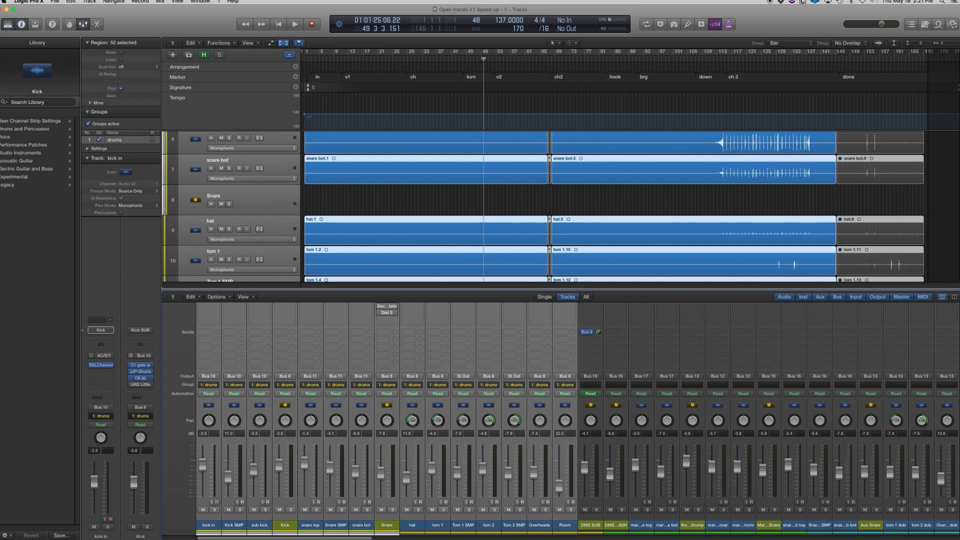
Step: Enable Editing (Selection) and Phase-Locked Audio for the drums group, and turn off its Automation Mode, Volume and Mute links
left_click(88, 149)
left_click(89, 156)
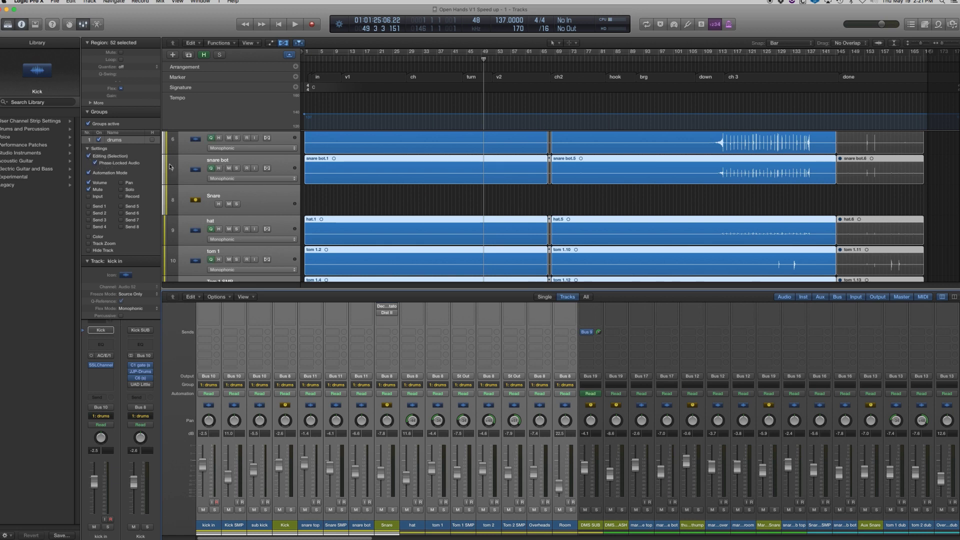
left_click(89, 173)
left_click(89, 182)
left_click(89, 189)
Step: Look over the grouped drum tracks and deselect all their regions
scroll(326, 195, "down", 10)
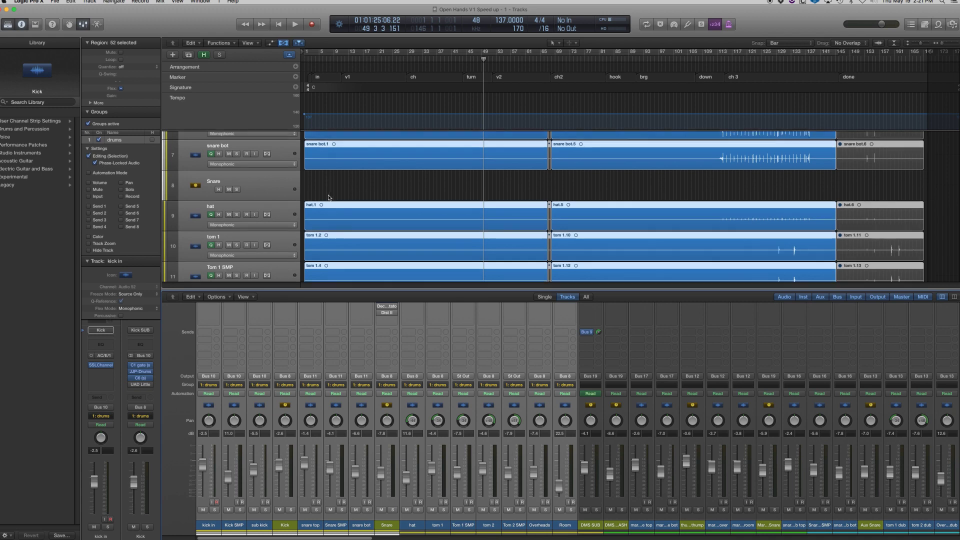
scroll(327, 195, "up", 8)
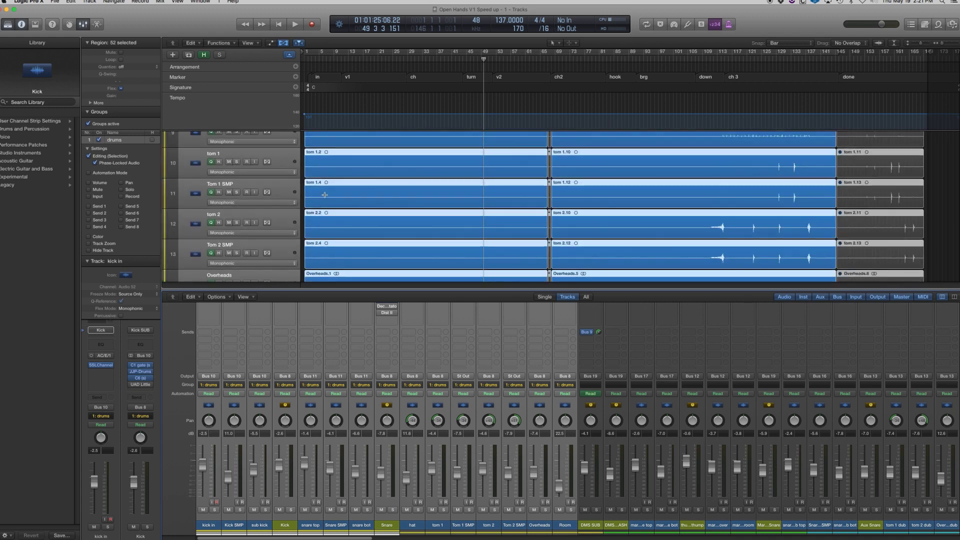
left_click(382, 138)
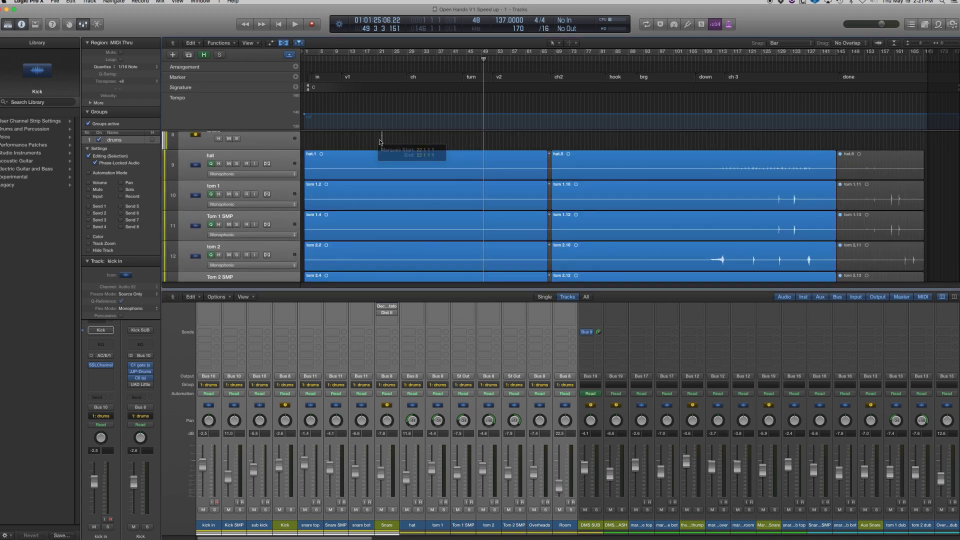
Step: Deselect the drum regions, hide the mixer, and select all the grouped drum regions through the Room track
left_click_drag(450, 161, 298, 195)
left_click(469, 135)
scroll(460, 160, "down", 5)
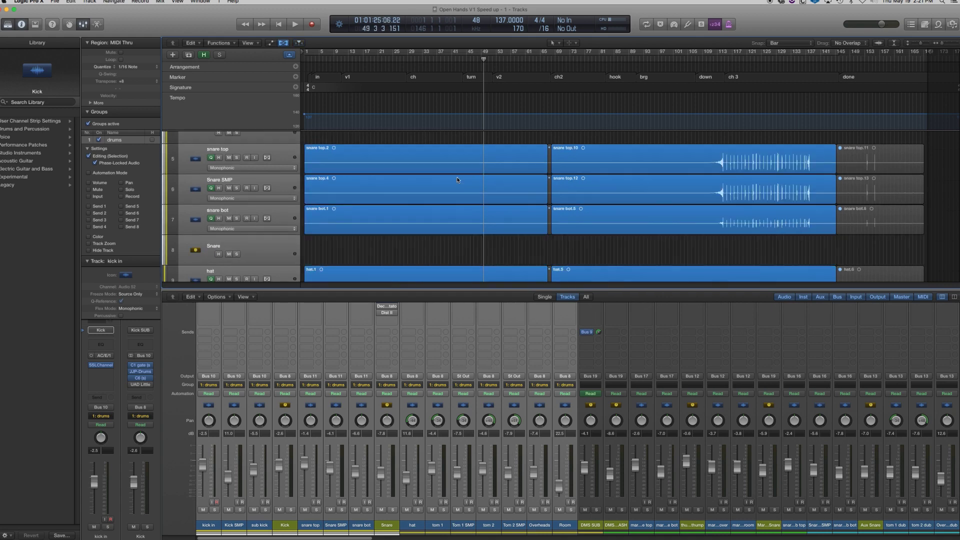
scroll(454, 178, "up", 10)
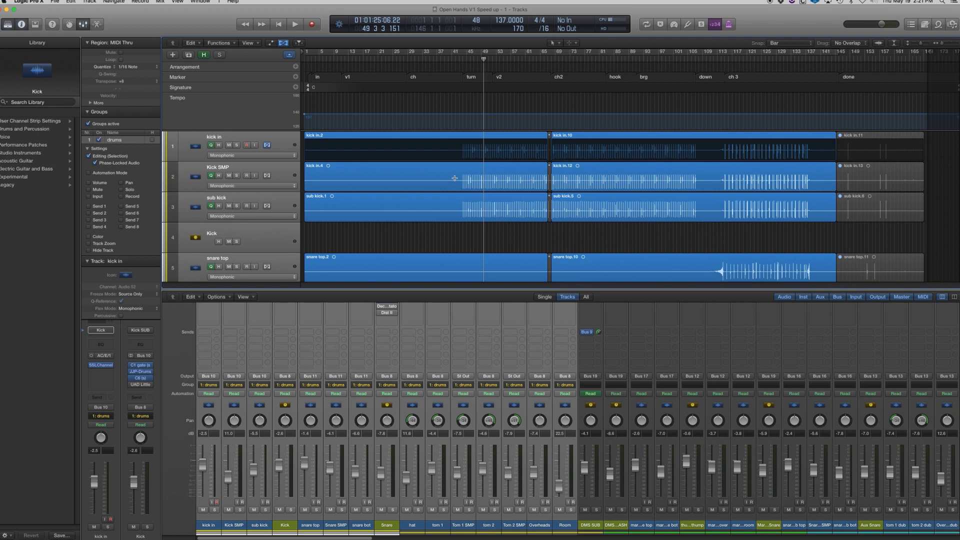
left_click(83, 24)
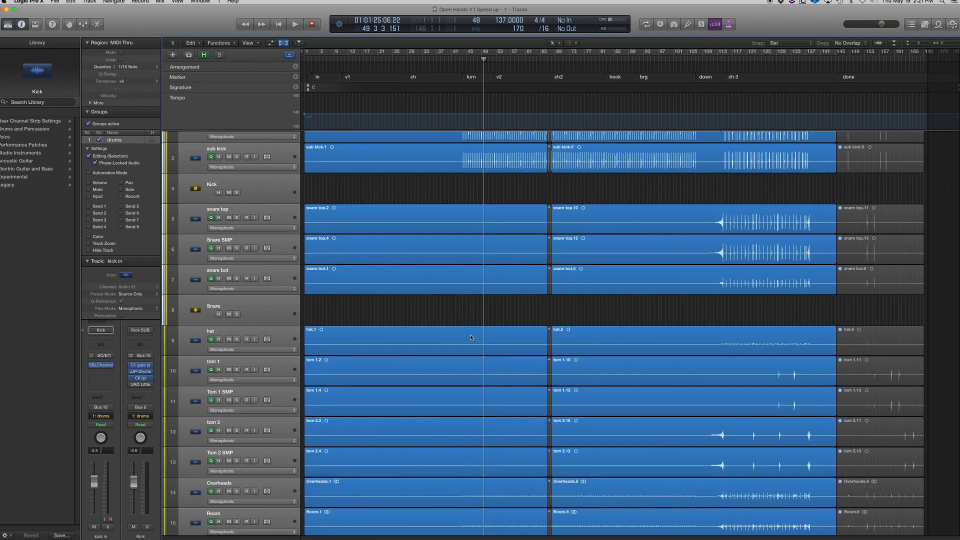
scroll(470, 334, "down", 7)
left_click(272, 303)
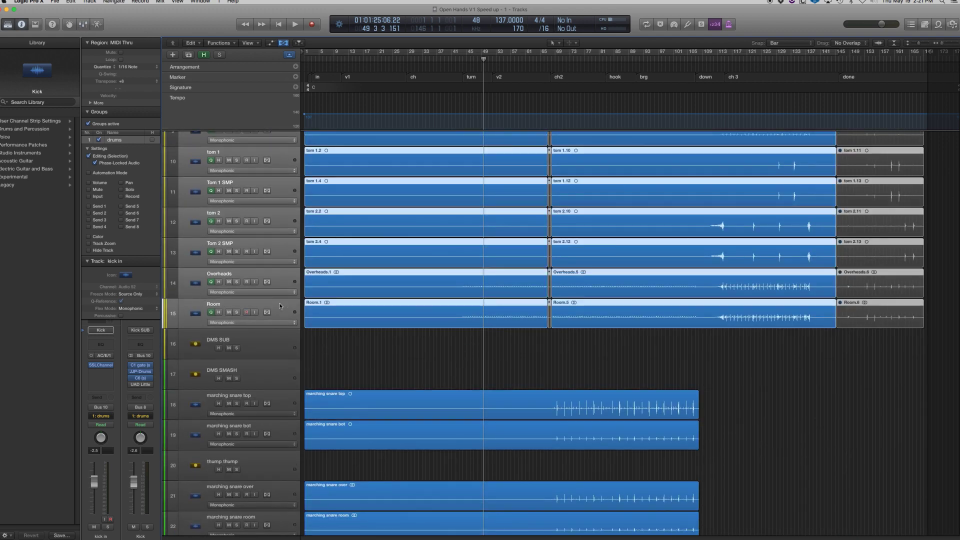
scroll(272, 300, "up", 8)
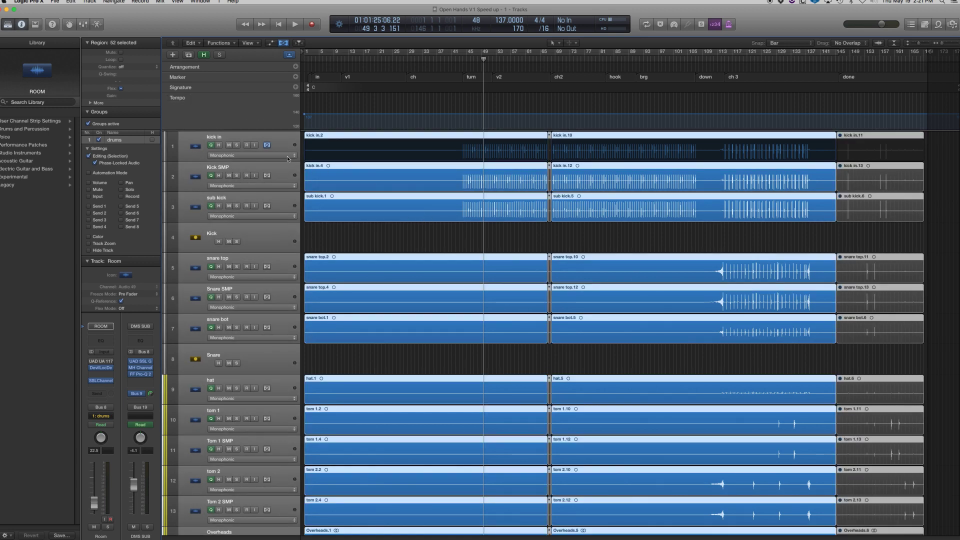
Step: Turn off Q-Reference on the Kick SMP, sub kick, Snare SMP, snare bot, Tom 1 SMP and Tom 2 SMP tracks
left_click(287, 188)
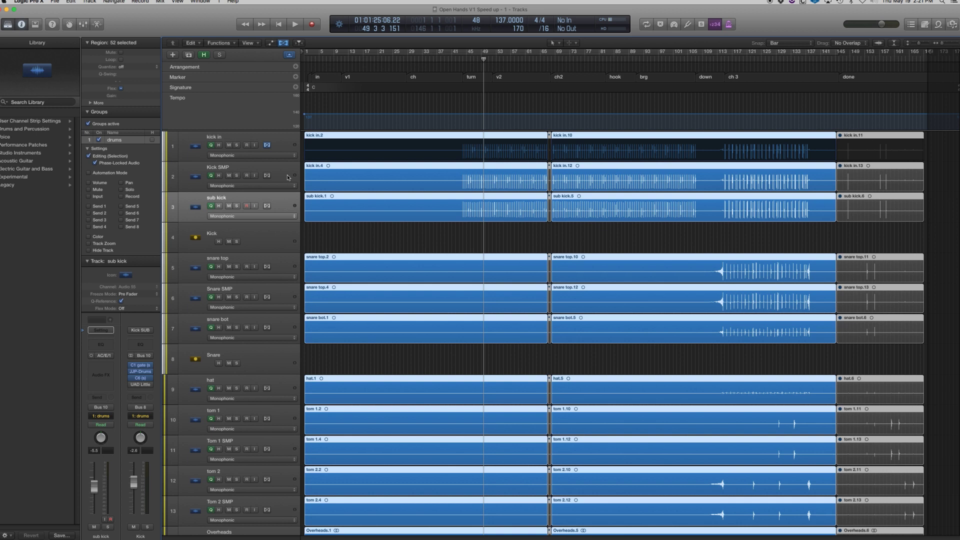
left_click(211, 176)
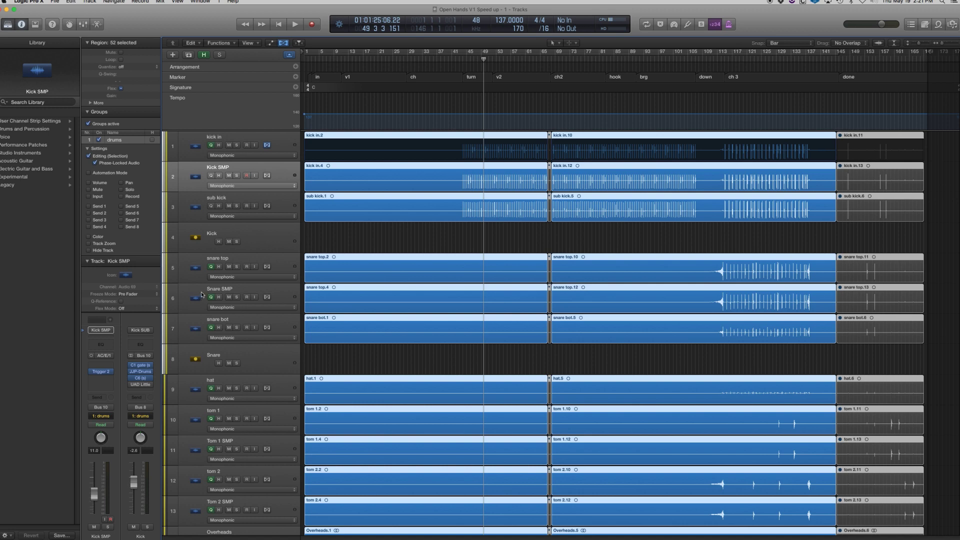
left_click(211, 326)
scroll(266, 251, "down", 3)
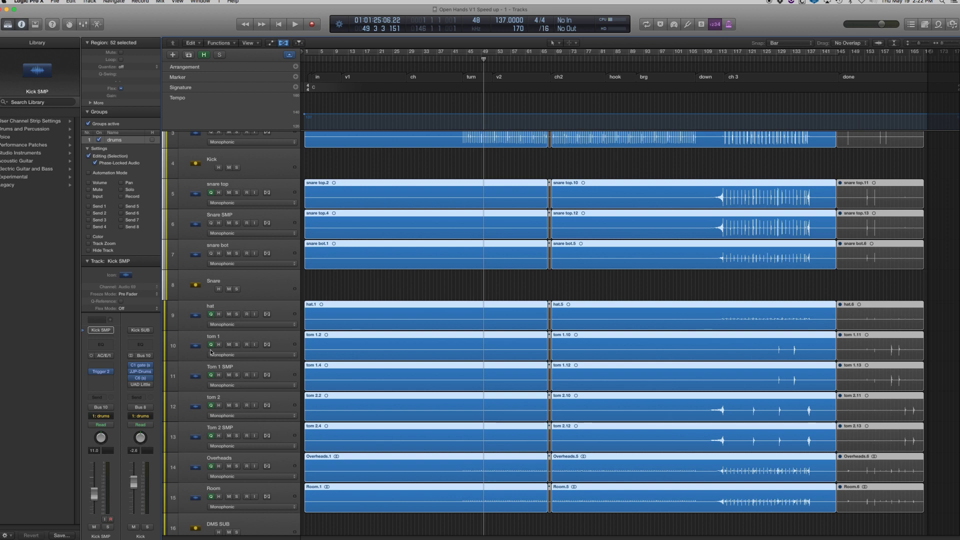
left_click(212, 375)
scroll(210, 376, "down", 1)
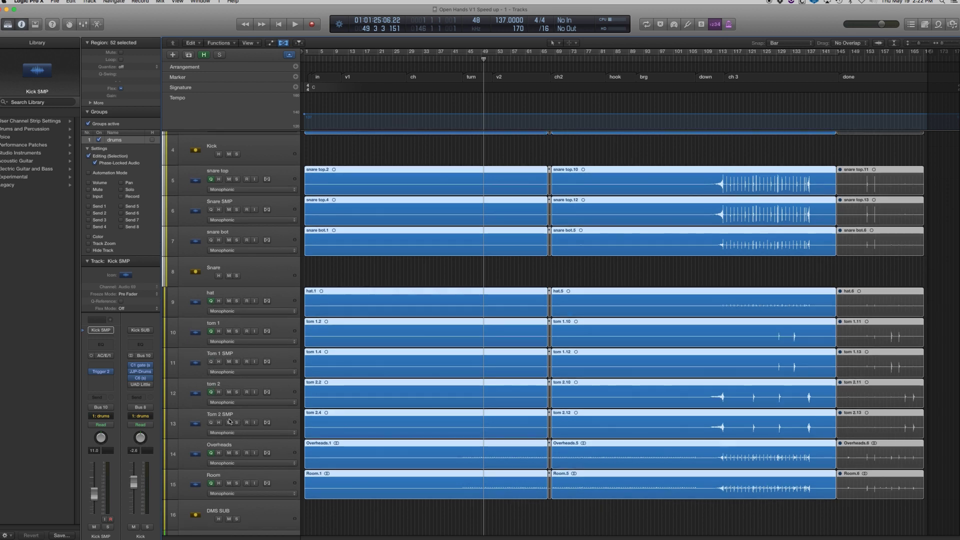
Step: Turn off Q-Reference on the Overheads and Room tracks
left_click(212, 453)
scroll(218, 453, "up", 3)
scroll(217, 454, "down", 2)
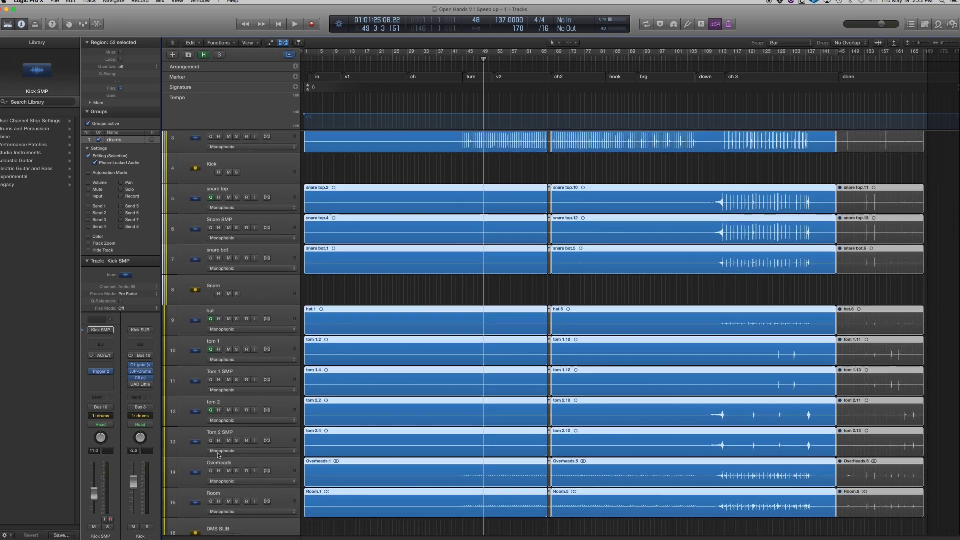
left_click(279, 463)
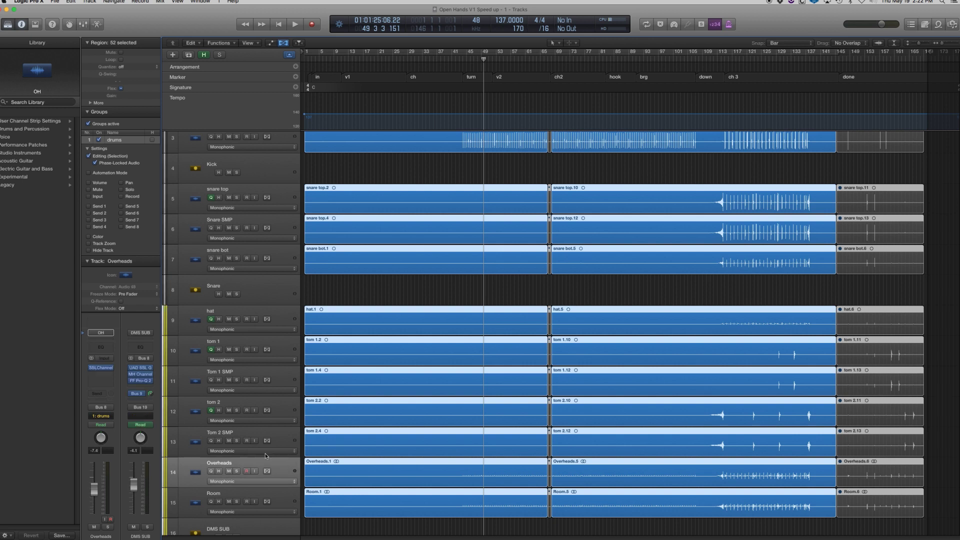
left_click(211, 471)
scroll(293, 465, "down", 3)
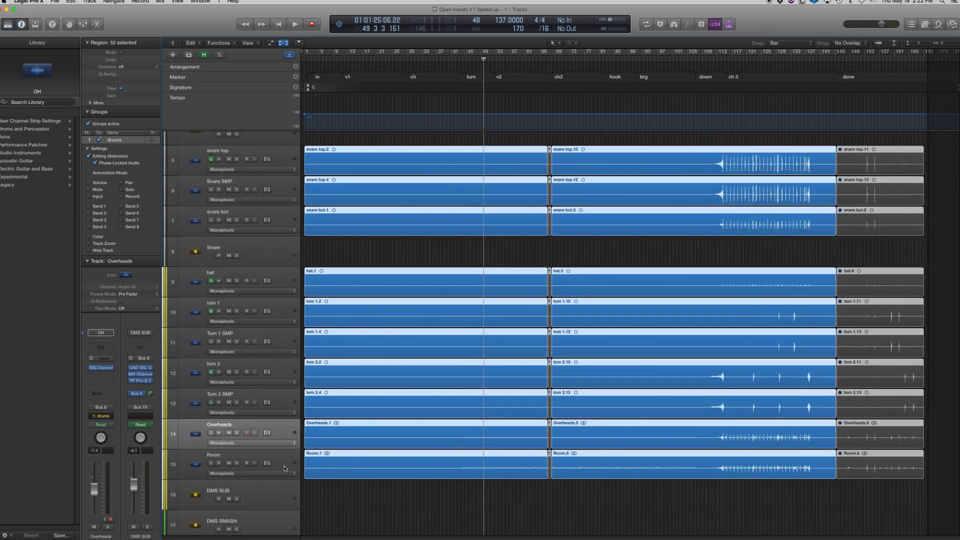
left_click(285, 469)
scroll(285, 465, "up", 5)
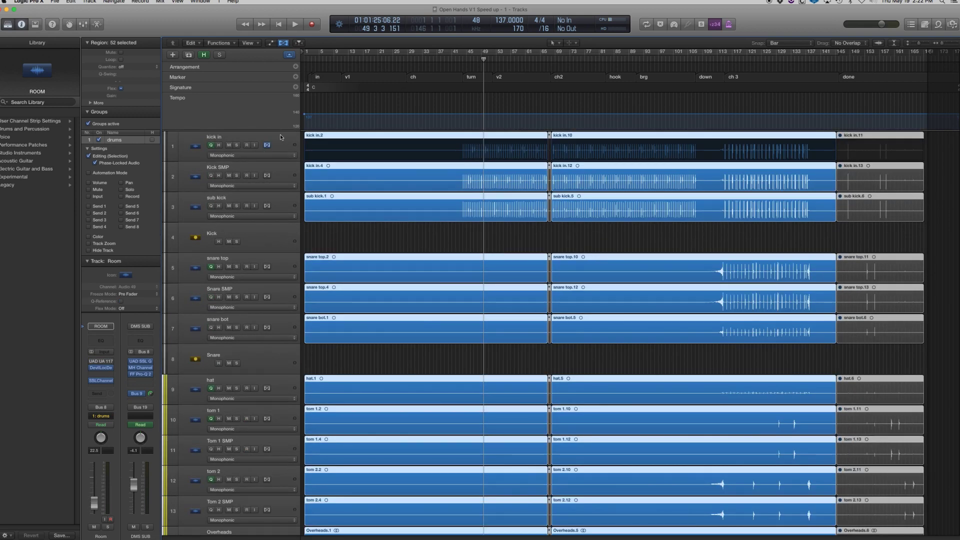
Step: Set the flex mode of the drums group to Polyphonic with Complex enabled, using the kick in track
left_click(264, 151)
scroll(278, 249, "down", 3)
scroll(279, 248, "down", 1)
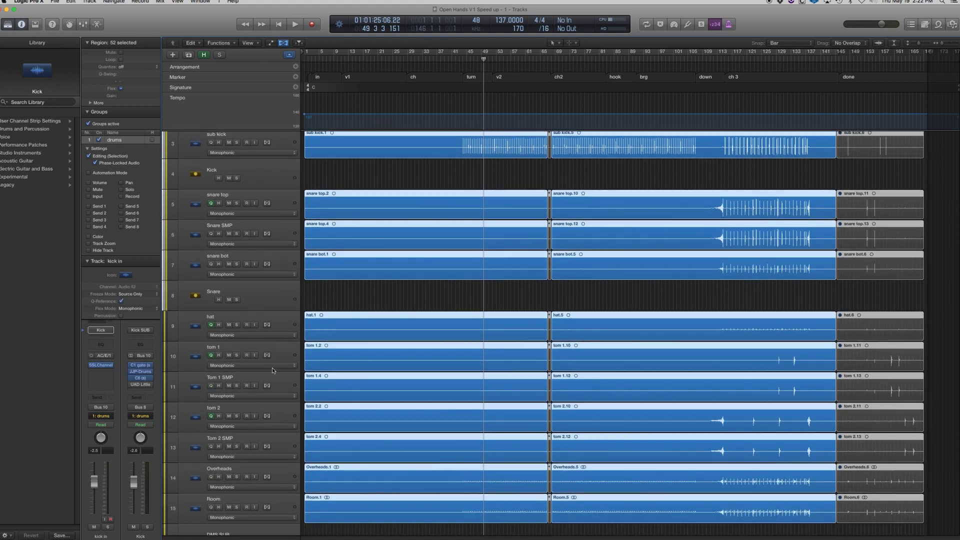
scroll(285, 500, "up", 4)
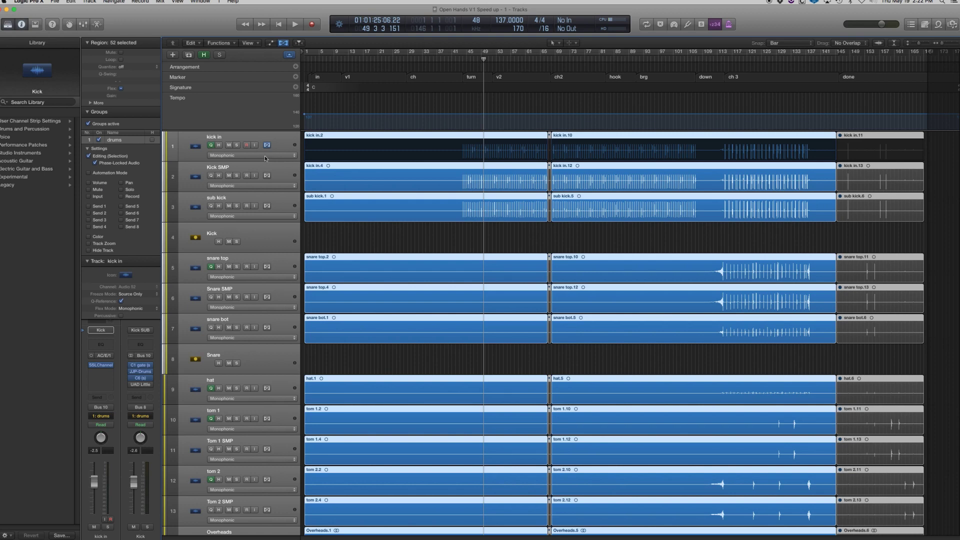
left_click(293, 146)
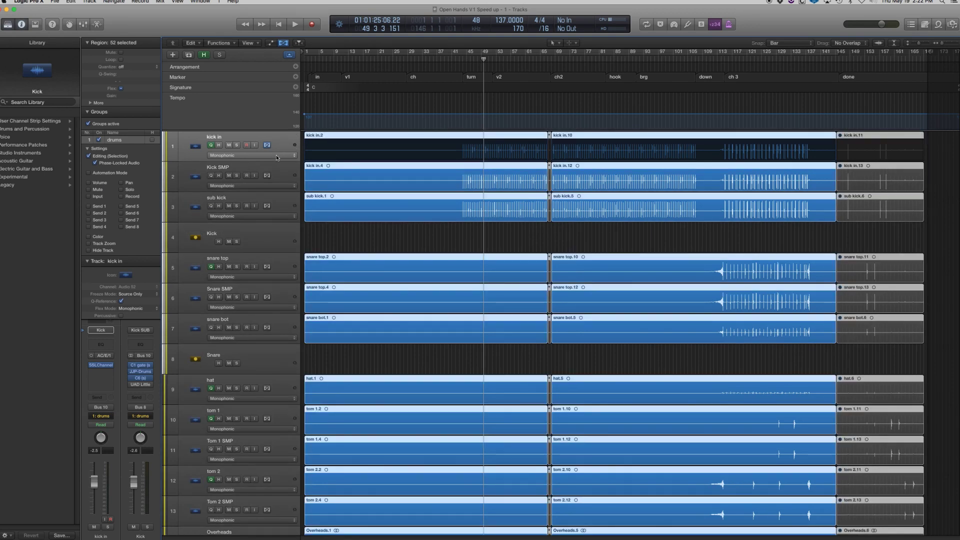
left_click(257, 156)
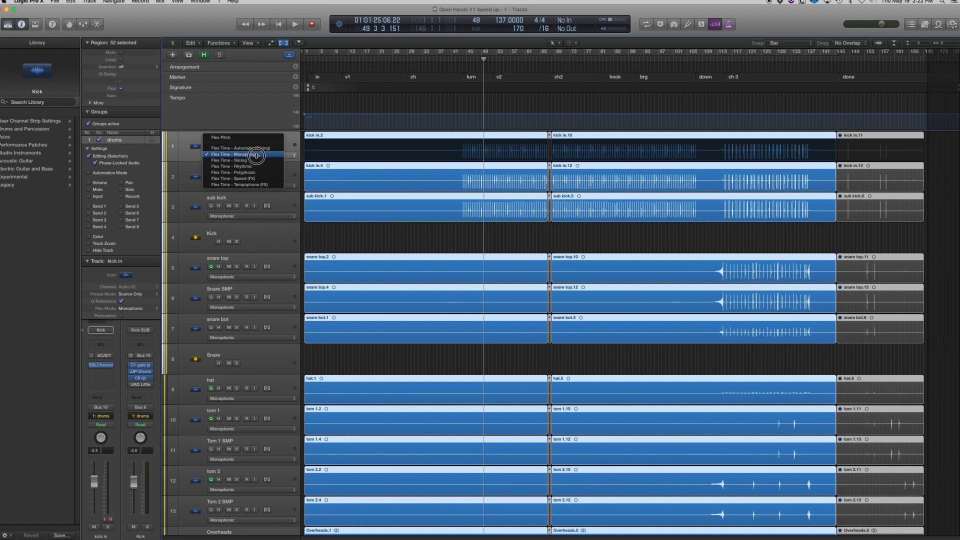
left_click(256, 155)
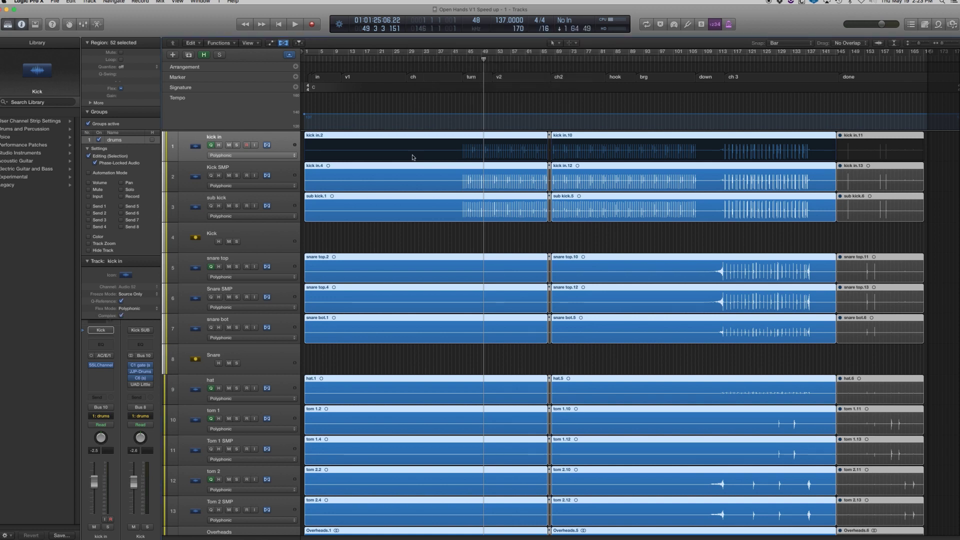
Step: Turn on Flex for all tracks in the drums group from the Kick SMP track
left_click(289, 170)
left_click(274, 186)
left_click(273, 186)
left_click(267, 175)
left_click(267, 176)
left_click(267, 175)
left_click(267, 176)
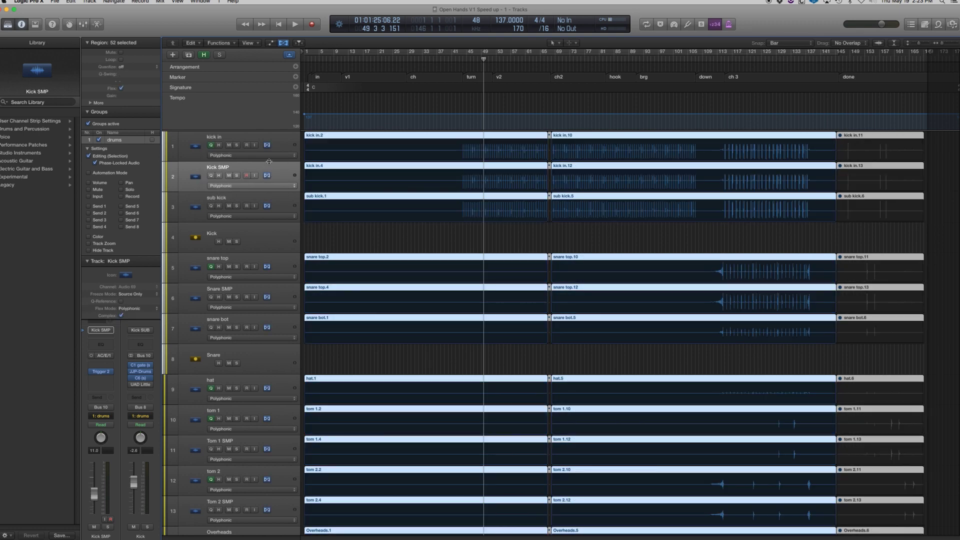
scroll(400, 210, "down", 5)
scroll(449, 229, "up", 5)
scroll(710, 212, "up", 5)
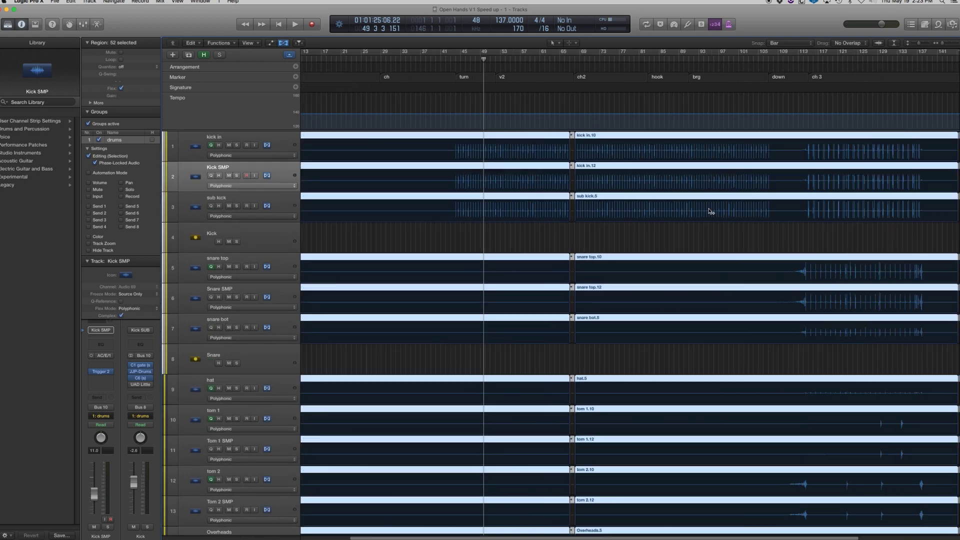
Step: Find the marching snare tracks below the grouped drums and select marching snare top and bot
key("super+f")
scroll(710, 213, "down", 2)
scroll(446, 226, "left", 3)
scroll(442, 221, "down", 10)
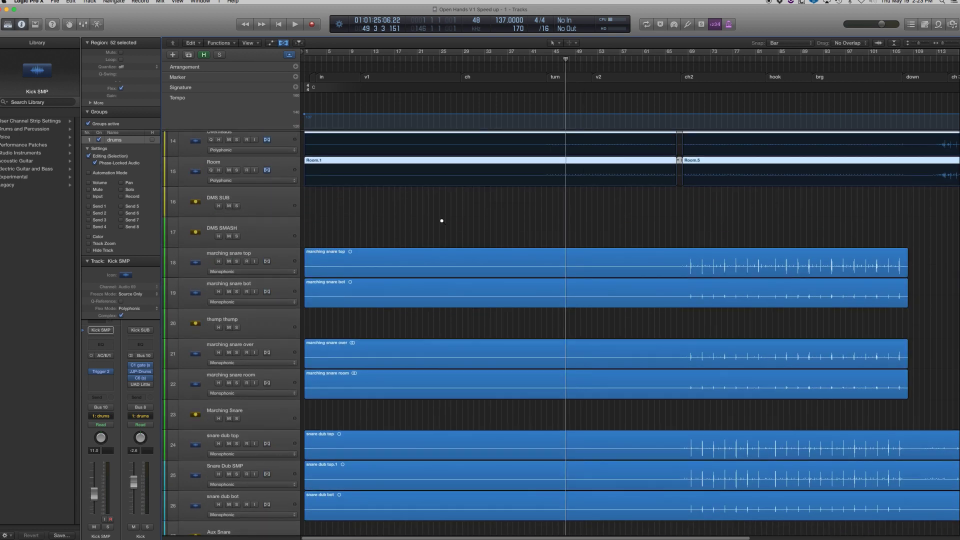
scroll(442, 221, "down", 2)
scroll(296, 315, "up", 1)
left_click(288, 266)
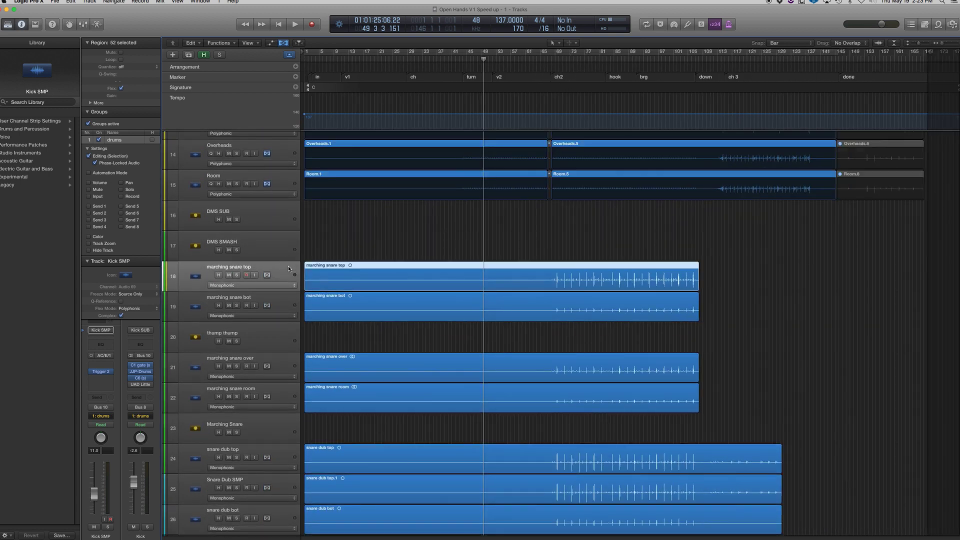
left_click(294, 301, "shift")
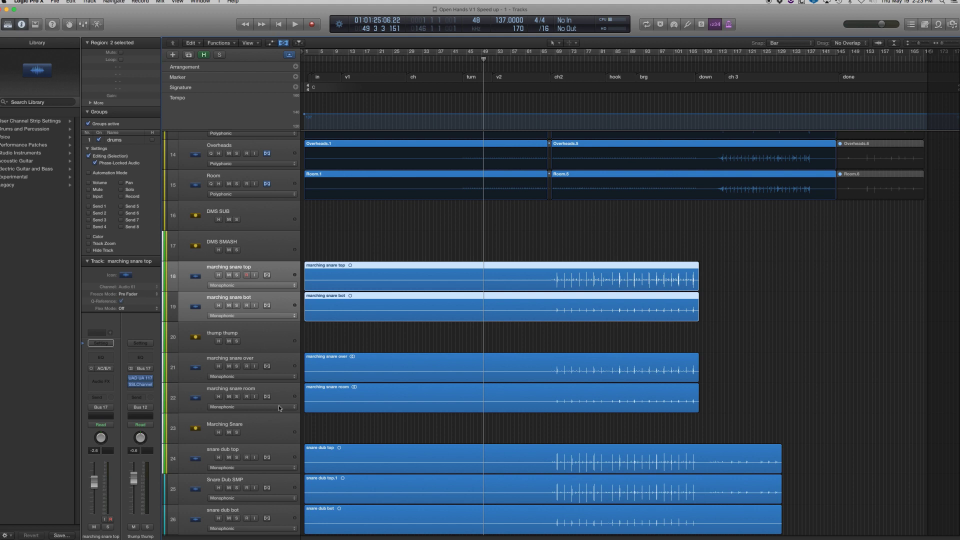
Step: Check the ungrouped marching snare top, bot, over and room tracks by selecting them one at a time
left_click(290, 276)
left_click(286, 297)
left_click(287, 272)
left_click(285, 301)
left_click(287, 288)
left_click(287, 303)
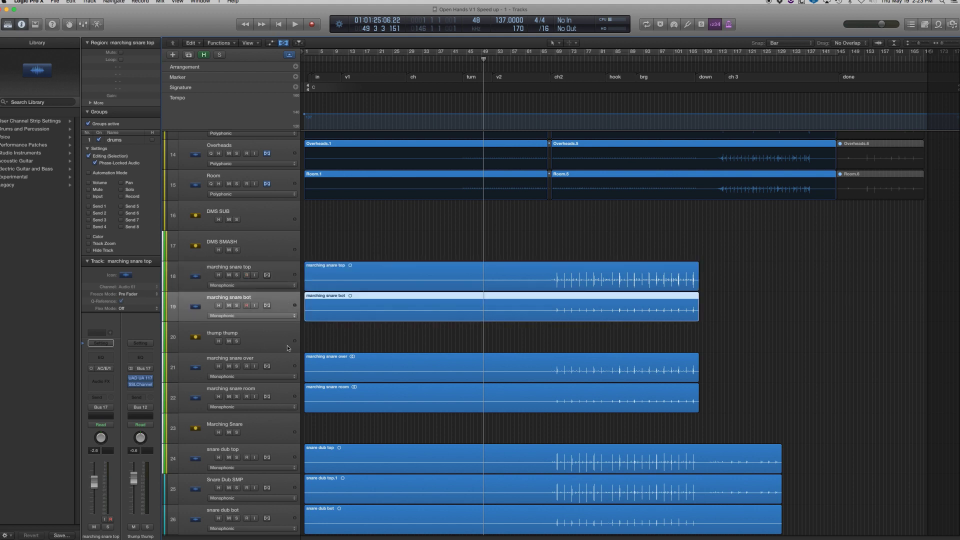
left_click(293, 367)
left_click(295, 393)
left_click(291, 377)
left_click(289, 386)
scroll(611, 389, "down", 1)
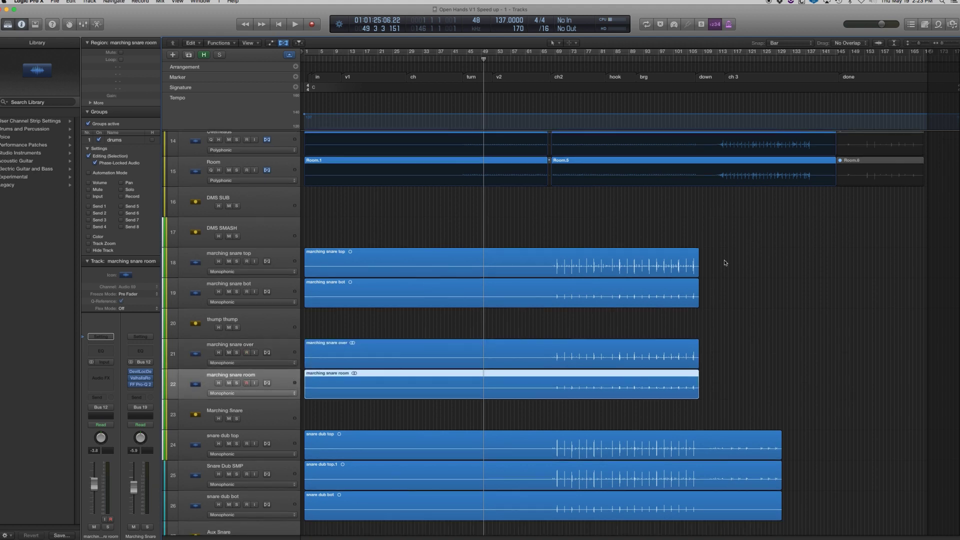
Step: Select the four marching snare tracks and assign their mixer channels to a new Group 2
left_click_drag(722, 260, 366, 384)
left_click(295, 253)
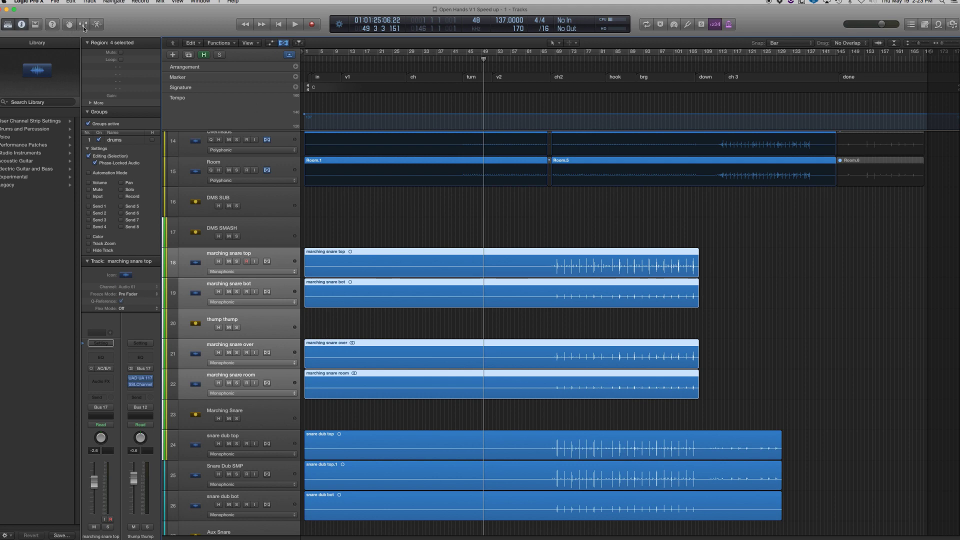
key("x")
left_click(645, 385)
left_click(651, 413)
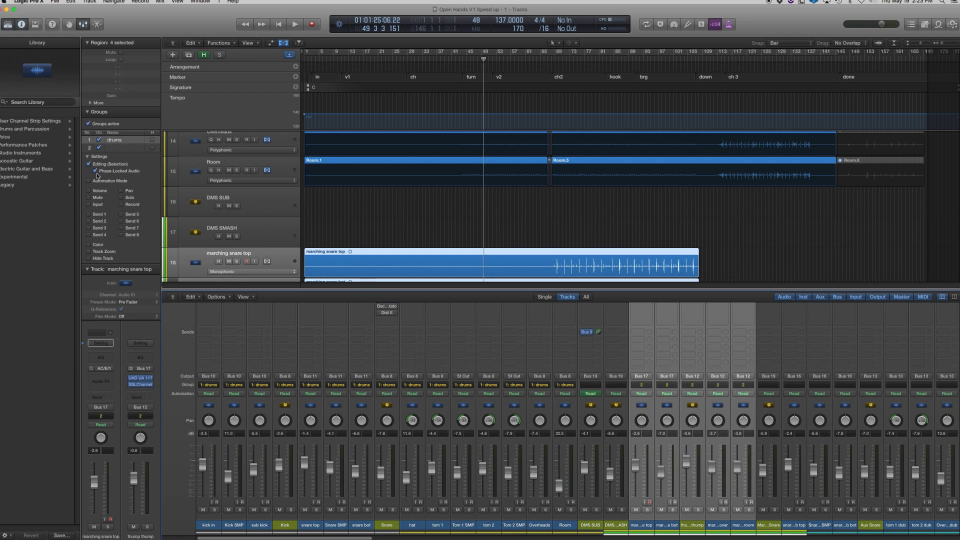
Step: Name Group 2 drum2, enable Editing (Selection) and Phase-Locked Audio, and turn off its Automation Mode, Volume and Mute links
double_click(114, 148)
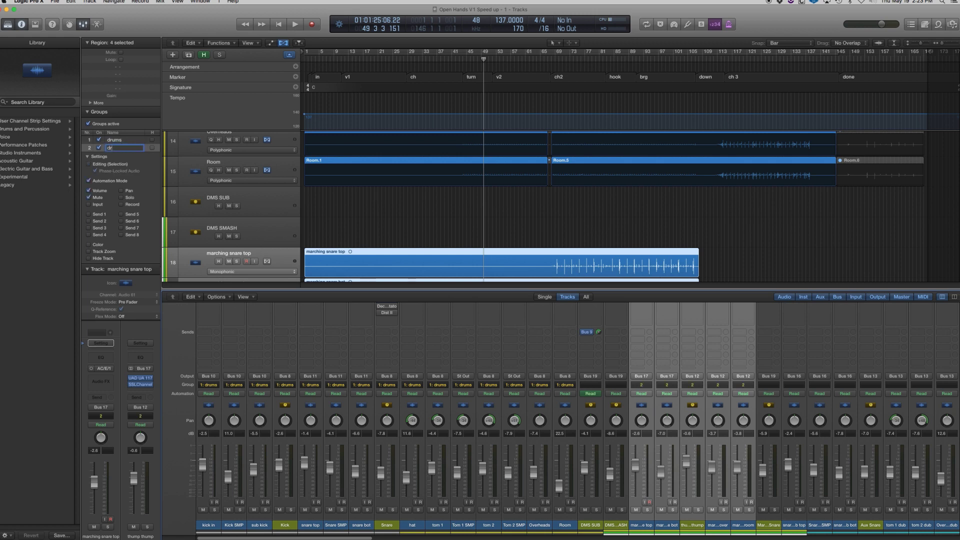
type("drum2")
key("Return")
left_click(90, 181)
left_click(88, 197)
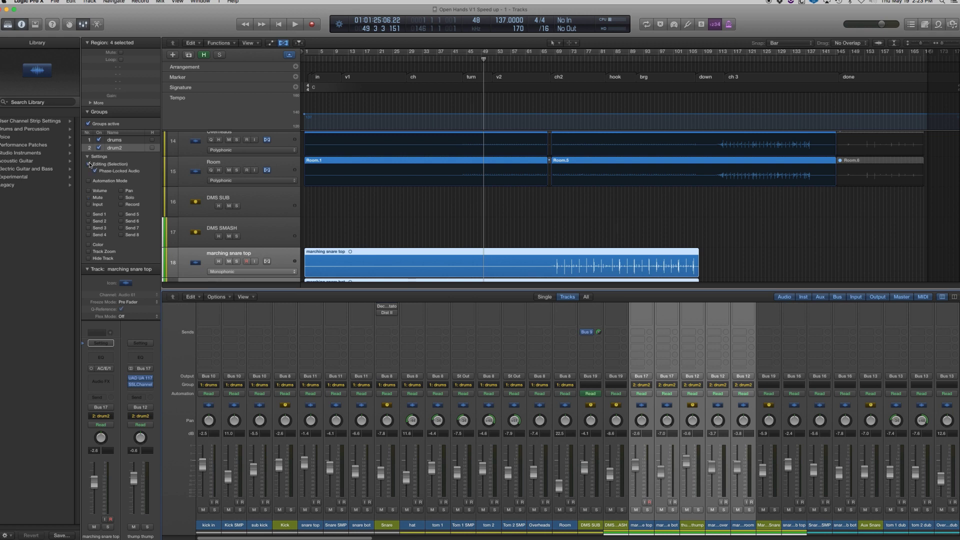
Step: Turn off Q-Reference on the marching snare bot, over and room tracks and select the drum2 regions through marching snare top
scroll(309, 246, "down", 4)
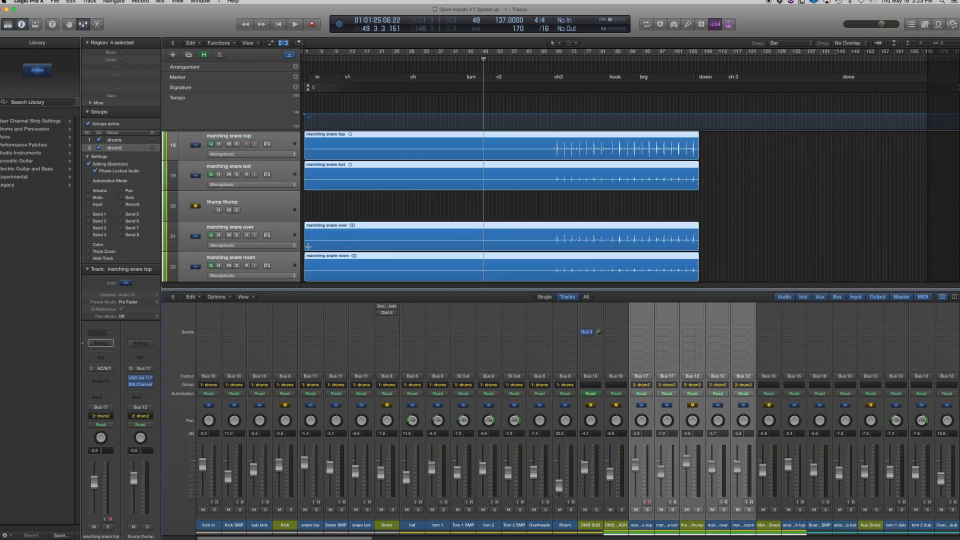
left_click(339, 203)
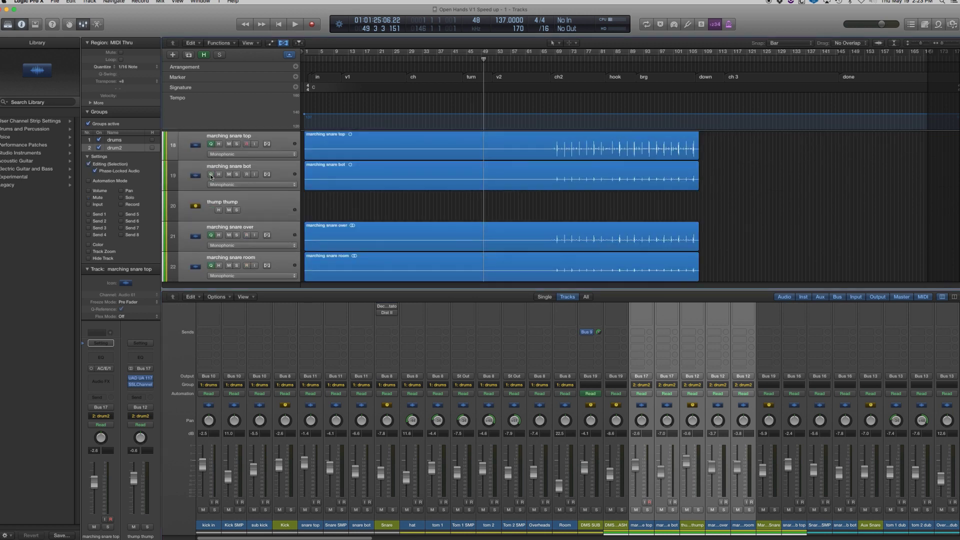
left_click(308, 137)
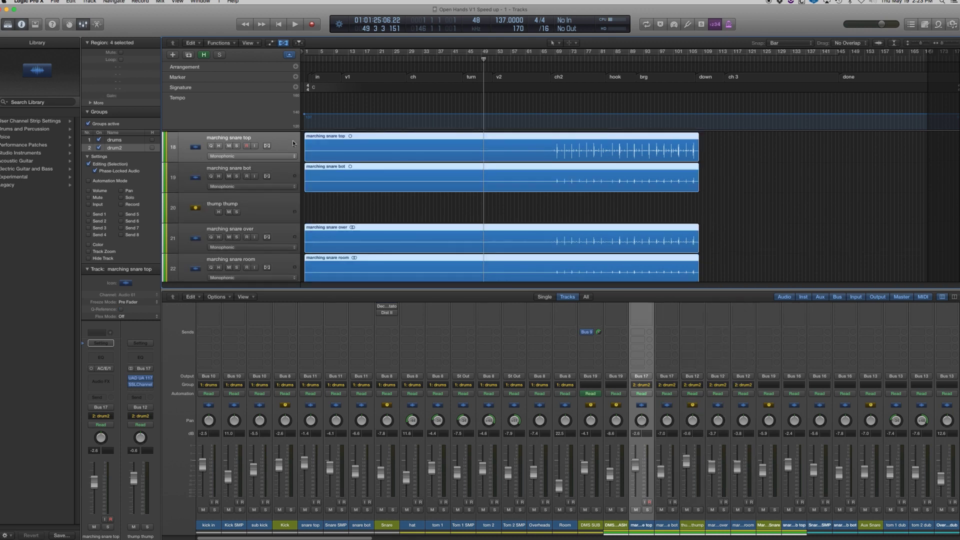
Step: Set the flex mode of the drum2 group to Polyphonic with Complex enabled, using the marching snare top track
left_click(273, 156)
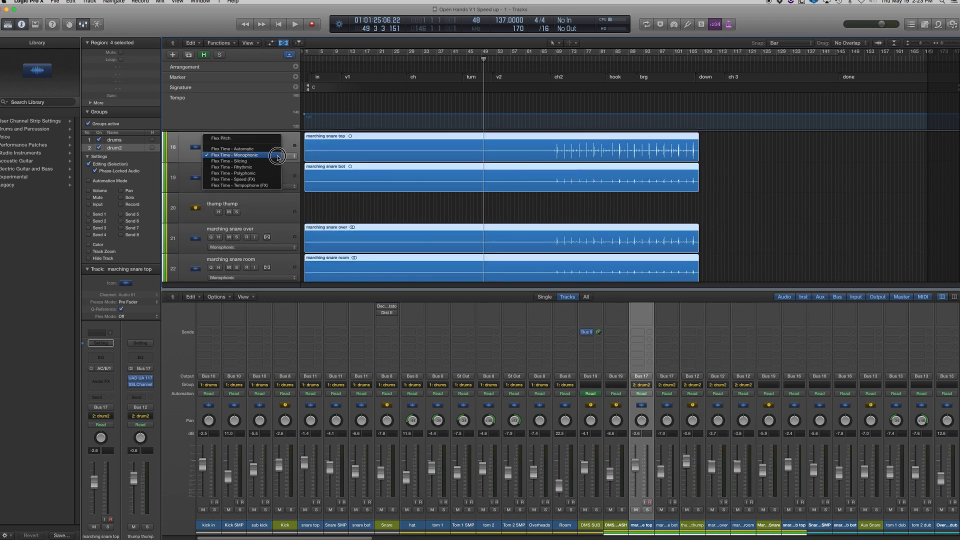
left_click(555, 198)
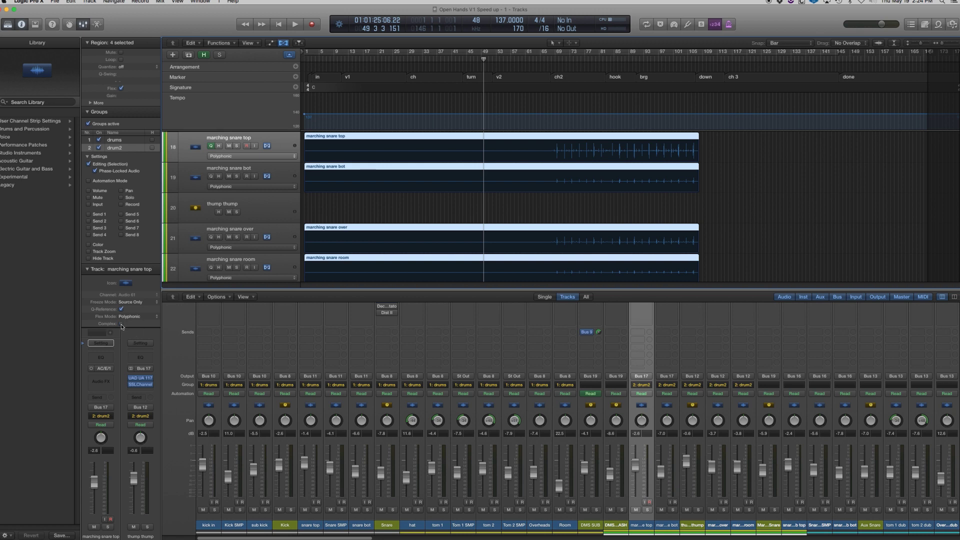
scroll(371, 204, "down", 5)
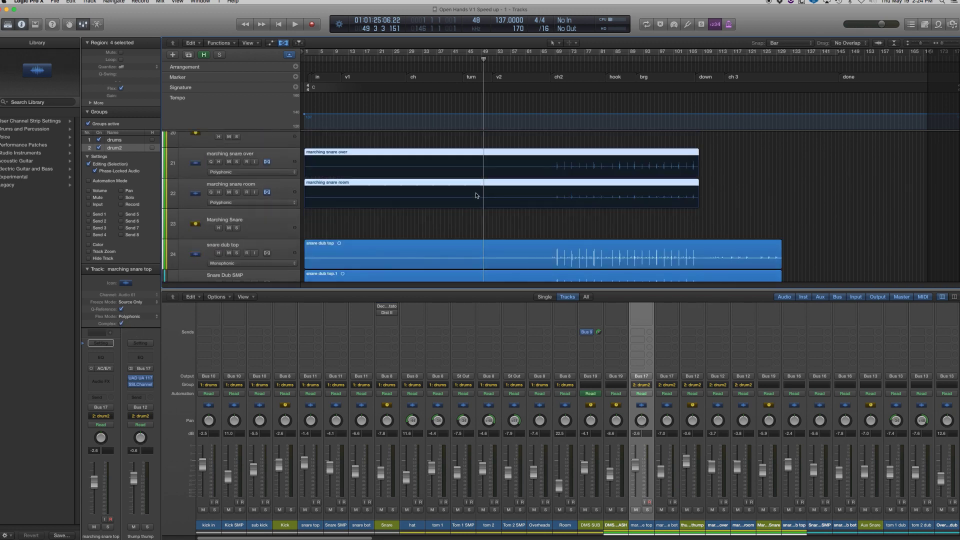
Step: Select the dub drum tracks from snare dub top through Room dub, including all their regions
left_click(294, 186)
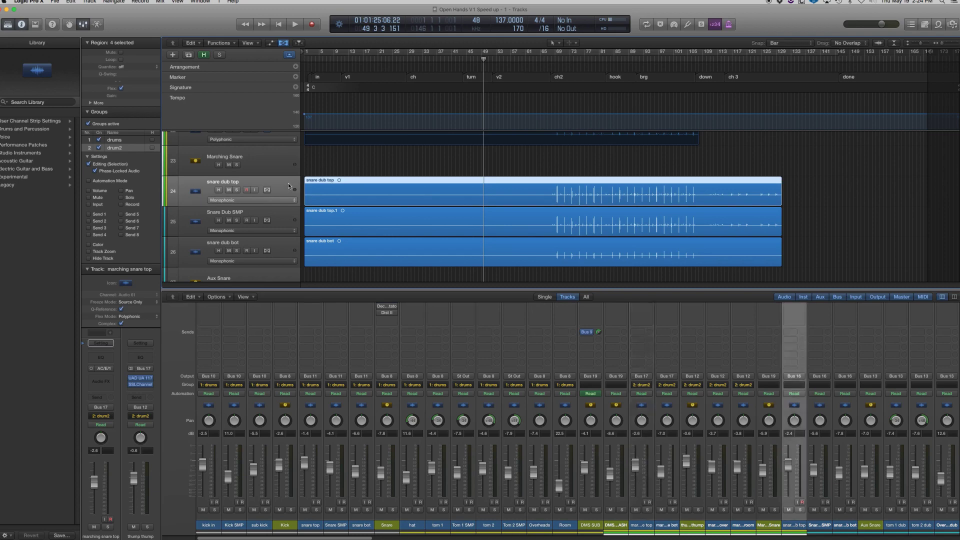
scroll(287, 185, "up", 2)
scroll(250, 160, "down", 4)
left_click(89, 24)
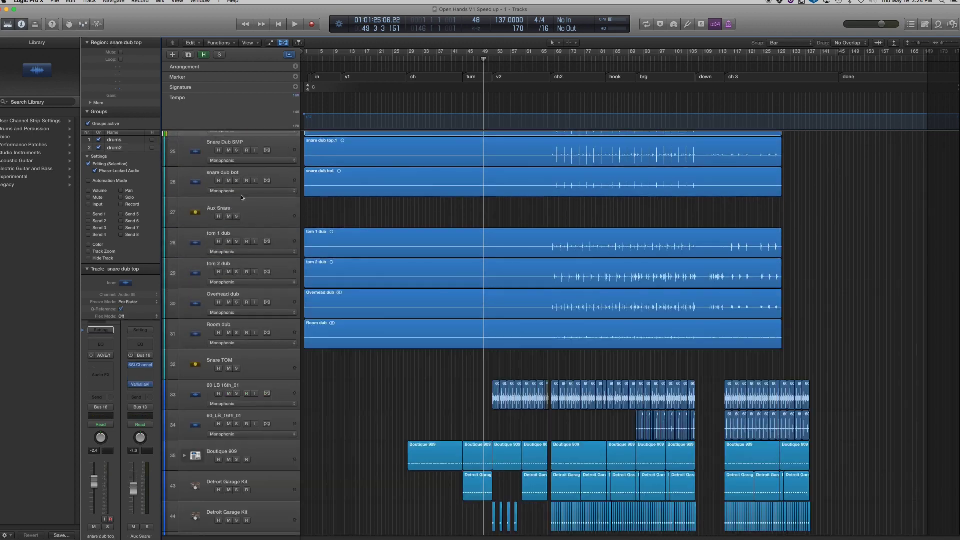
scroll(309, 303, "up", 2)
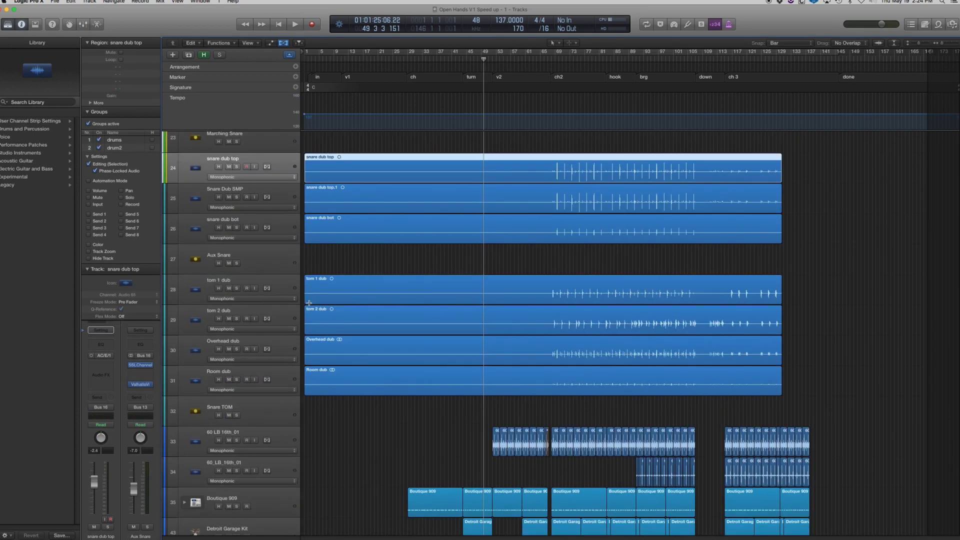
left_click(286, 374, "shift")
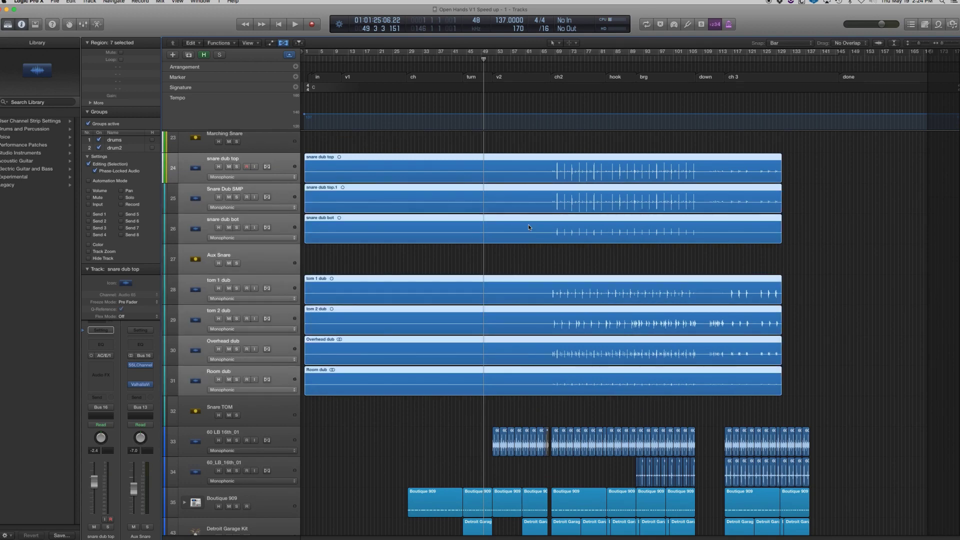
scroll(551, 219, "up", 1)
Step: Audition the snare dub through Room dub tracks in solo from bar 68, at the ch2 marker
left_click(556, 58)
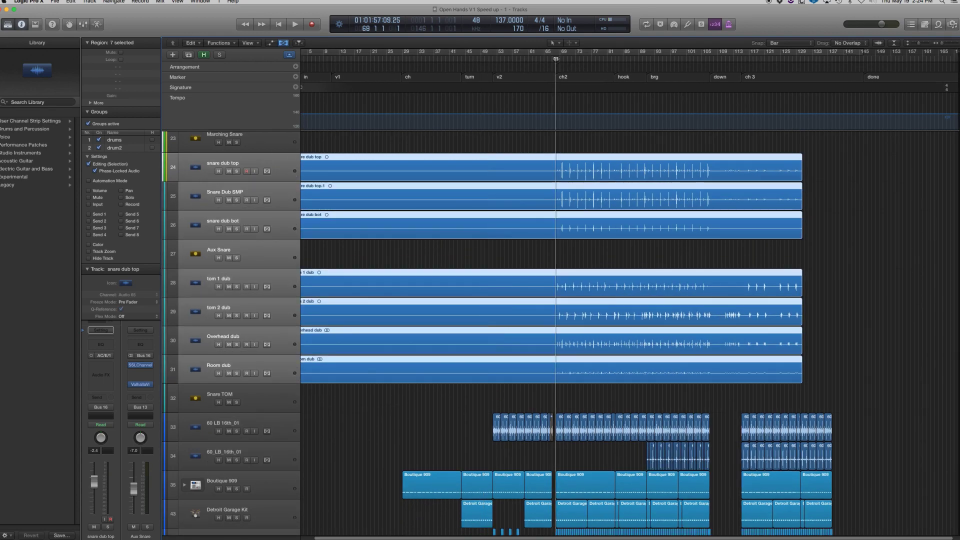
left_click_drag(237, 171, 238, 371)
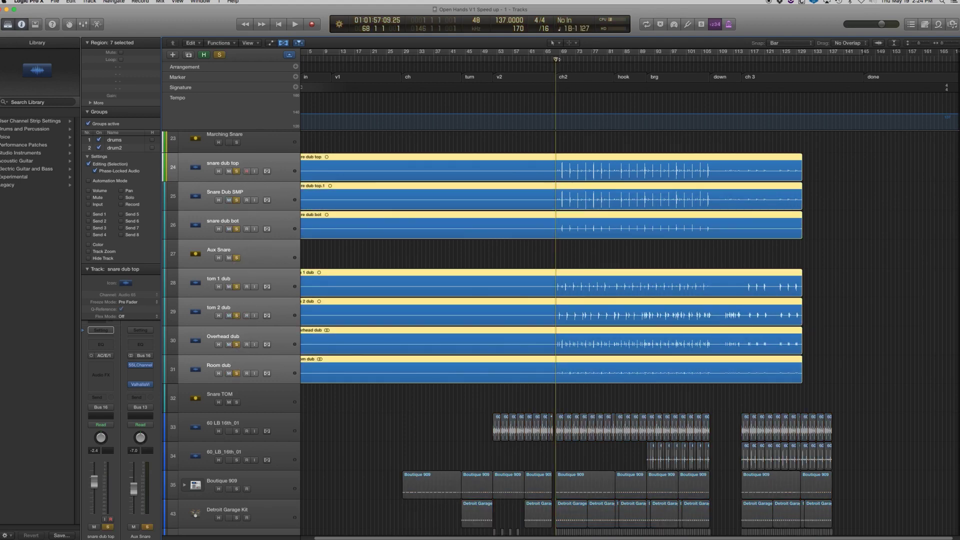
key("space")
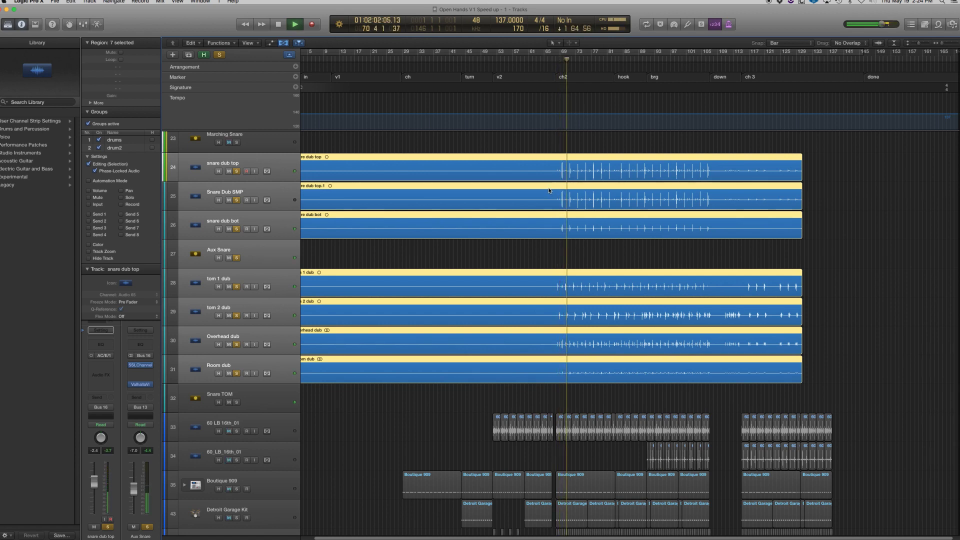
key("space")
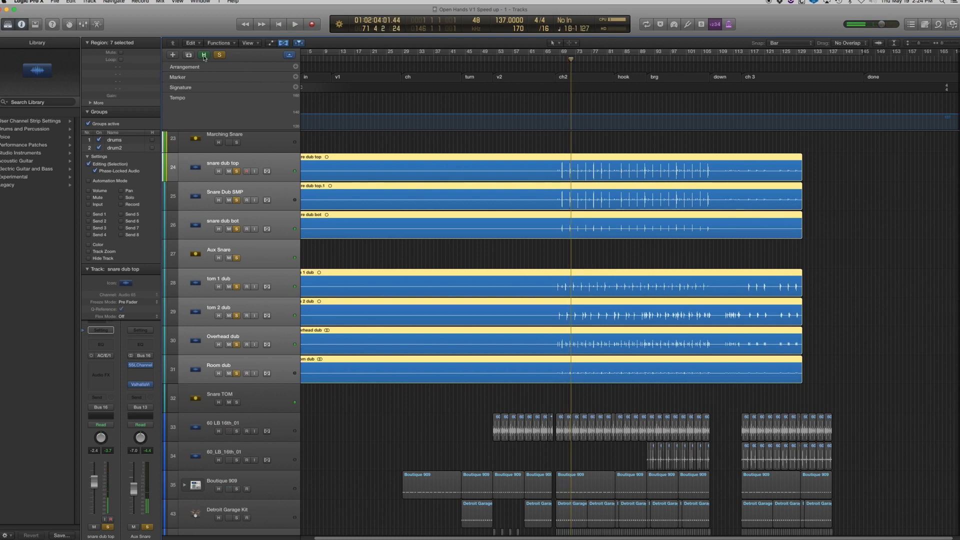
left_click(219, 55)
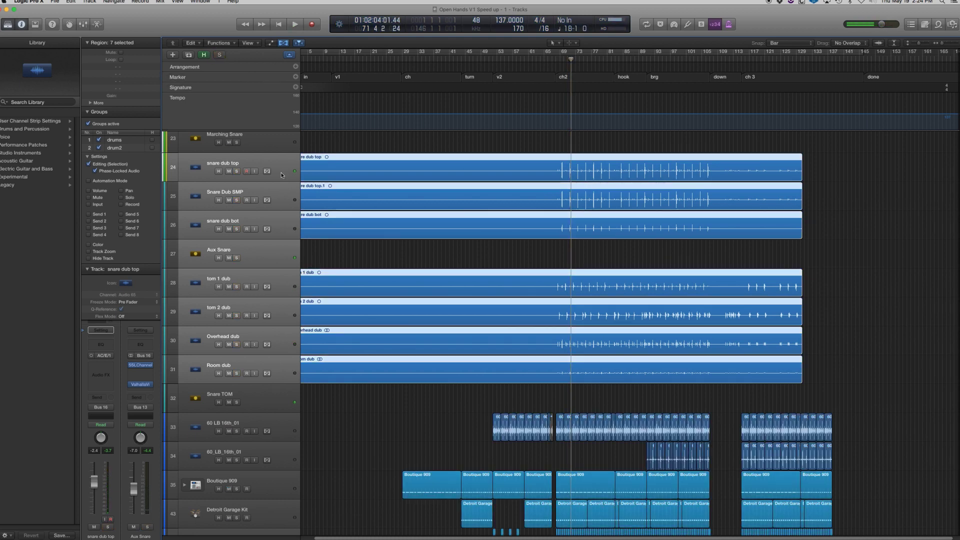
Step: Assign the mixer channels of the selected dub drum tracks to a new Group 3
left_click(283, 169)
key("super+z")
left_click(83, 24)
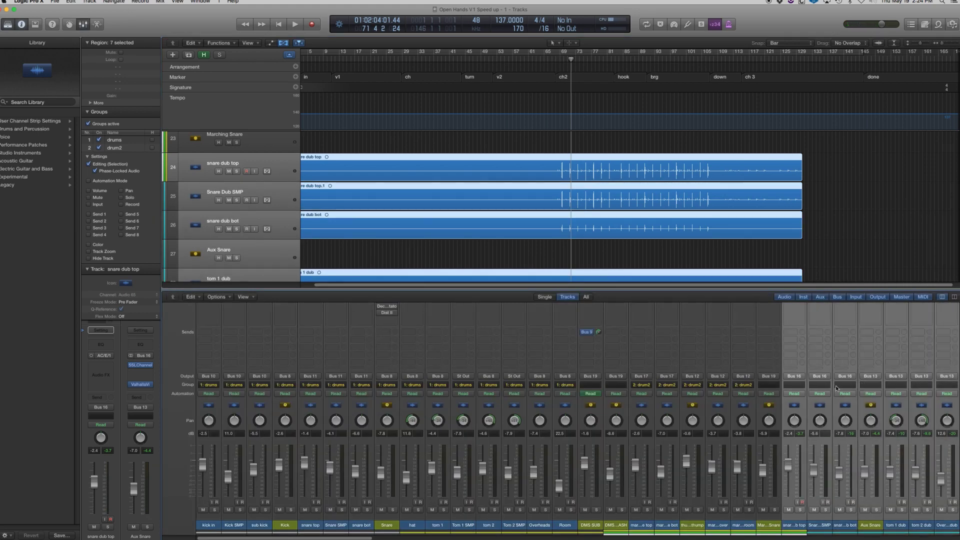
left_click(802, 385)
left_click(810, 414)
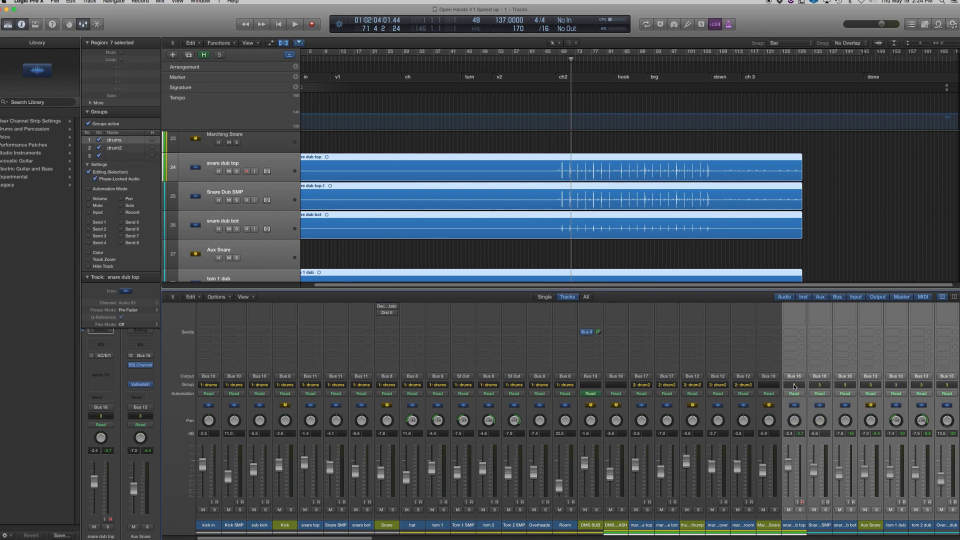
Step: Name Group 3 drum3, enable Editing (Selection) with Phase-Locked Audio, and turn off its Automation Mode, Volume and Mute links
left_click(116, 155)
left_click(116, 156)
key("Return")
left_click(88, 172)
left_click(89, 189)
left_click(89, 199)
left_click(88, 205)
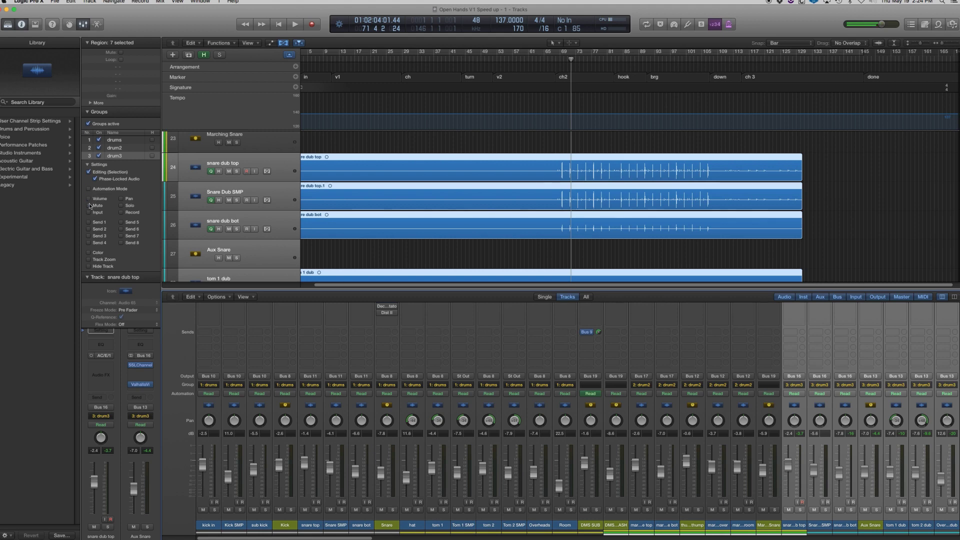
Step: Turn off Q-Reference on the Snare Dub SMP, snare dub bot, Overhead dub and Room dub tracks
left_click(83, 24)
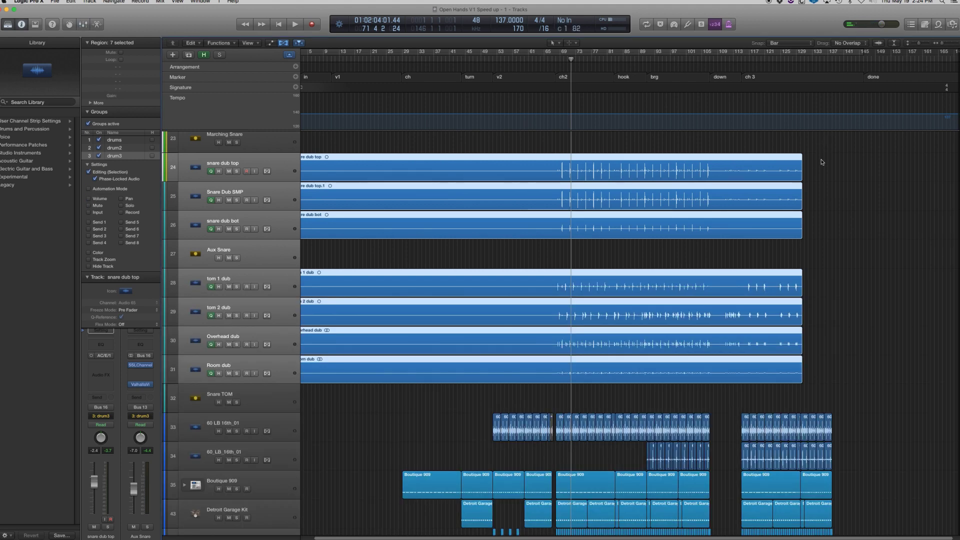
left_click(208, 196)
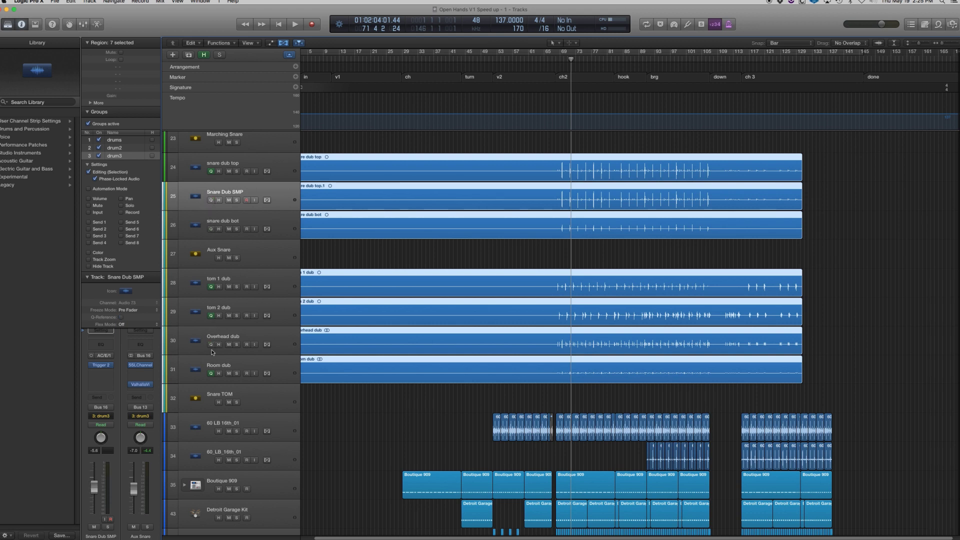
left_click(269, 281)
left_click(287, 168)
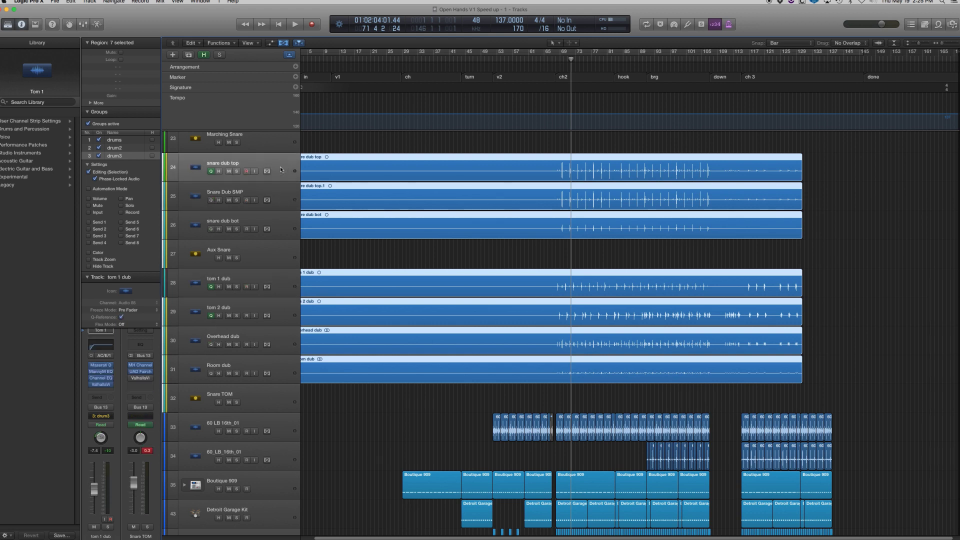
left_click(287, 278)
left_click(286, 309)
left_click(286, 279)
Step: Set the flex mode of the drum3 tracks, snare dub top through Room dub, to Polyphonic
left_click(287, 168)
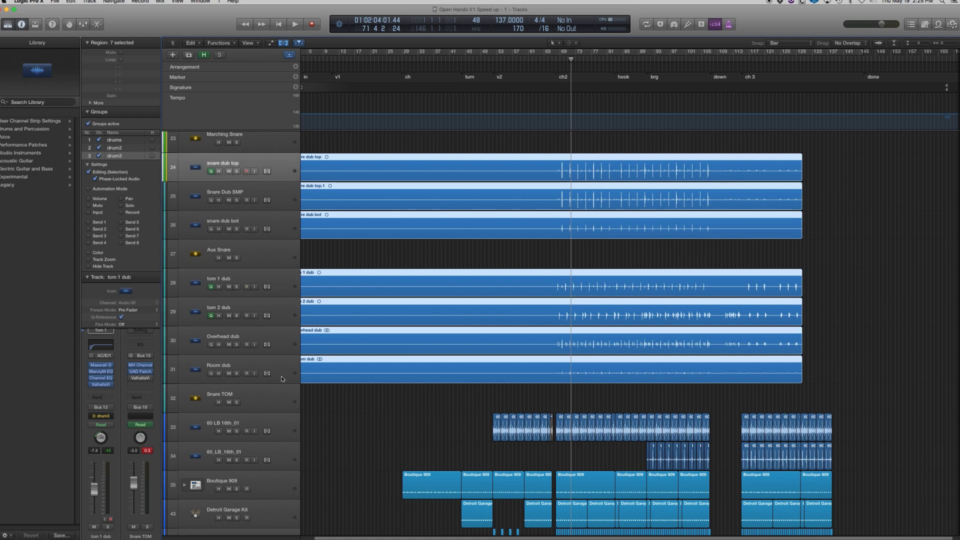
left_click(286, 376, "shift")
key("super+f")
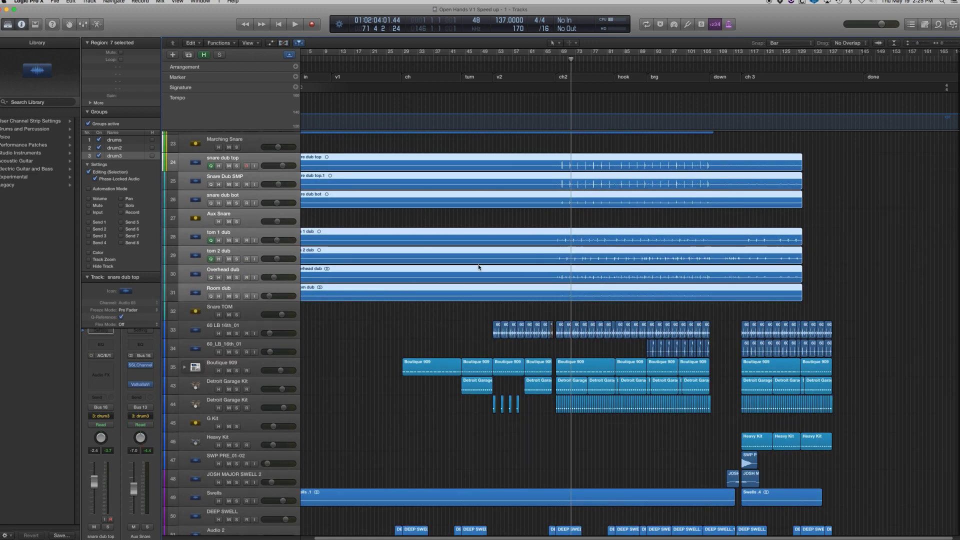
key("super+Down")
key("super+Down")
key("super+Down")
key("super+Down")
left_click(294, 191)
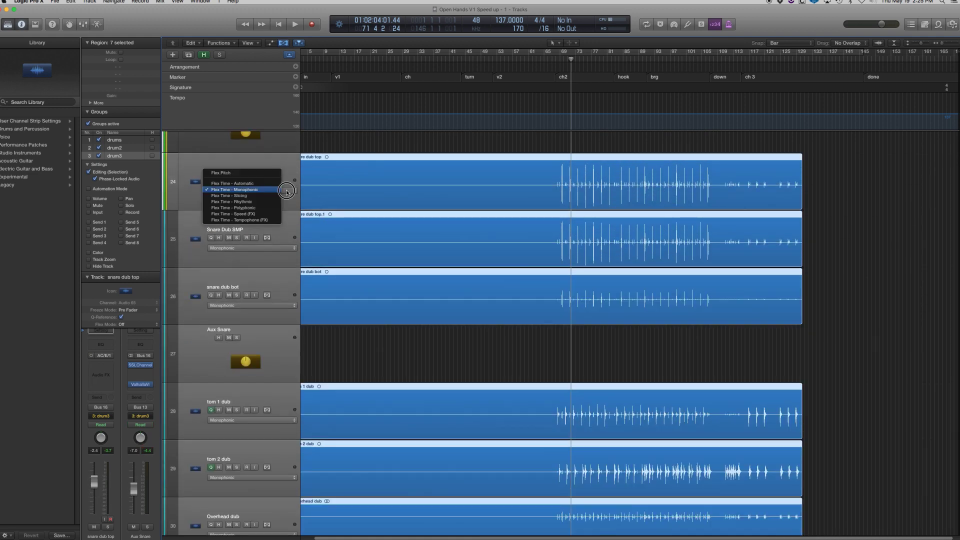
left_click(696, 206)
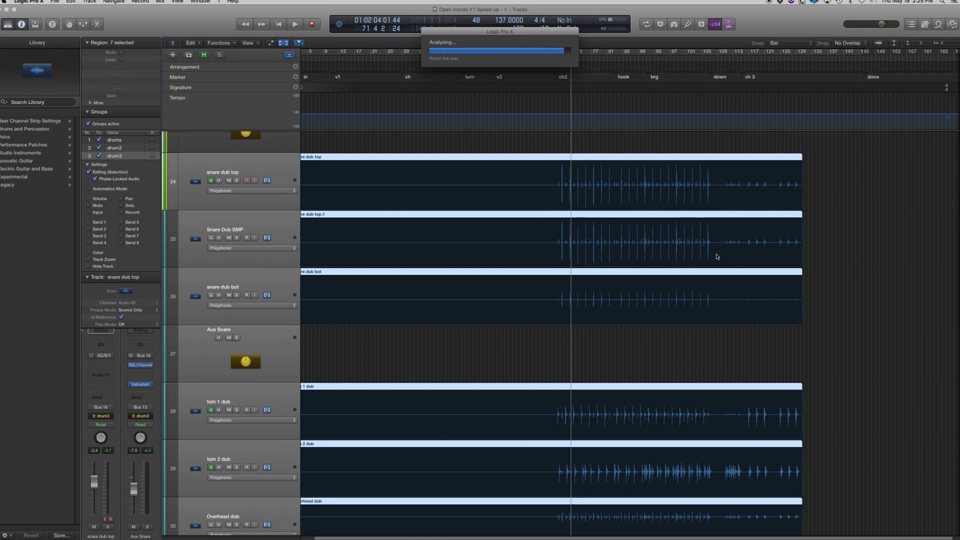
Step: Set the flex mode of both 60 LB 16th_01 loop tracks to Polyphonic
scroll(697, 269, "down", 5)
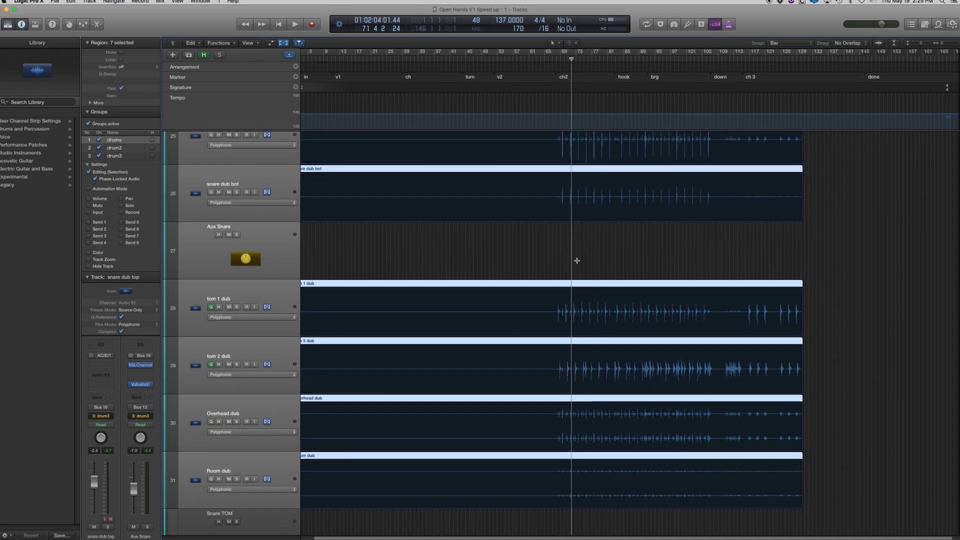
scroll(574, 258, "down", 8)
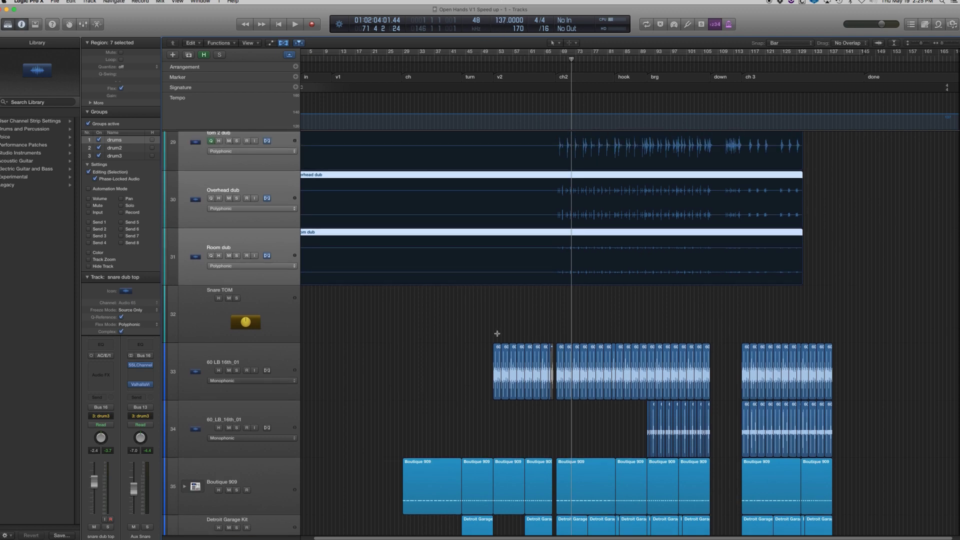
scroll(497, 334, "down", 2)
left_click(279, 332)
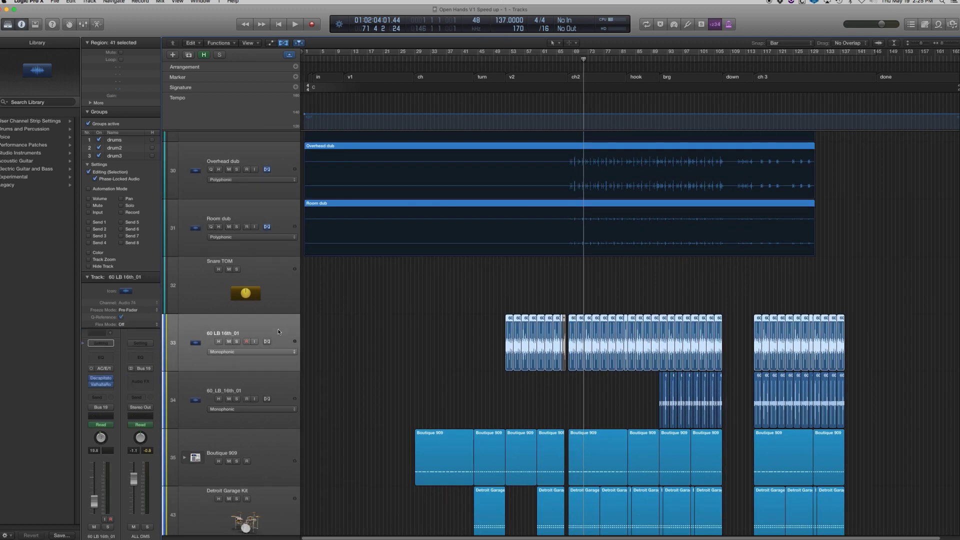
left_click(275, 351)
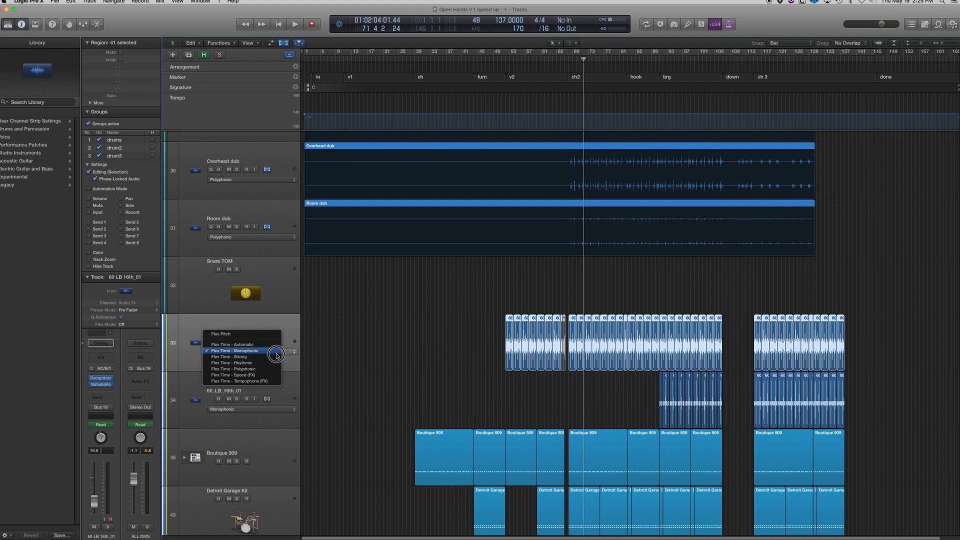
left_click(278, 370)
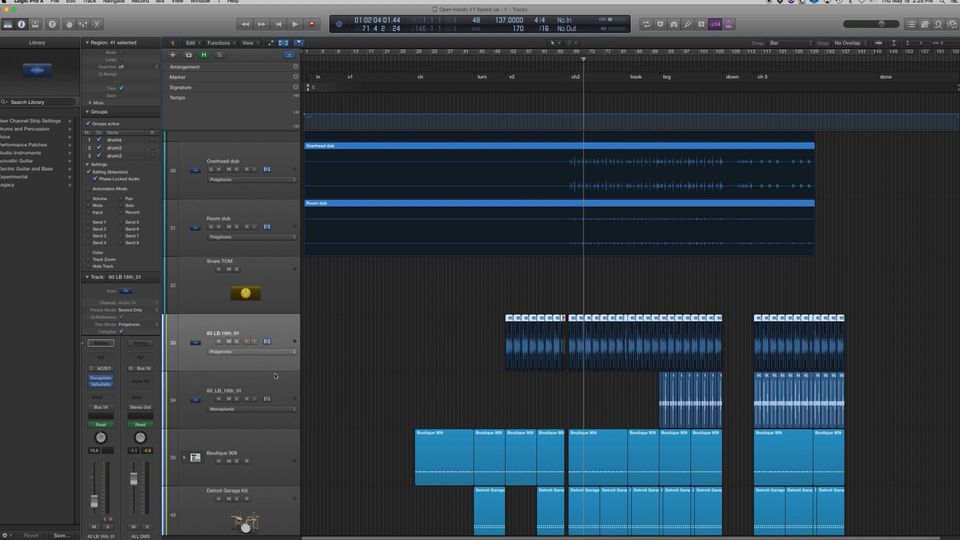
left_click(283, 380)
left_click(250, 409)
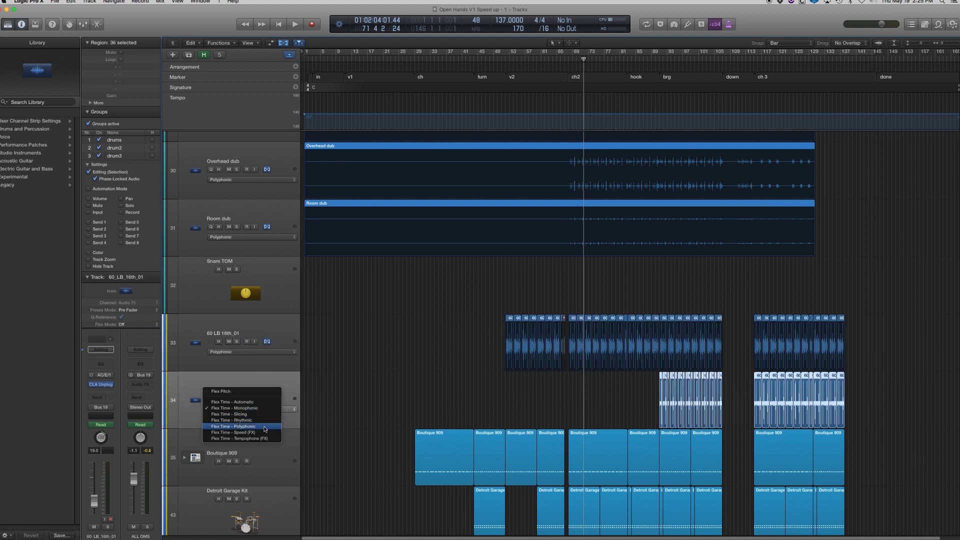
key("Escape")
Step: Look through the tracks from Boutique 909 down past Heavy Kit for further audio tracks that need a flex mode
scroll(450, 431, "down", 2)
left_click(275, 422)
scroll(287, 394, "down", 4)
left_click(283, 425)
left_click(292, 474)
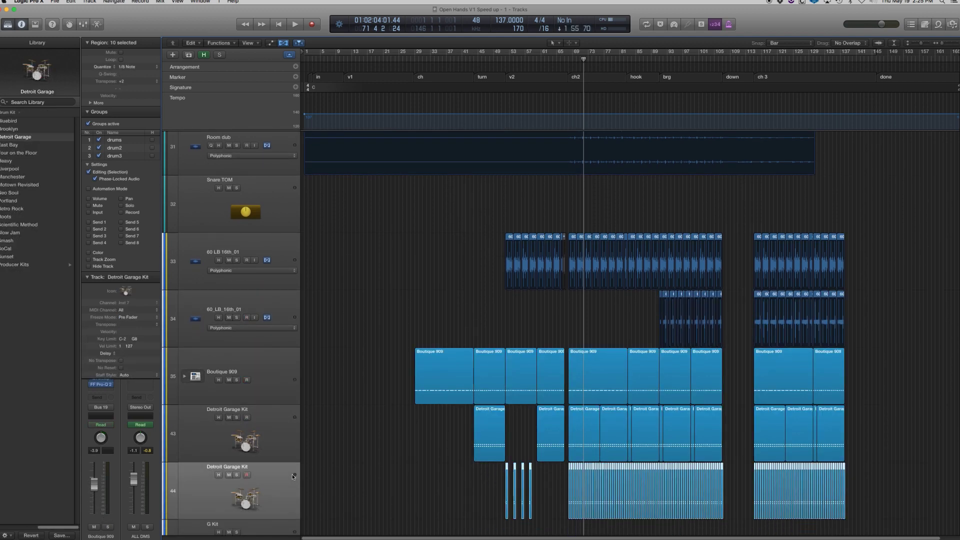
scroll(290, 435, "down", 15)
key("super+Right")
key("super+Right")
key("super+Right")
key("super+Left")
key("super+Left")
key("super+Left")
key("super+Up")
left_click(286, 305)
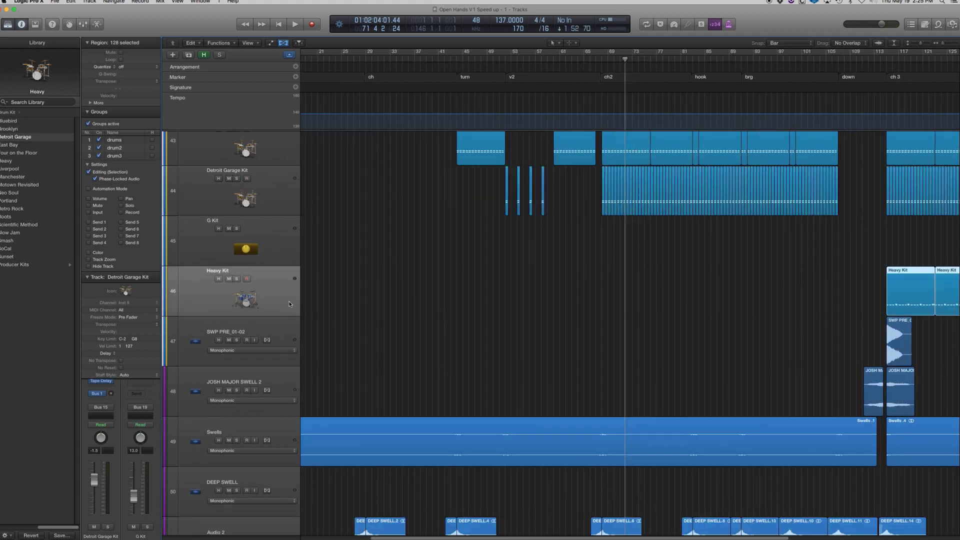
scroll(299, 296, "right", 4)
Step: Set the flex mode of the SWP PRE_01-02 track to Polyphonic
left_click(298, 332)
scroll(299, 332, "right", 6)
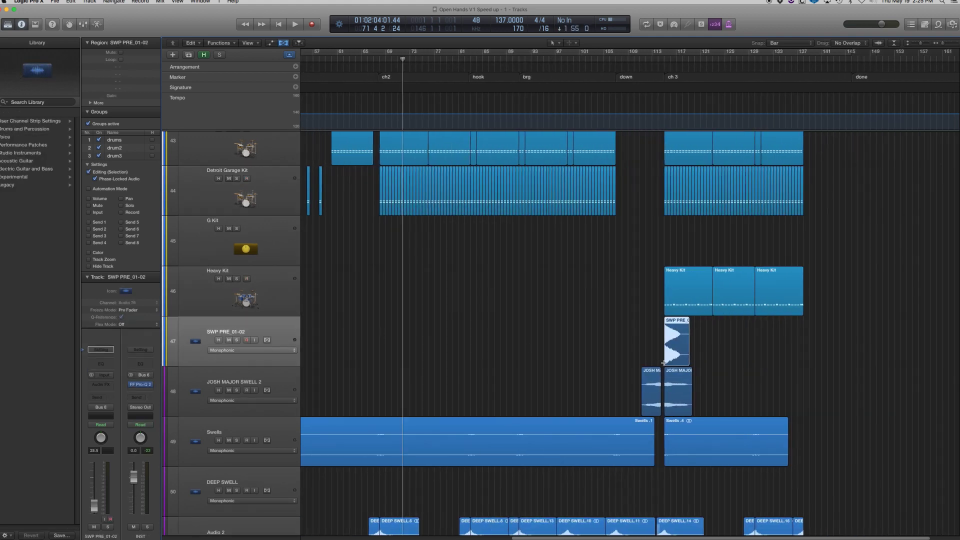
key("super+Right")
key("super+Right")
left_click(251, 350)
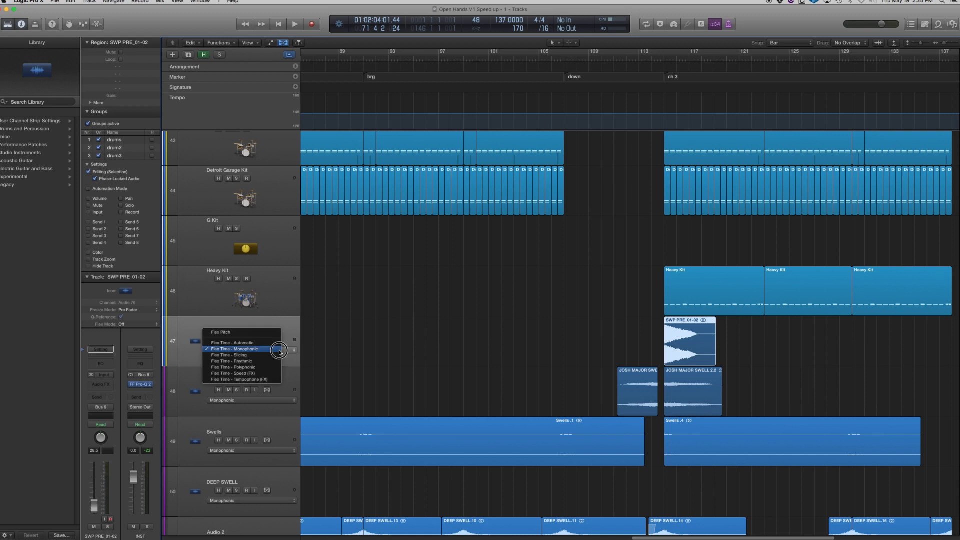
left_click(265, 373)
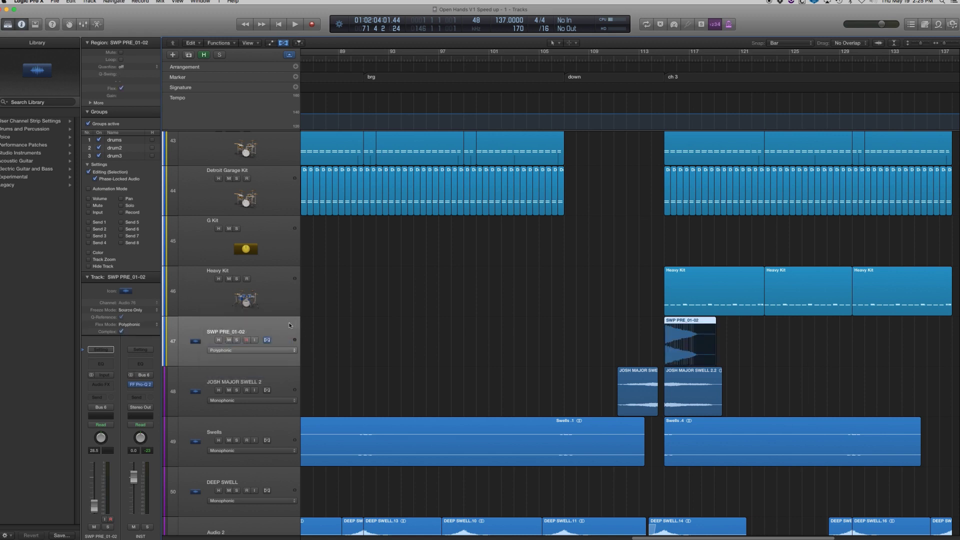
Step: Set the flex mode of swell track 48 and the Swells track below it to Polyphonic
left_click(265, 404)
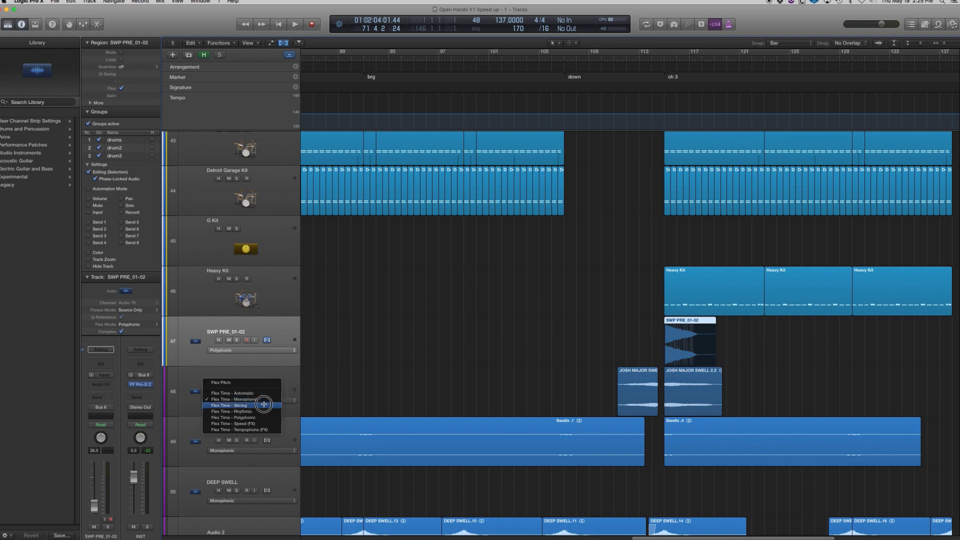
left_click(259, 422)
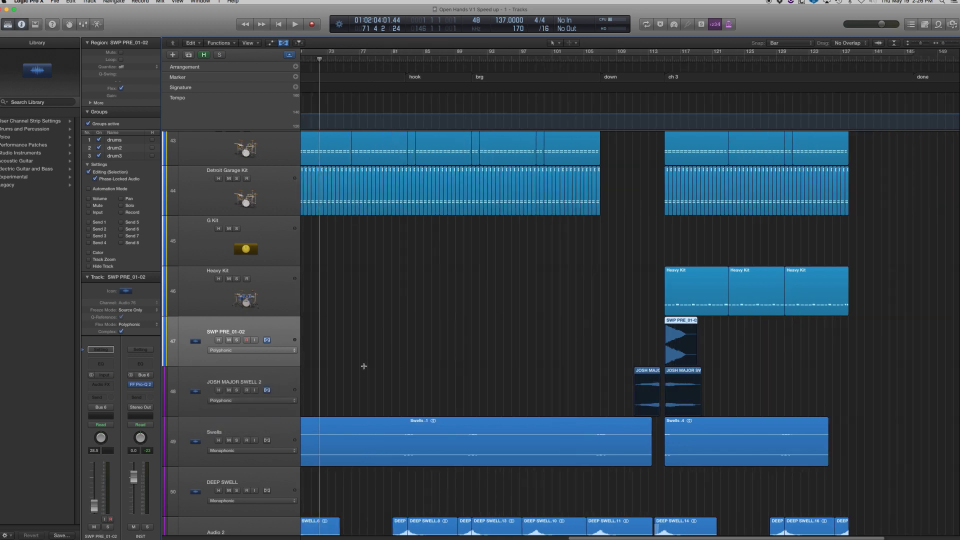
scroll(364, 366, "left", 10)
left_click(235, 440)
left_click(252, 451)
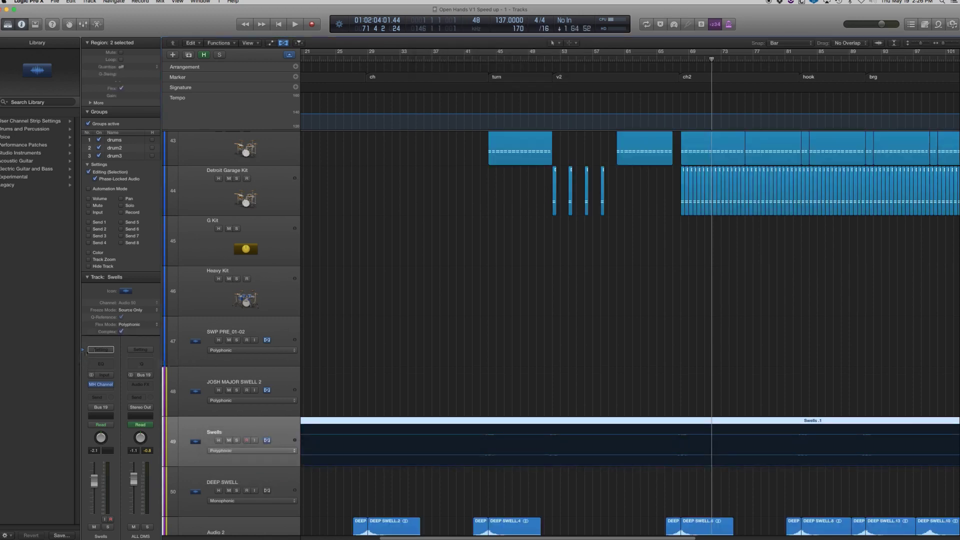
Step: Set the flex mode of the Audio 2, MOVING SWELL 2 and BIG BOOM 3 tracks to Polyphonic
left_click(286, 394)
left_click(279, 430)
key("z")
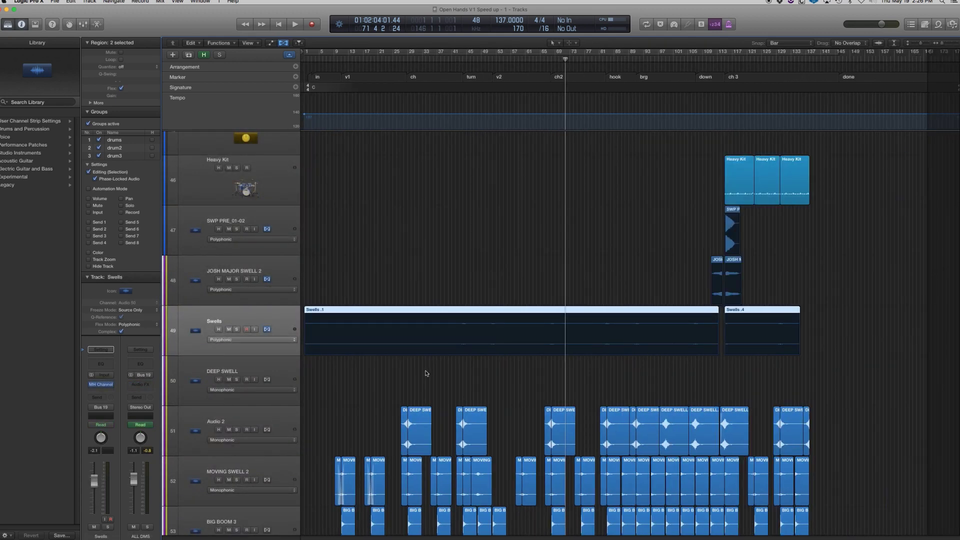
scroll(362, 376, "down", 3)
left_click(276, 329)
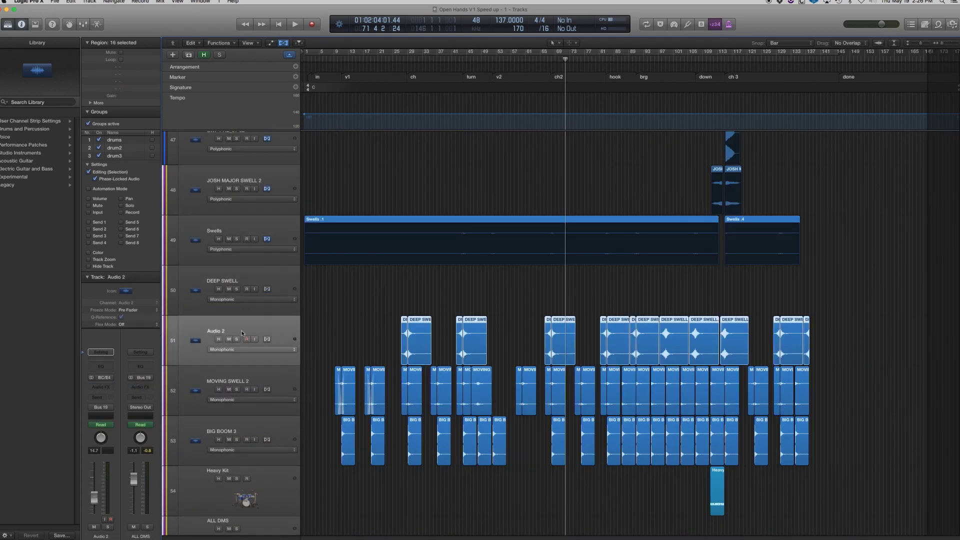
left_click(288, 426, "shift")
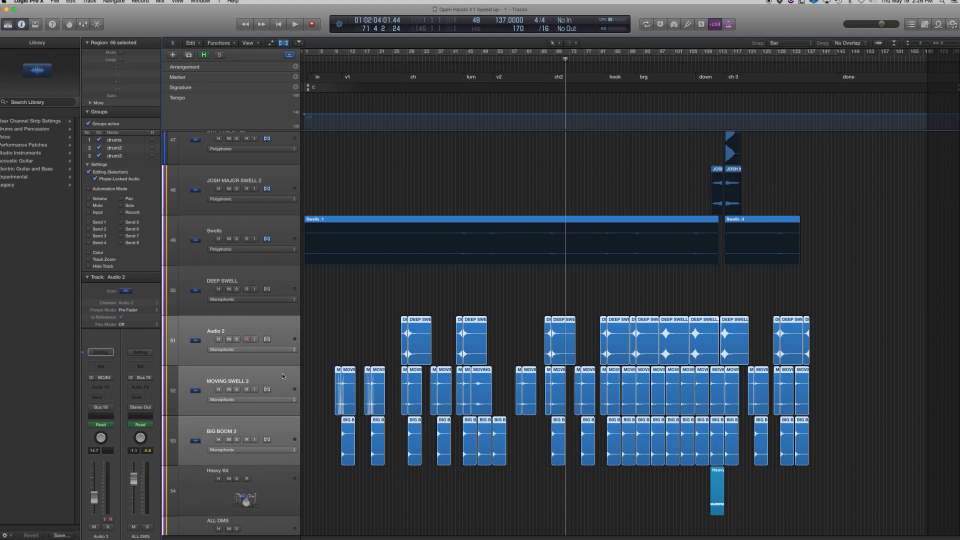
left_click(277, 349)
left_click(270, 370)
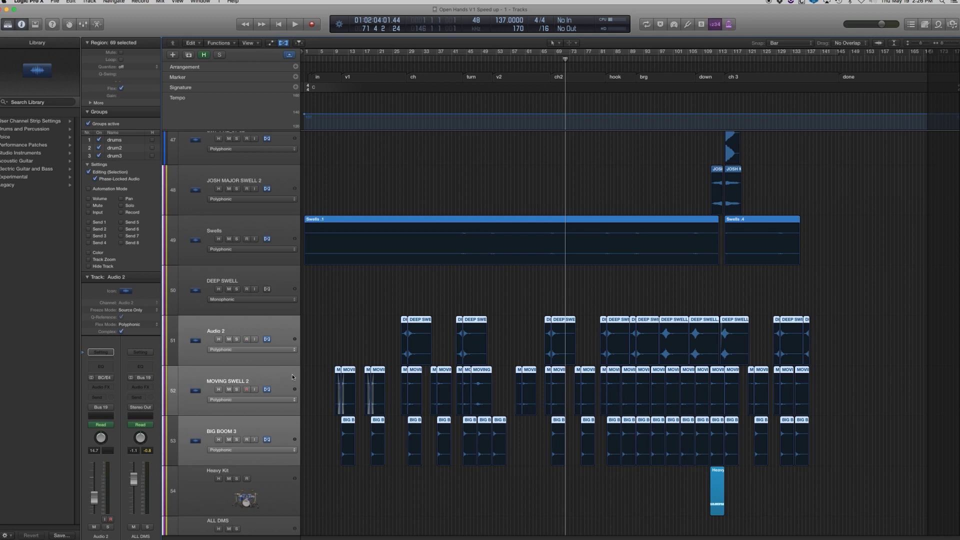
Step: Look through the tracks from Audio 2 down past Big Saw Bass and Pulse for the next audio track needing a flex mode
left_click(288, 331)
left_click(288, 429, "shift")
left_click(289, 388)
left_click(289, 337)
left_click(287, 386)
scroll(287, 383, "down", 1)
scroll(286, 380, "down", 2)
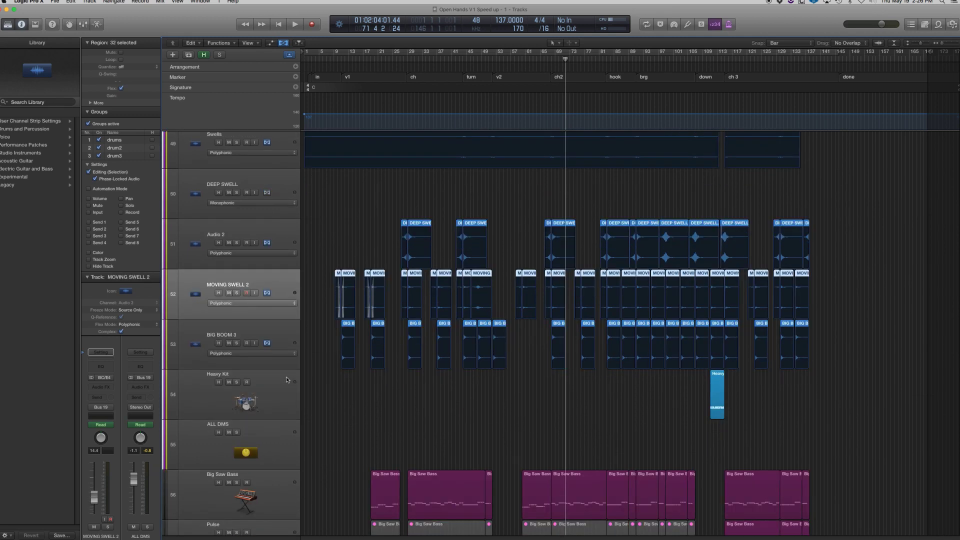
left_click(293, 392)
left_click(288, 427)
scroll(288, 427, "down", 3)
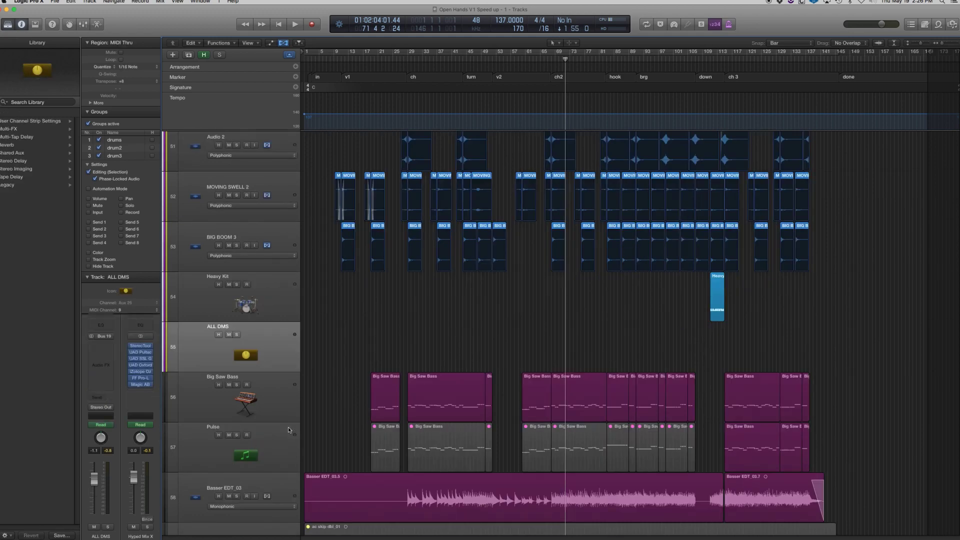
left_click(283, 382)
scroll(283, 383, "down", 1)
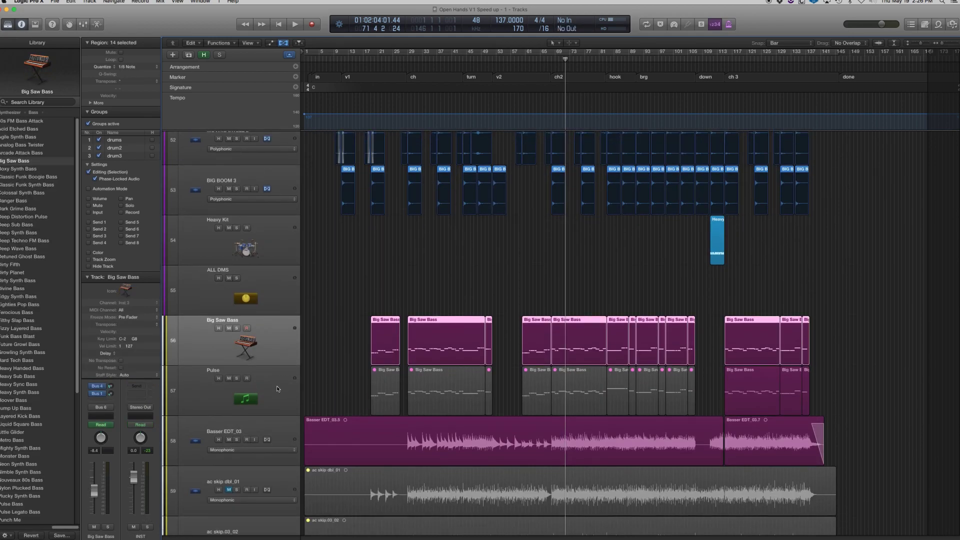
left_click(279, 391)
scroll(279, 392, "down", 3)
Step: Set the flex mode of the Basser EDT_03 bass track to Polyphonic
left_click(283, 325)
left_click(283, 329)
left_click(265, 347)
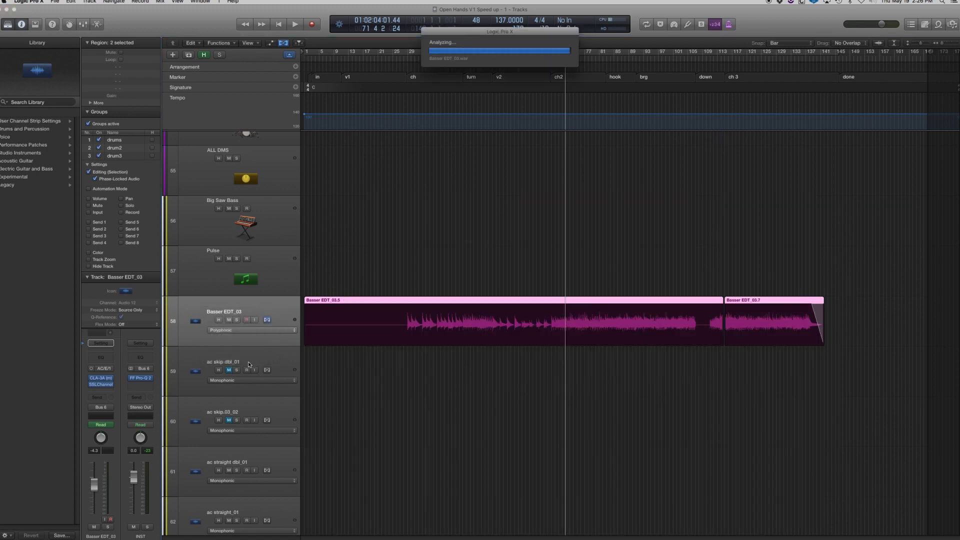
Step: Examine the muted ac skip dbl_01 and ac skip.03_02 tracks and their neighbours, briefly displaying the track automation
scroll(328, 354, "down", 5)
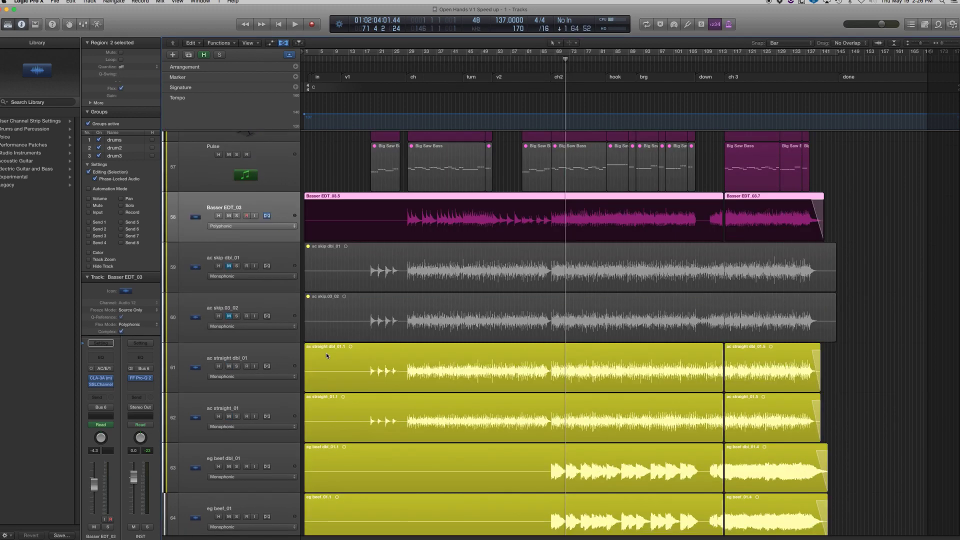
left_click(278, 358)
left_click(277, 306)
left_click(280, 267)
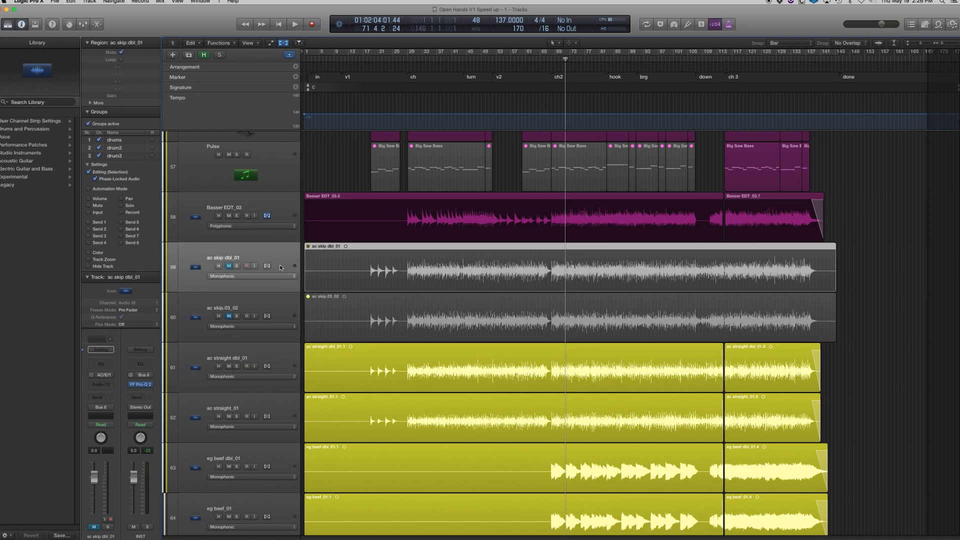
key("a")
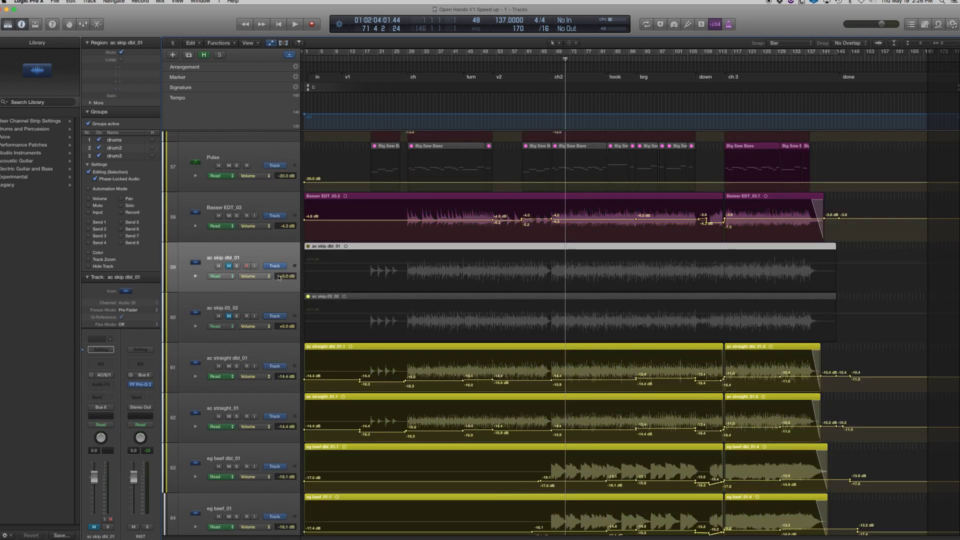
key("a")
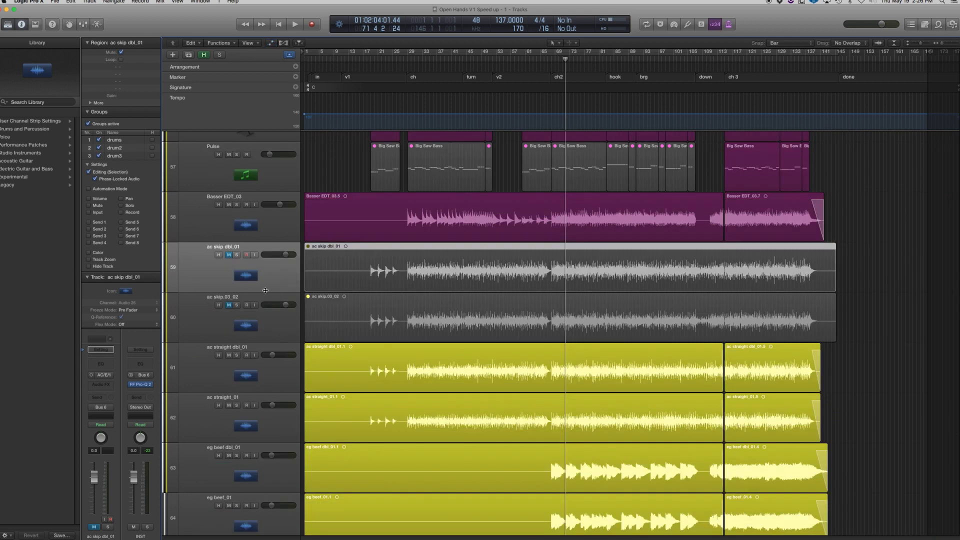
left_click(278, 326)
left_click(277, 281)
left_click(274, 317)
left_click(274, 281)
left_click(286, 319)
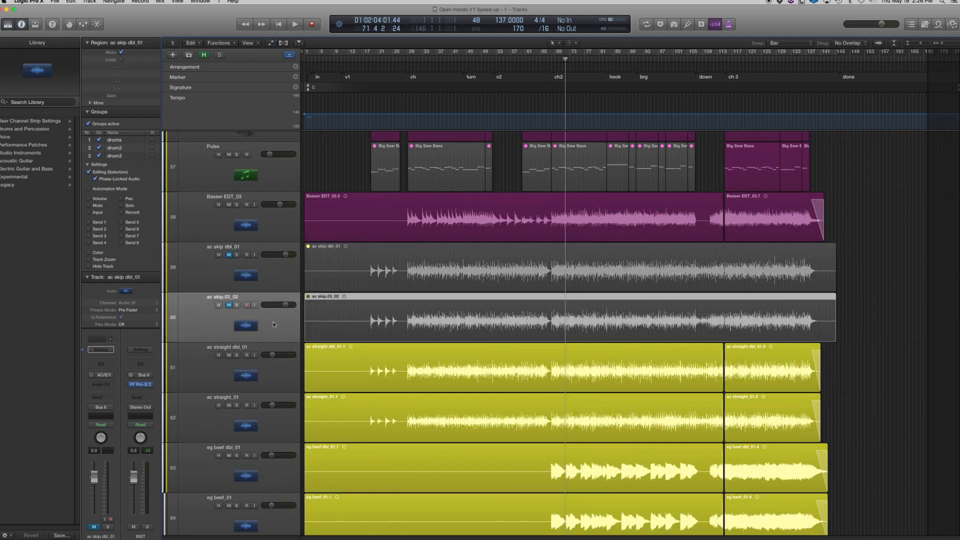
scroll(284, 320, "down", 1)
key("Down")
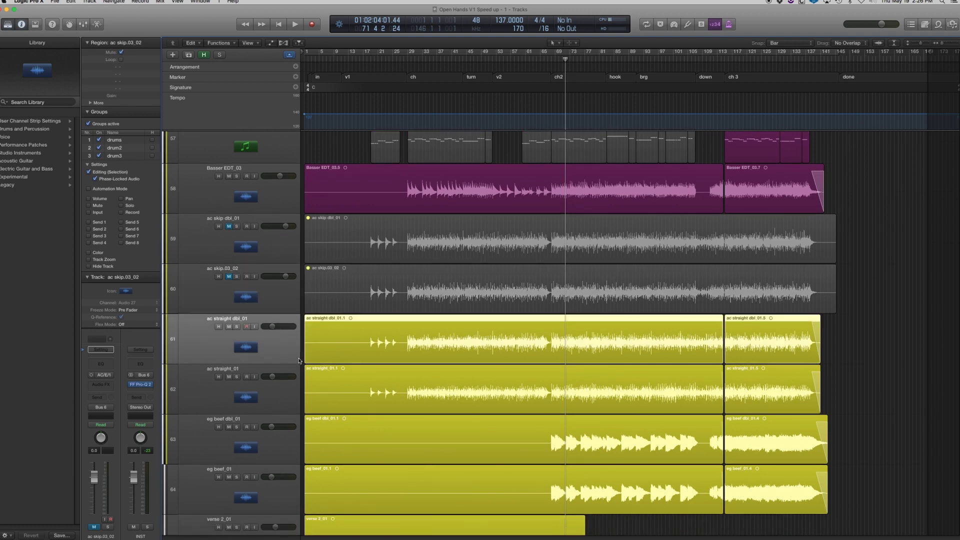
key("Up")
key("Up")
left_click(285, 308)
left_click(287, 257)
left_click(281, 294)
Step: Bring back the flex view and set the flex mode of the ac straight dbl_01 and ac straight_01 tracks to Polyphonic
left_click(274, 347)
left_click(281, 397, "shift")
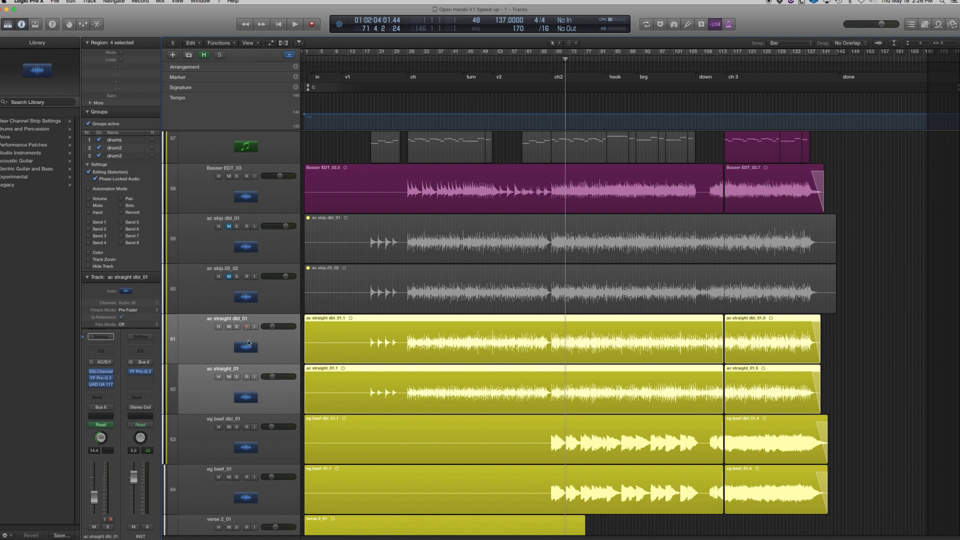
scroll(480, 360, "down", 3)
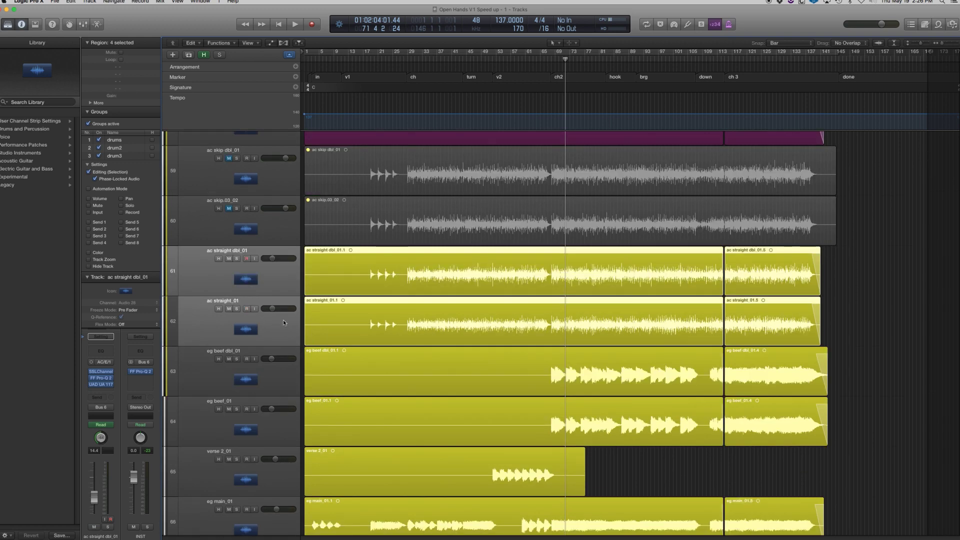
key("super+f")
left_click(260, 280)
left_click(257, 299)
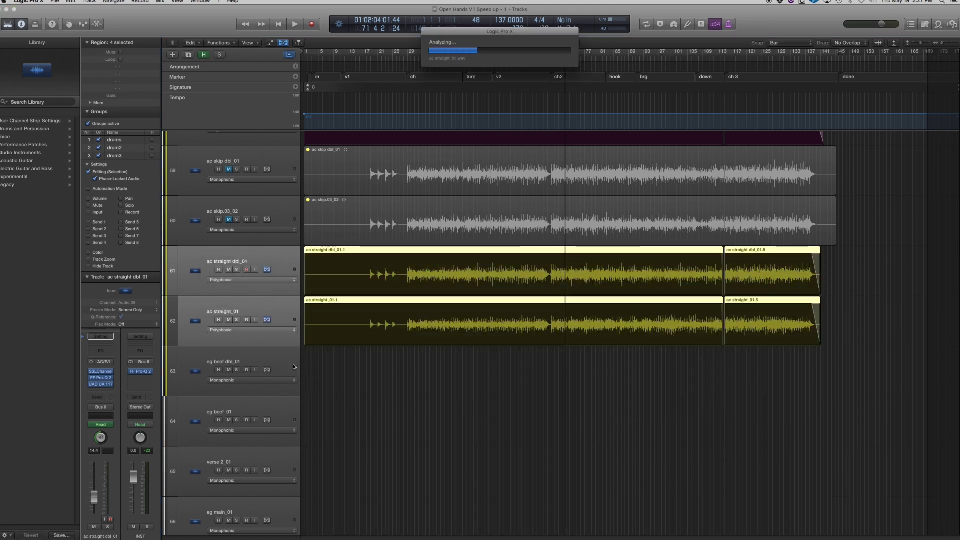
Step: Set the flex mode of the five guitar tracks from eg beef dbl_01 through hook dbl_01 to Polyphonic and deselect their regions
left_click(289, 365)
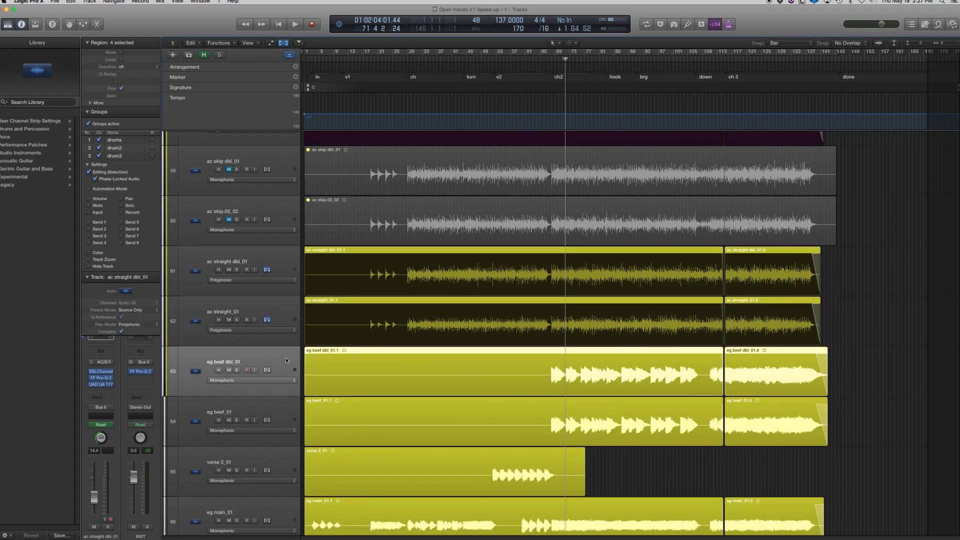
scroll(288, 367, "down", 5)
left_click(286, 428, "shift")
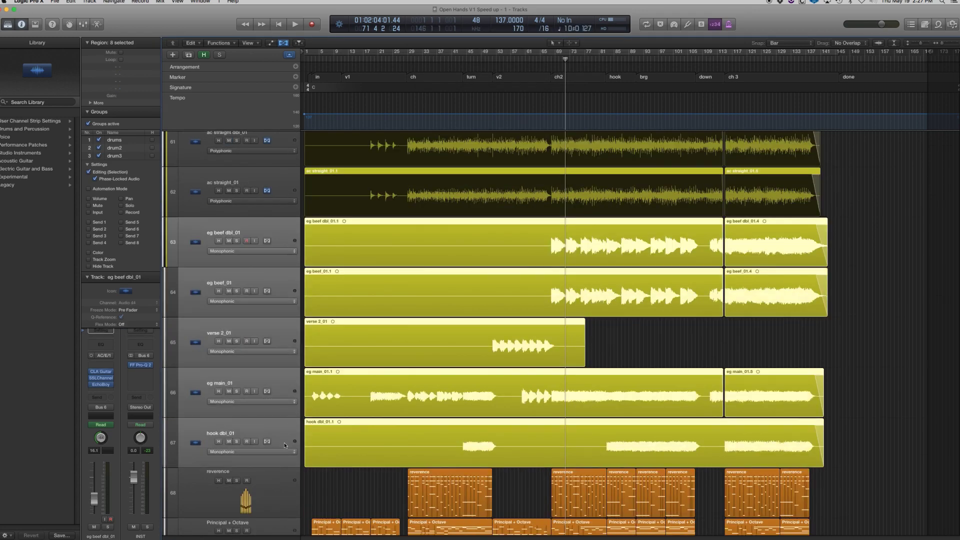
left_click(284, 452)
left_click(464, 352)
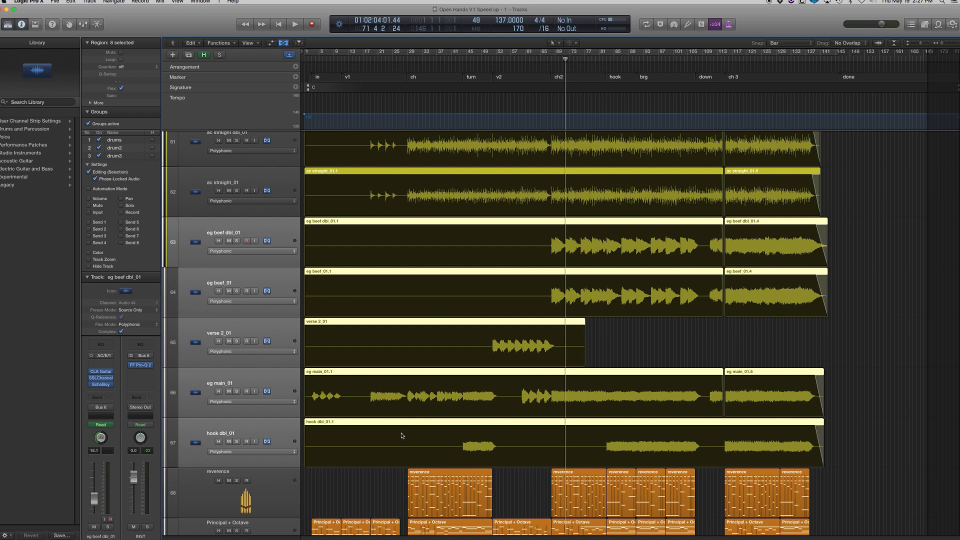
left_click(398, 481)
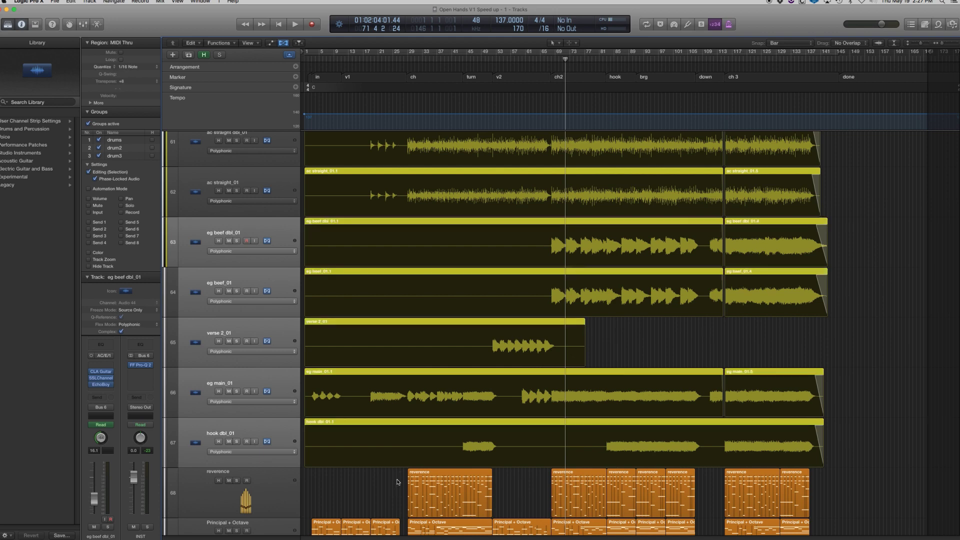
Step: Set the flex mode of the omni 1 track to Polyphonic
scroll(395, 483, "down", 6)
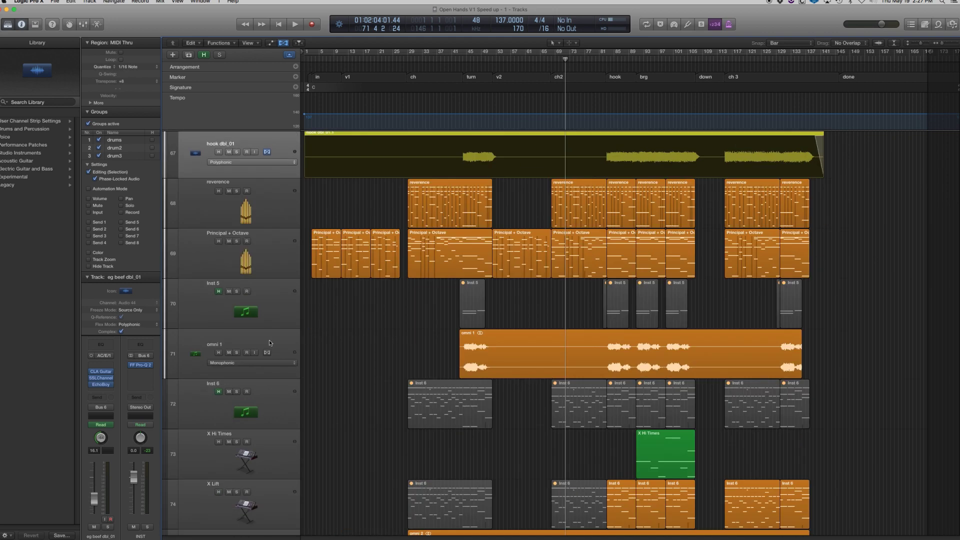
left_click(283, 335)
left_click(252, 362)
left_click(264, 384)
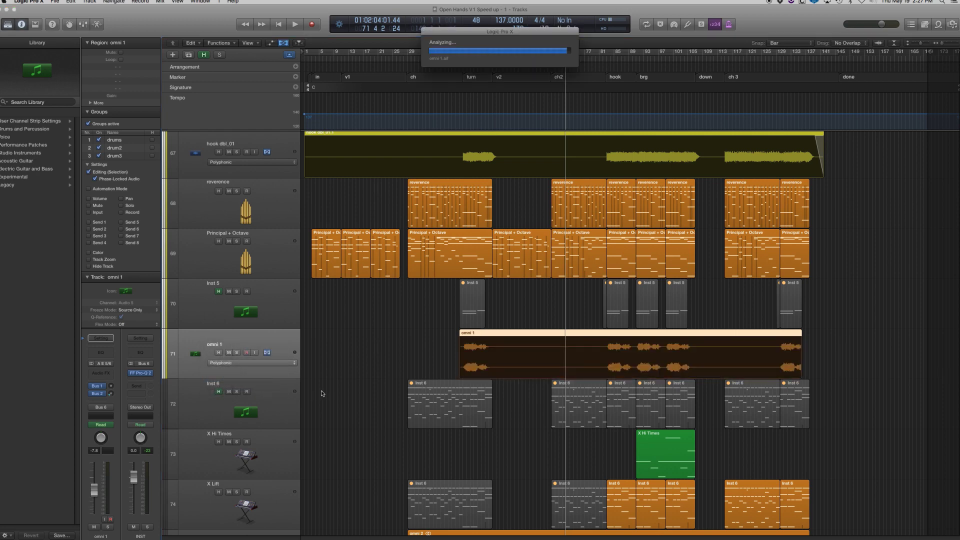
Step: Set the flex mode of the omni 2 track, below X Lift, to Polyphonic
scroll(317, 392, "down", 3)
left_click(272, 396)
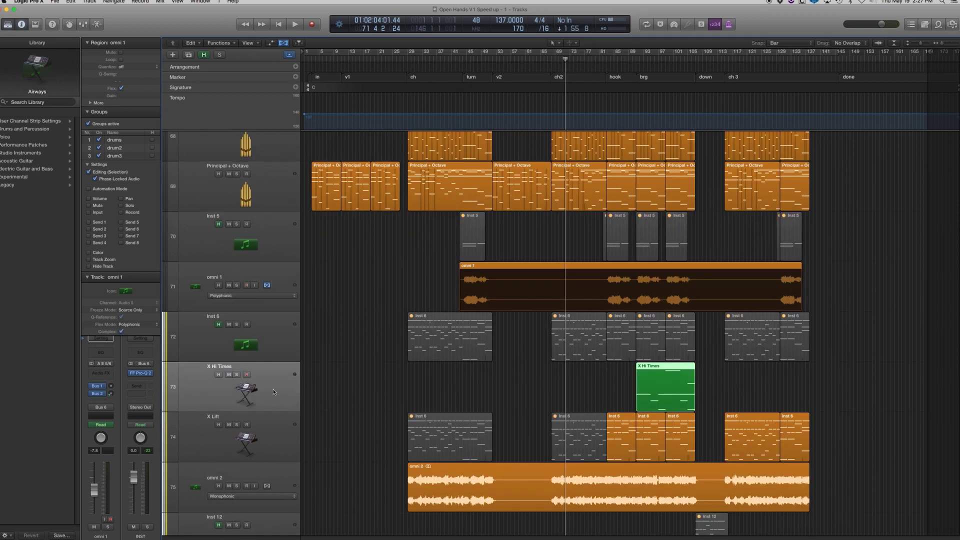
left_click(284, 346)
left_click(288, 377)
scroll(292, 417, "down", 2)
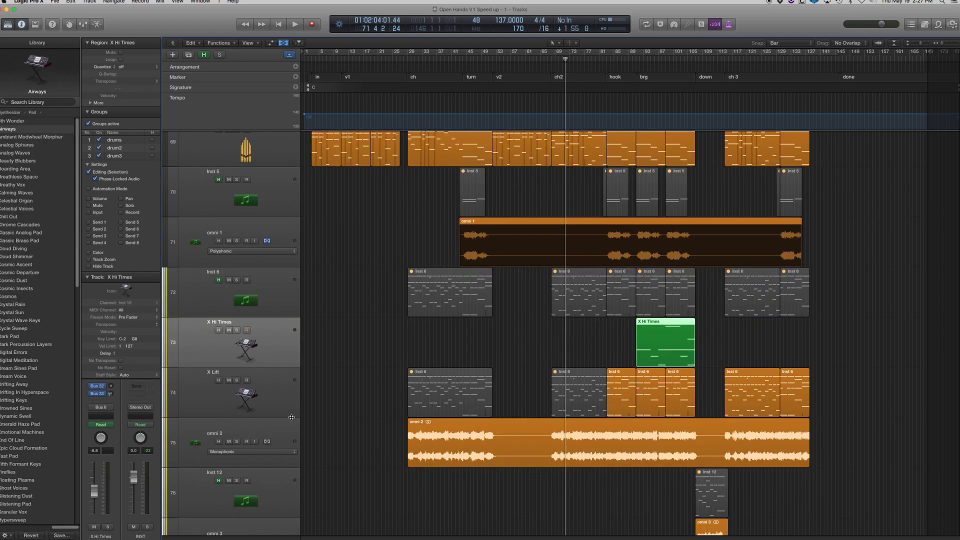
left_click(289, 410)
left_click(285, 442)
left_click(250, 452)
left_click(270, 469)
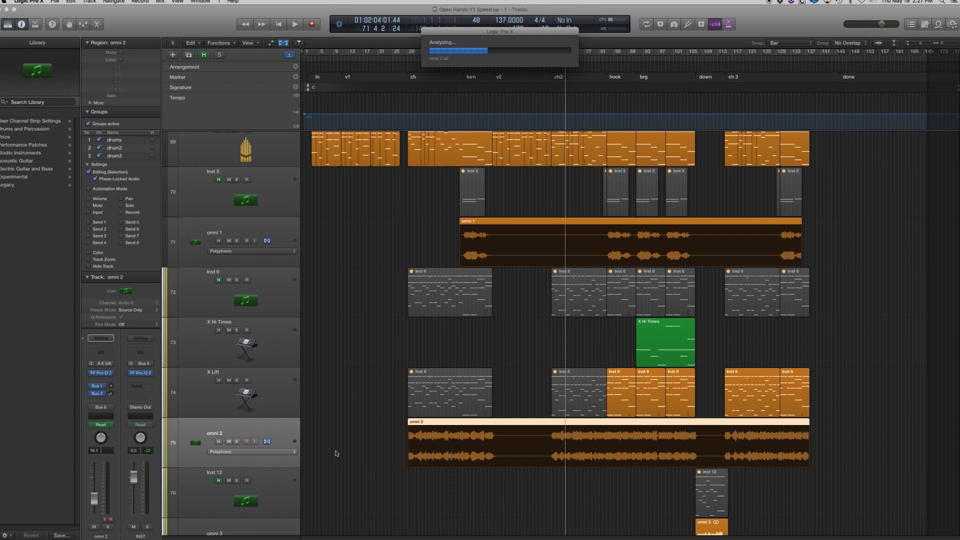
Step: Set the flex mode of the omni 3 track, below Inst 12, to Polyphonic
scroll(323, 450, "down", 3)
scroll(321, 449, "down", 5)
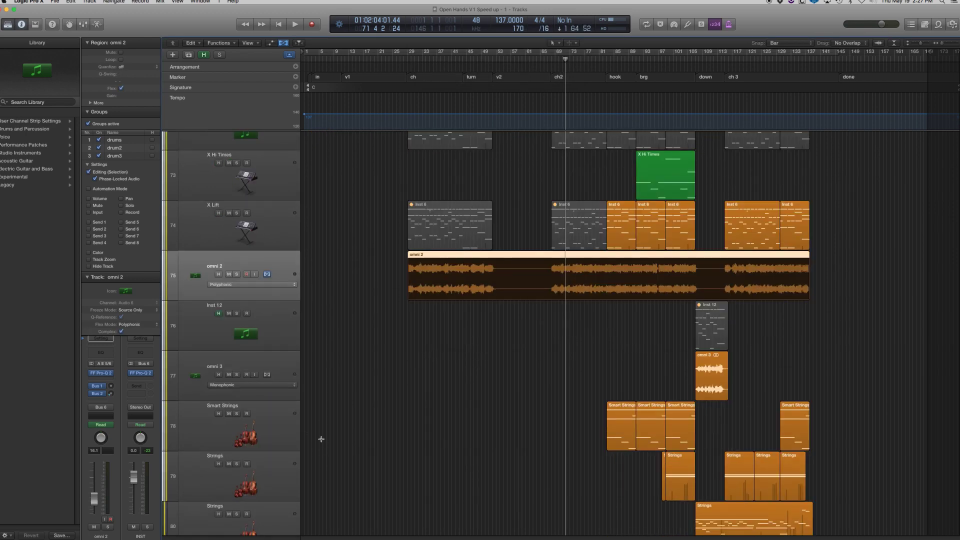
left_click(246, 358)
left_click(235, 385)
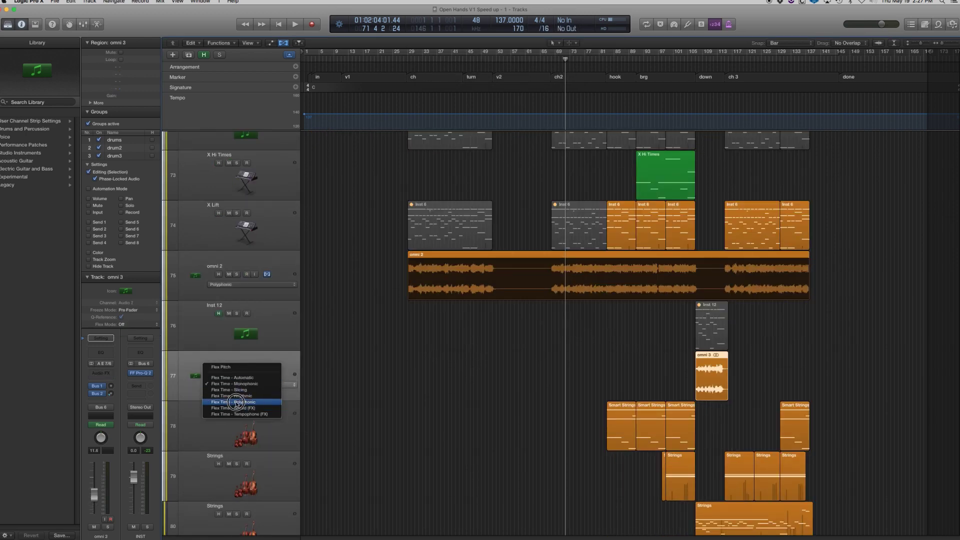
left_click(236, 401)
Step: Set the flex mode of the MV 1_01 vocal track to Polyphonic
scroll(429, 358, "down", 10)
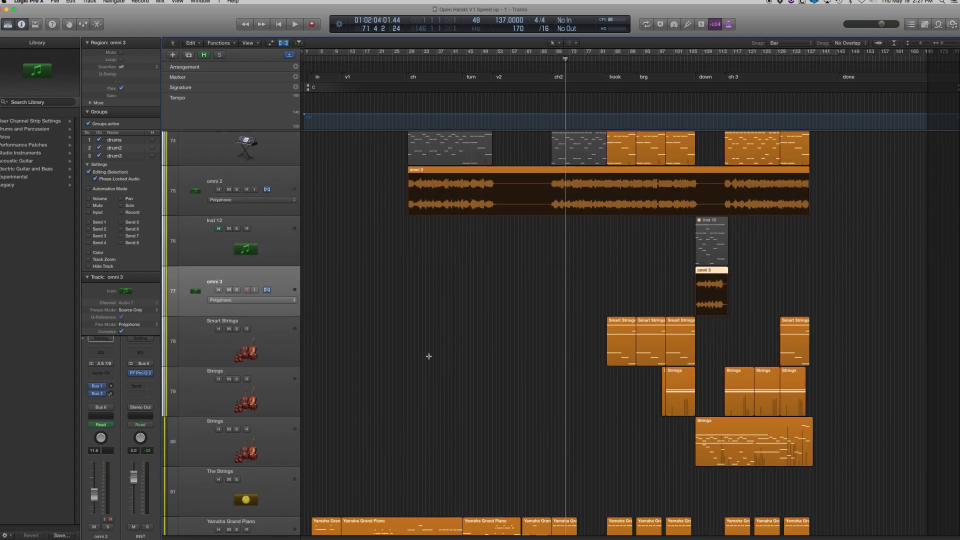
left_click(285, 421)
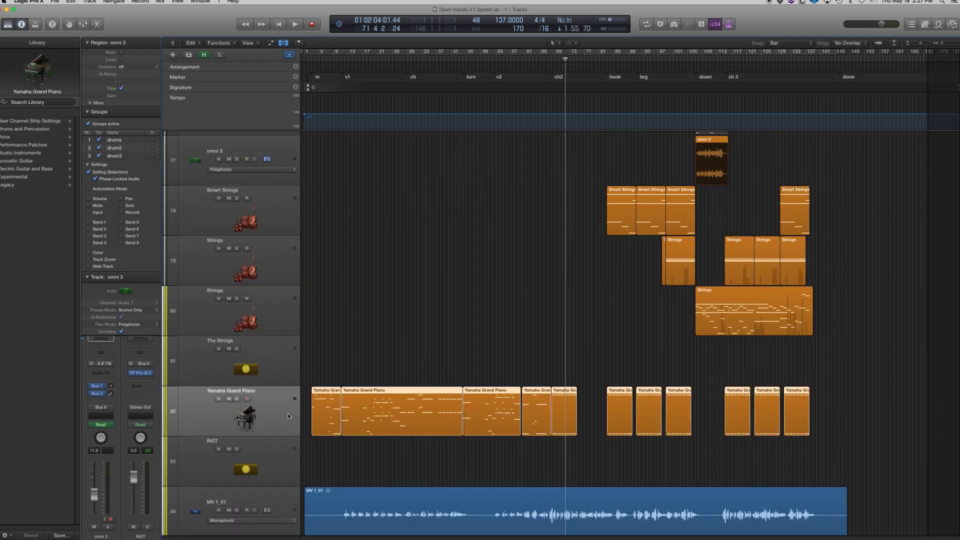
scroll(287, 413, "down", 9)
left_click(277, 324)
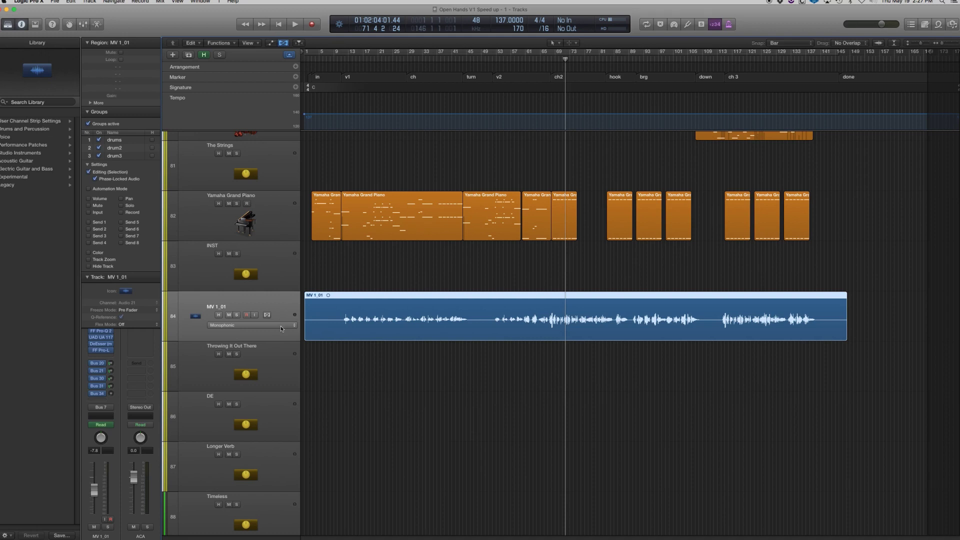
left_click(280, 325)
left_click(270, 347)
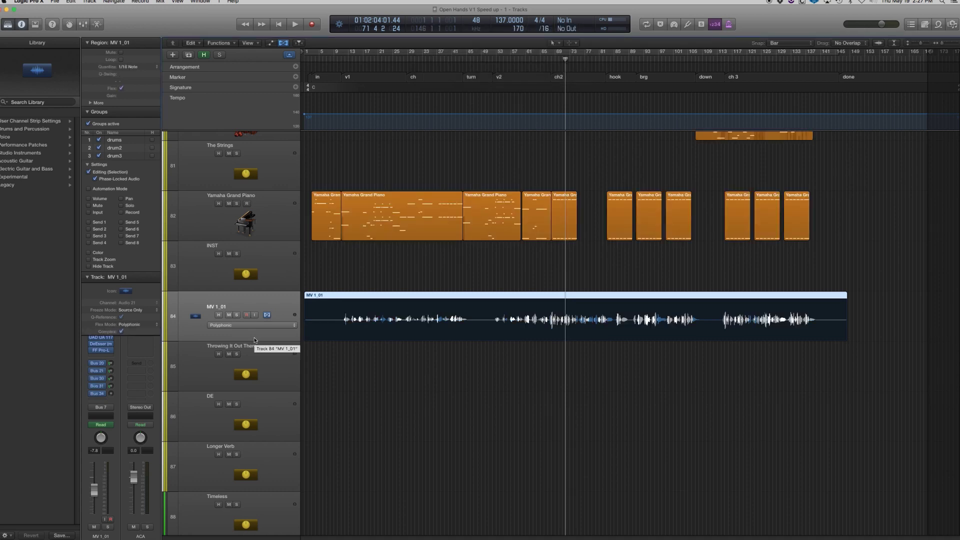
Step: Set the flex mode of the MV 2_01, Vox Dbl_01, Vox Dbl_01 L and Vox Dbl_01 R tracks to Polyphonic
scroll(393, 273, "down", 8)
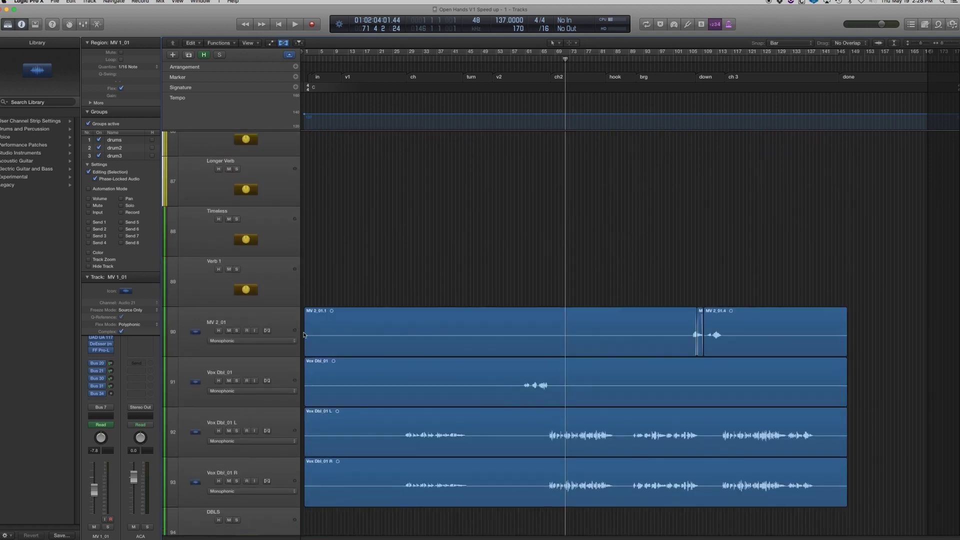
left_click(298, 342)
scroll(283, 470, "down", 1)
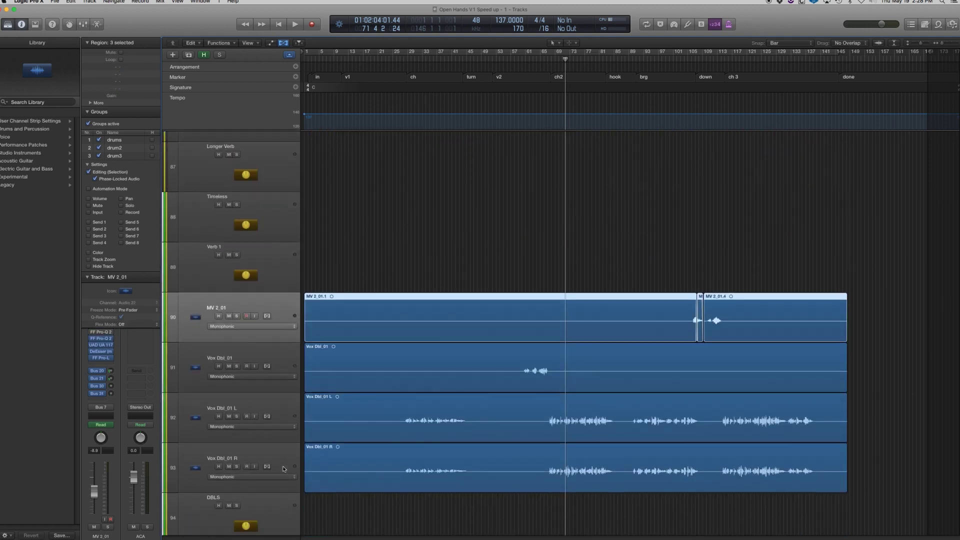
left_click(284, 462, "shift")
left_click(268, 327)
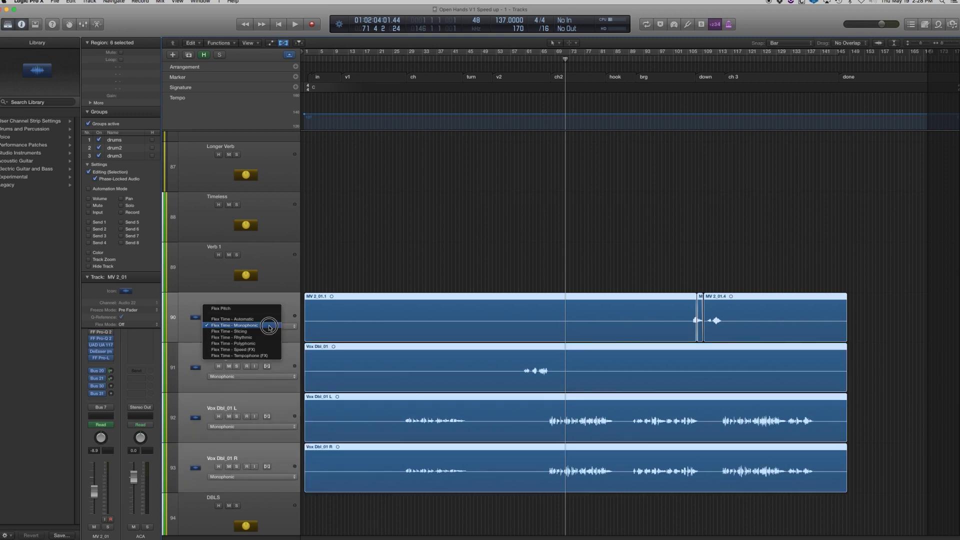
key("Escape")
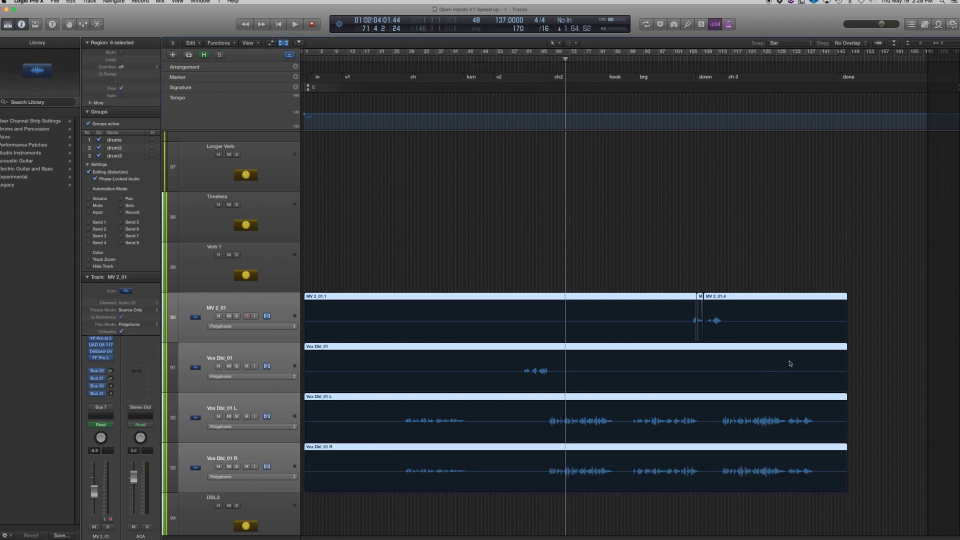
left_click(865, 349)
Step: Set the flex mode of the Hi Harm 1_01 and Hi Harm 2_01 tracks to Polyphonic
scroll(810, 425, "down", 8)
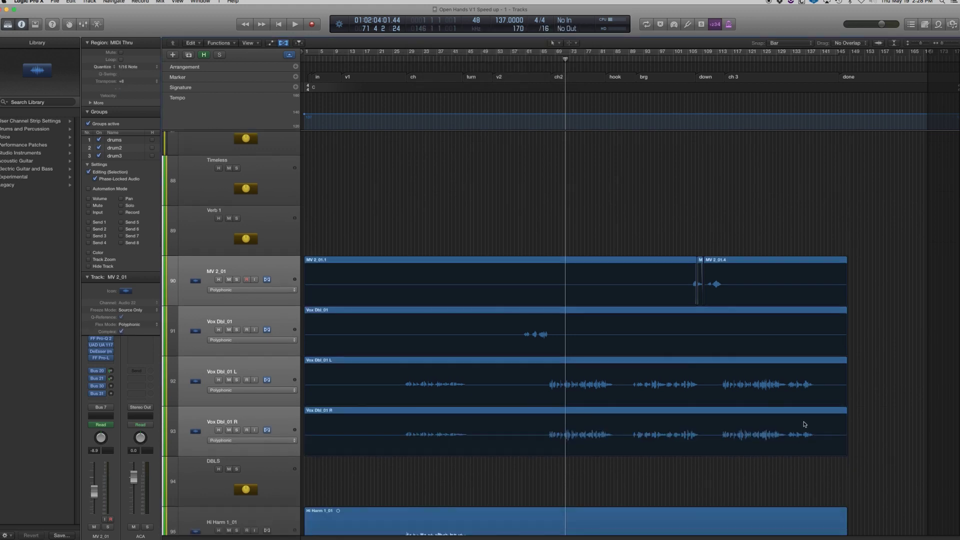
left_click(252, 354)
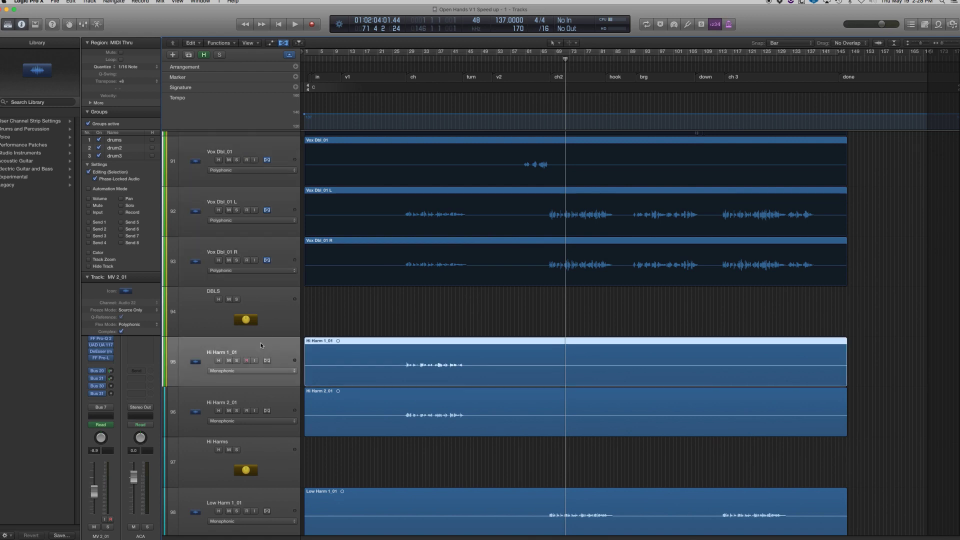
left_click(285, 399, "shift")
left_click(291, 371)
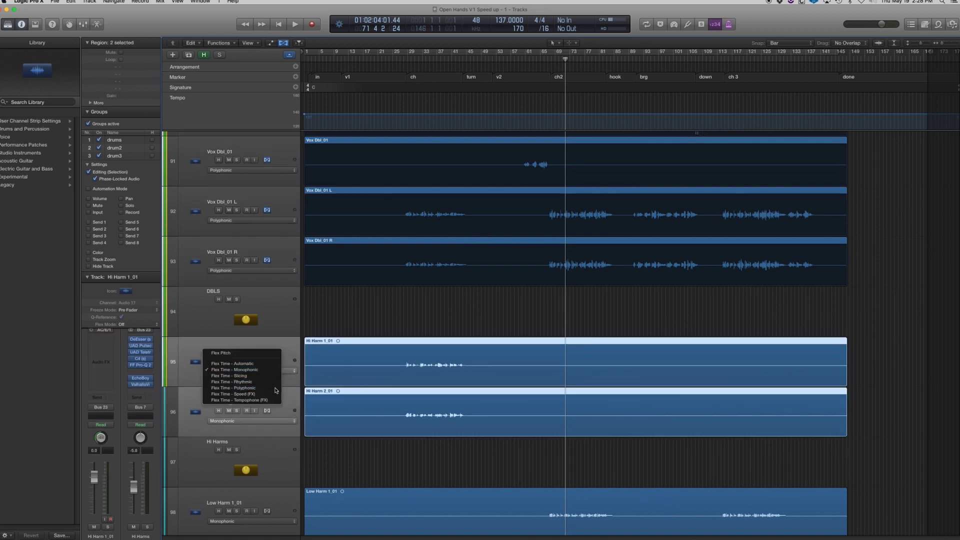
left_click(545, 411)
key("super+j")
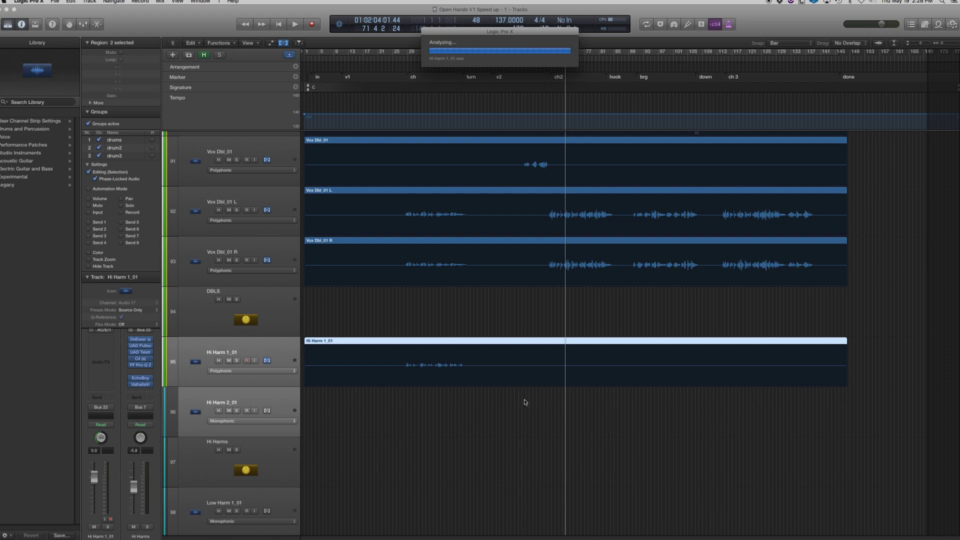
Step: Set the flex mode of the Low Harm 1_01 and Low Harm 2_01 tracks to Polyphonic
scroll(525, 402, "down", 10)
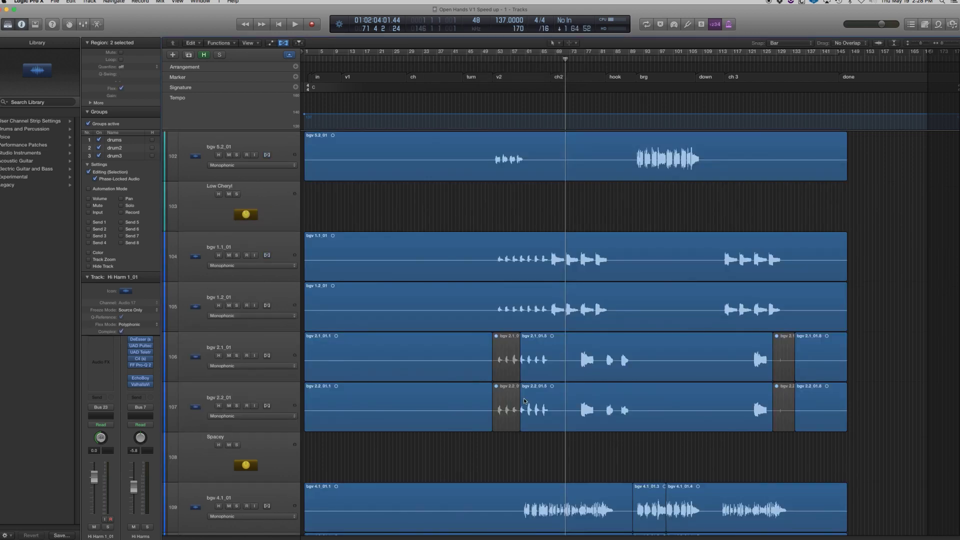
scroll(483, 392, "up", 7)
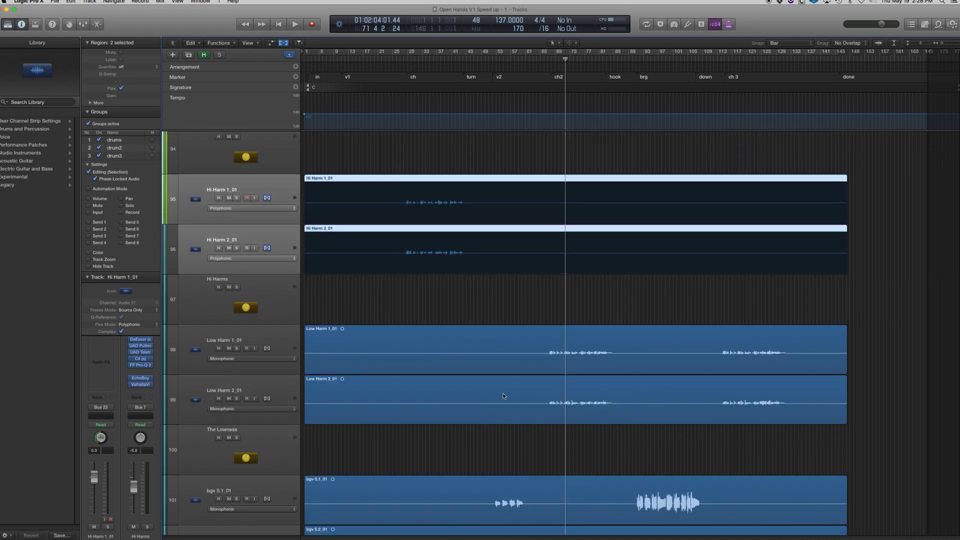
left_click(290, 345)
left_click(288, 395, "shift")
left_click(274, 359)
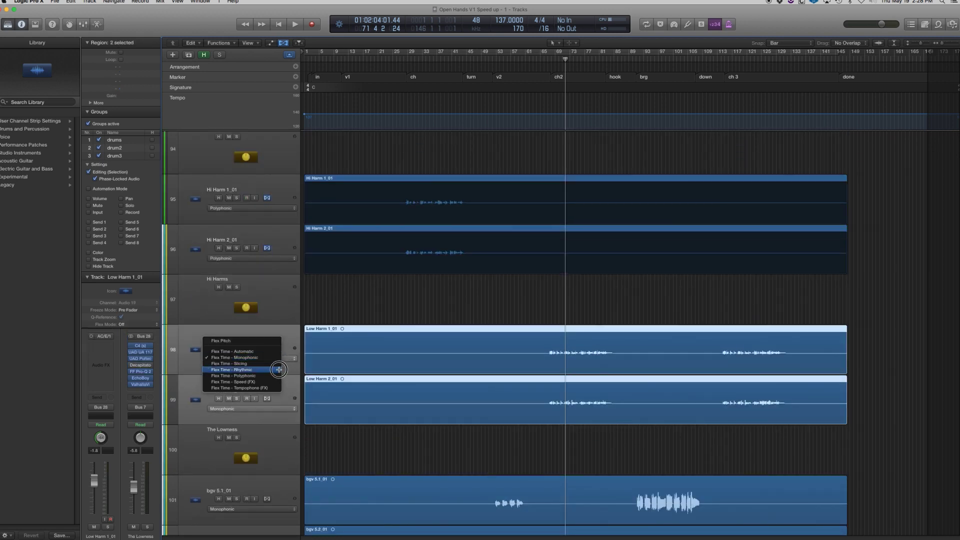
left_click(318, 421)
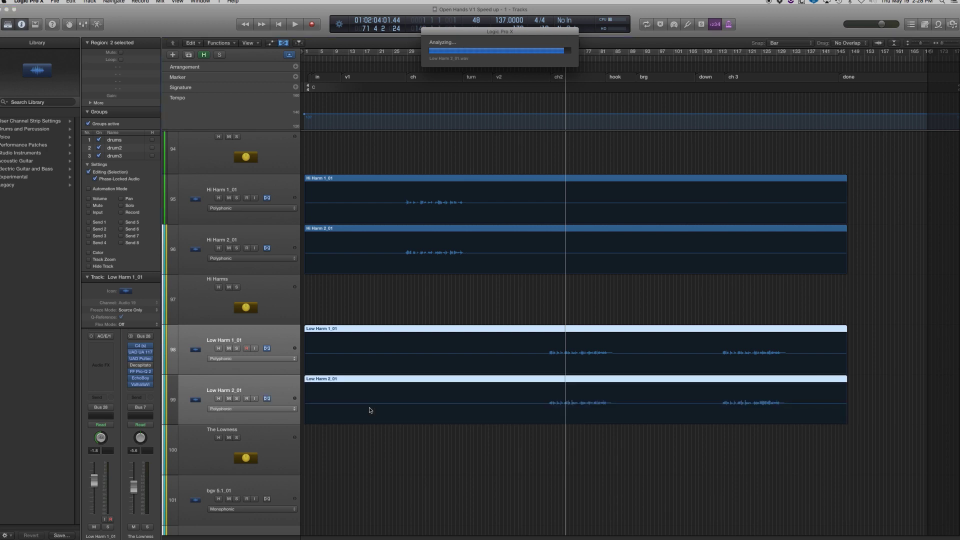
Step: Set the flex mode of the bgv 5.1_01 and bgv 5.2_01 tracks to Polyphonic
scroll(369, 410, "down", 4)
left_click(288, 417)
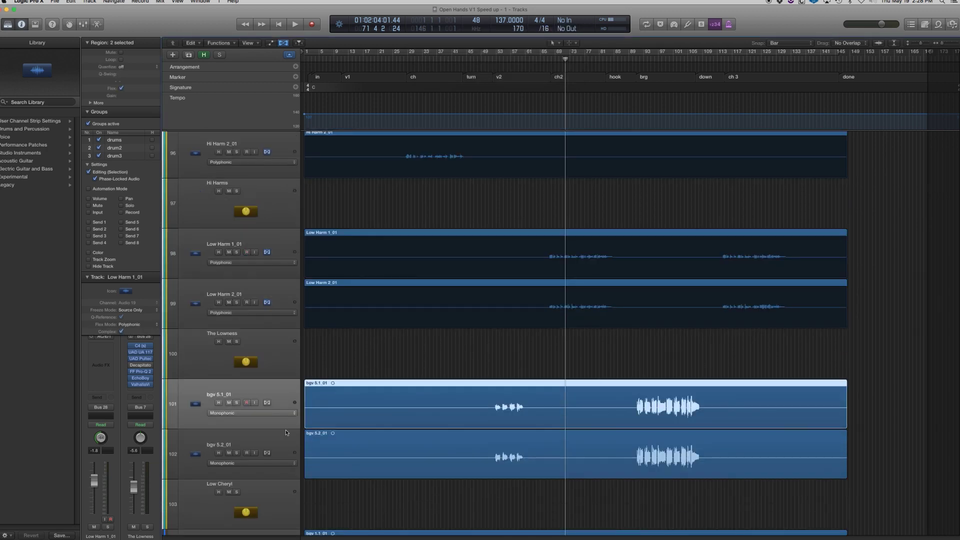
left_click(286, 447, "shift")
left_click(287, 414)
left_click(271, 431)
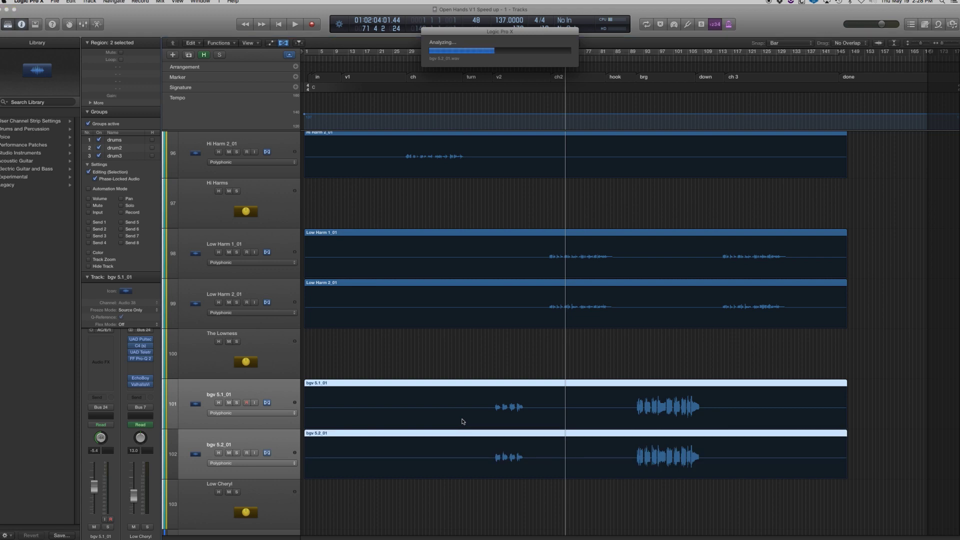
Step: Delete the muted gray regions on the bgv 2.1_01 and bgv 2.2_01 tracks, near verse 2 and in chorus 3
scroll(460, 420, "down", 5)
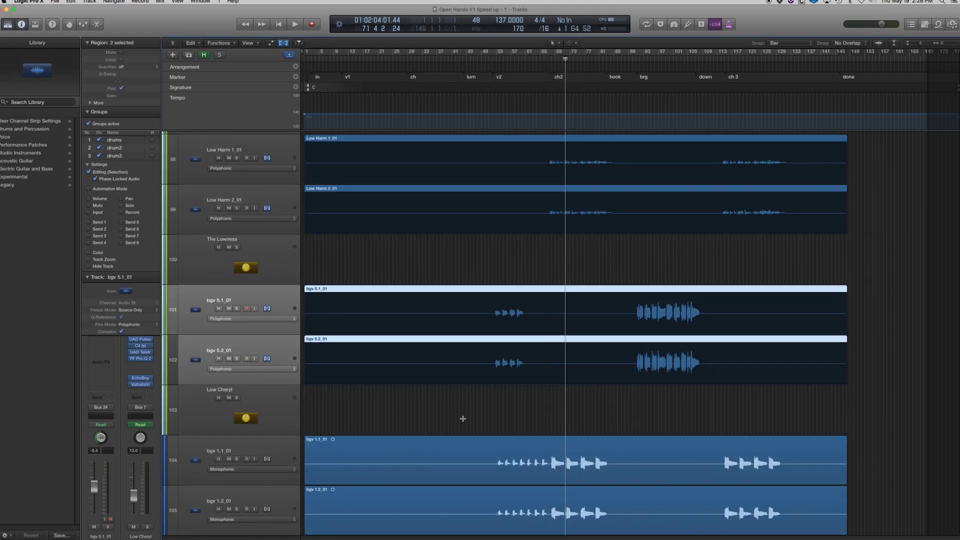
left_click(287, 362)
scroll(557, 415, "down", 3)
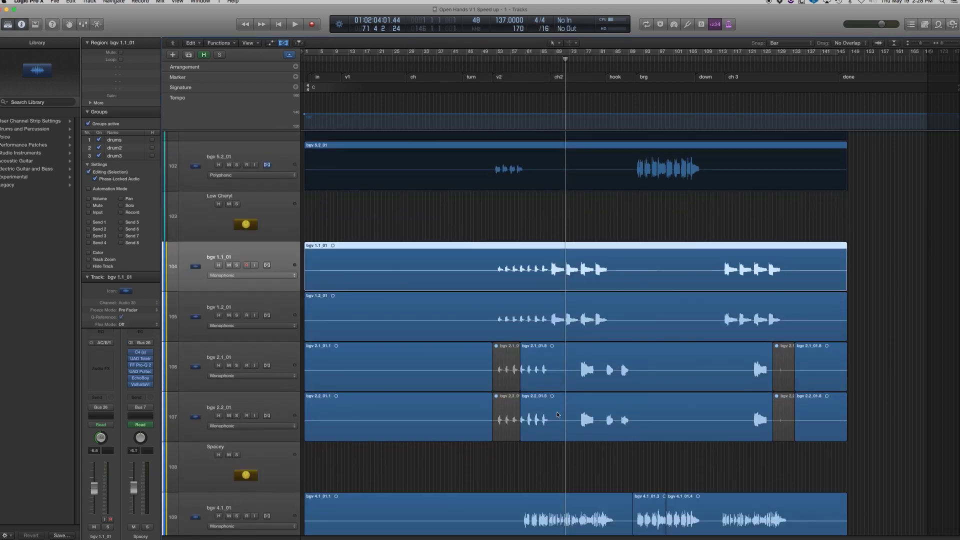
left_click(520, 454)
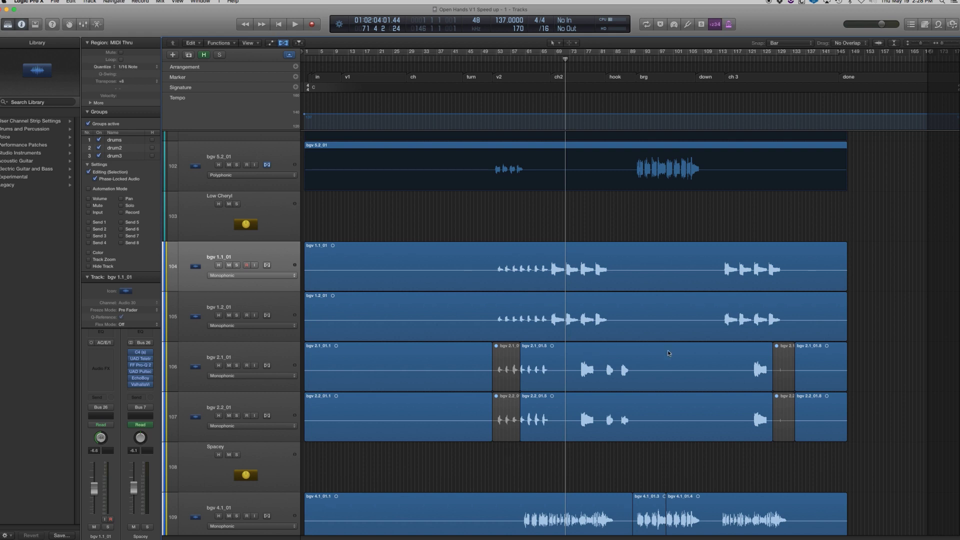
left_click_drag(790, 438, 766, 352)
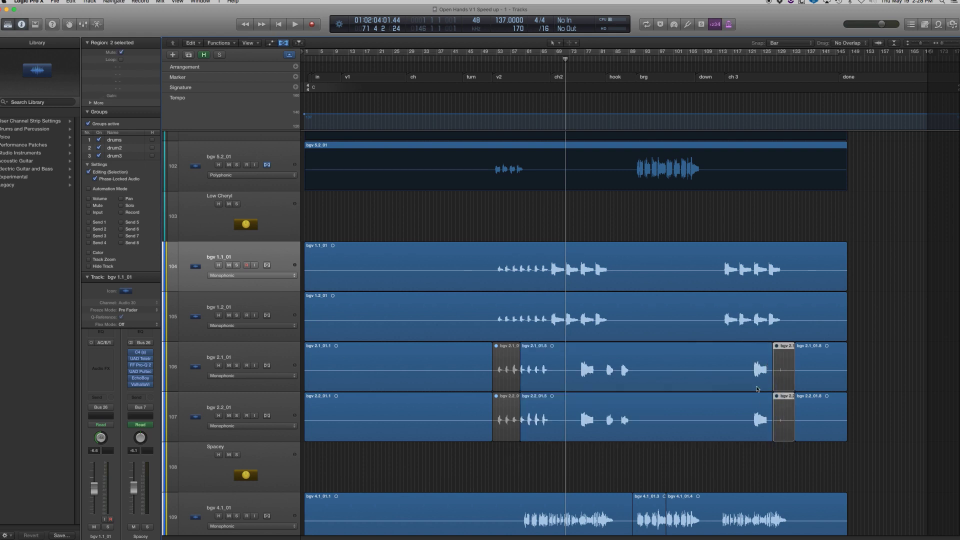
key("Delete")
left_click_drag(515, 445, 505, 372)
key("Delete")
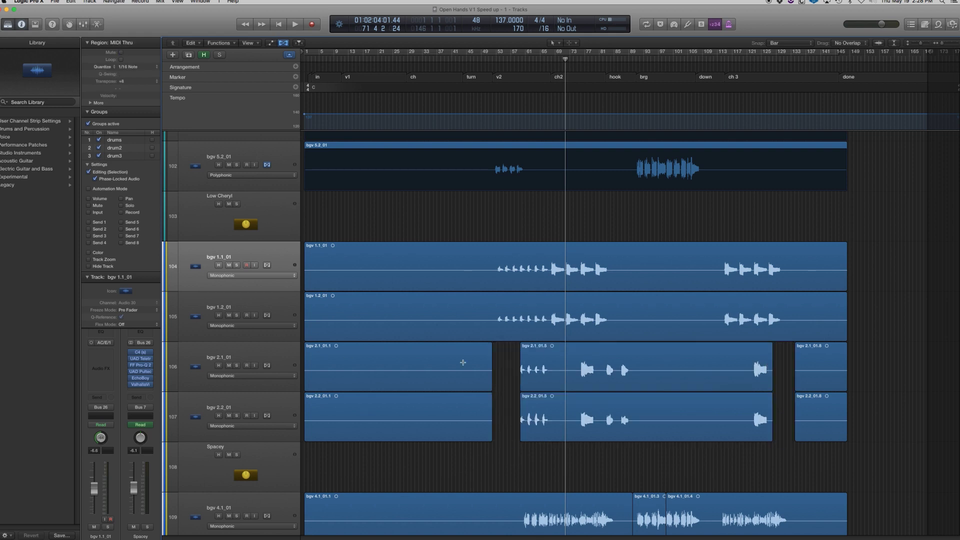
Step: Set the flex mode of the four tracks from bgv 1.1_01 through bgv 2.2_01 to Polyphonic
left_click(275, 413, "shift")
left_click(265, 275)
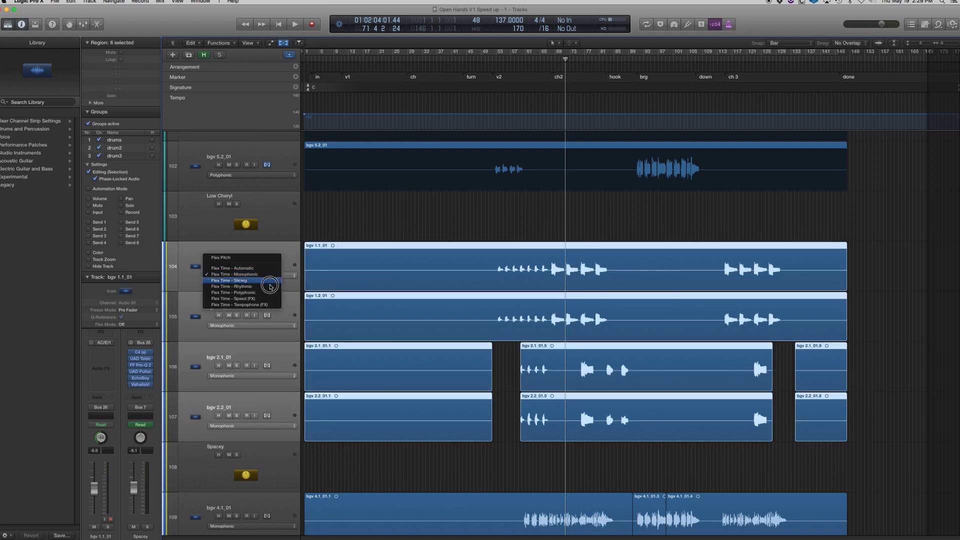
left_click(265, 294)
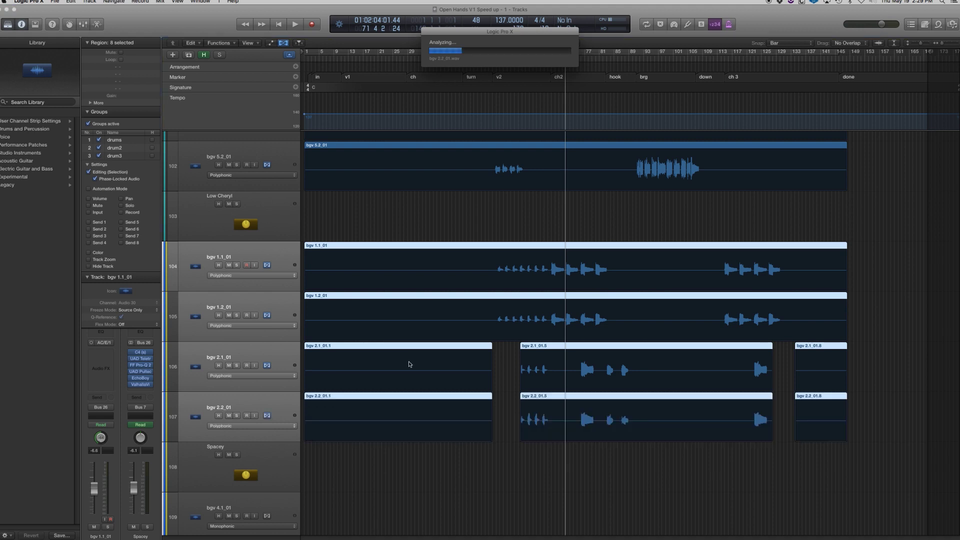
Step: Set the flex mode of the bgv 4.1_01, bgv 4.2_01 and both bgv 7.1_01 tracks to Polyphonic
scroll(409, 362, "down", 8)
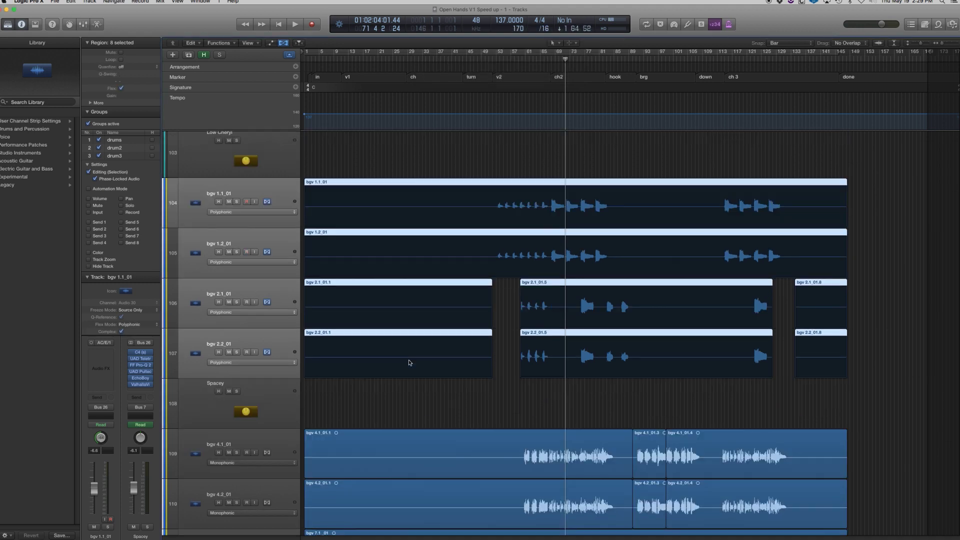
left_click(292, 311)
left_click(295, 450, "shift")
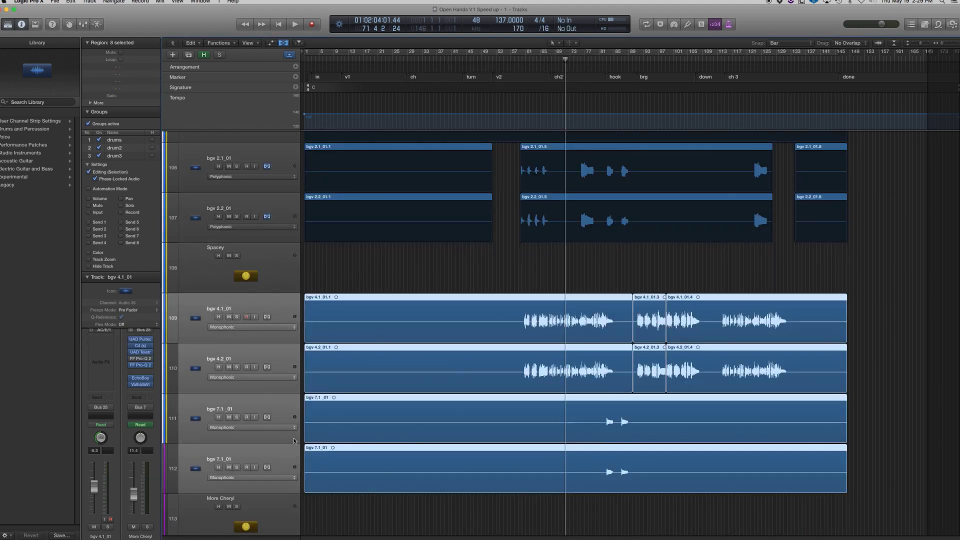
left_click(275, 328)
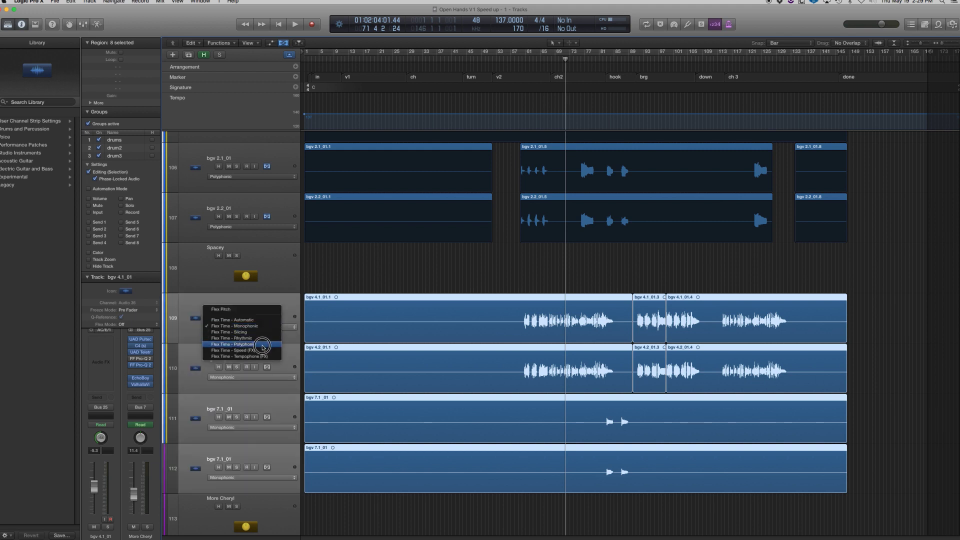
left_click(534, 306)
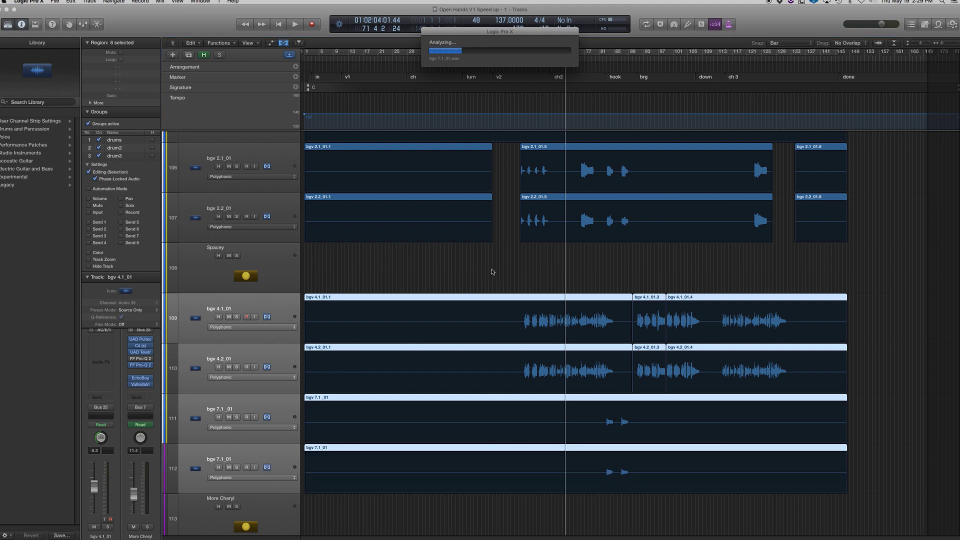
Step: Set the flex mode of the bgv 6.1_01, bgv 6.2_01, bgv 3.1_01 and bgv 3.2_01 tracks to Polyphonic
scroll(491, 271, "down", 5)
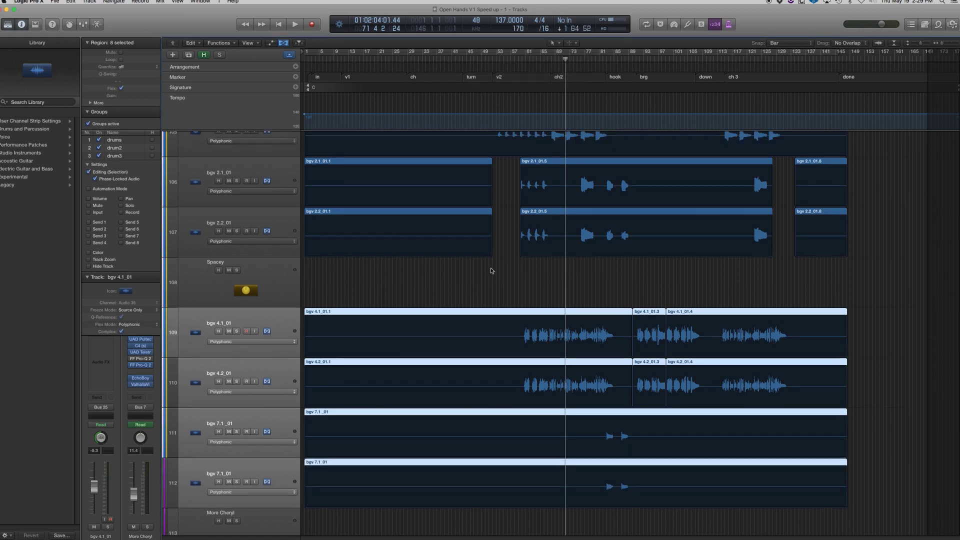
left_click(293, 326)
scroll(300, 365, "down", 2)
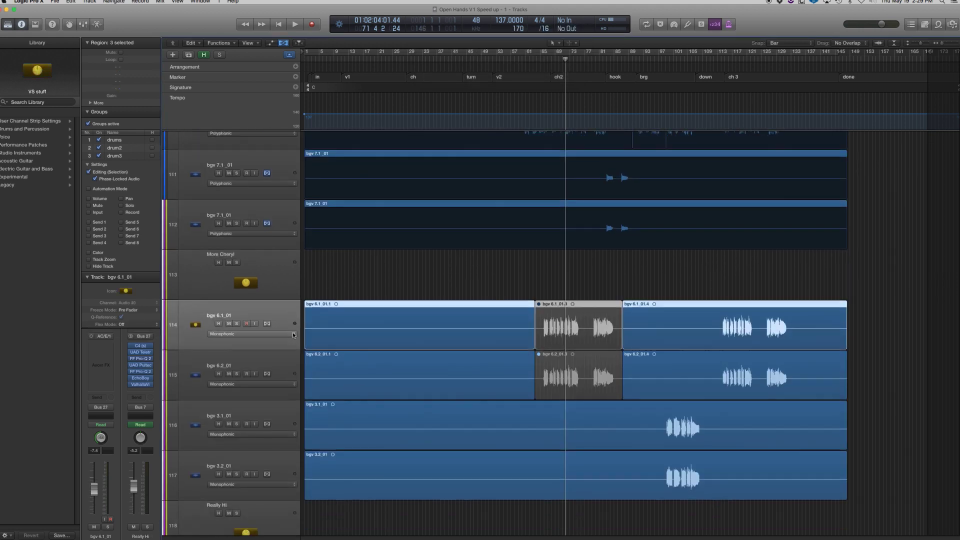
left_click(295, 413, "shift")
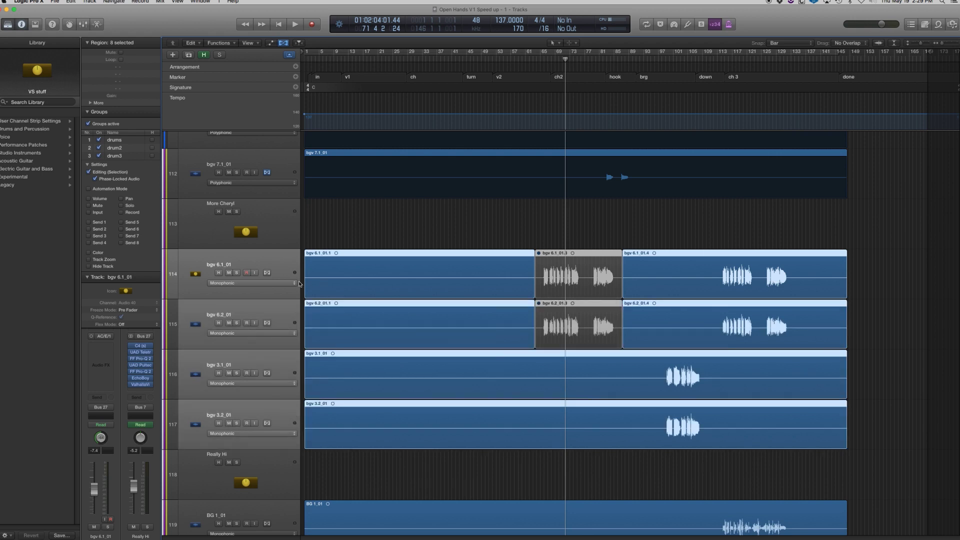
left_click(295, 283)
left_click(274, 303)
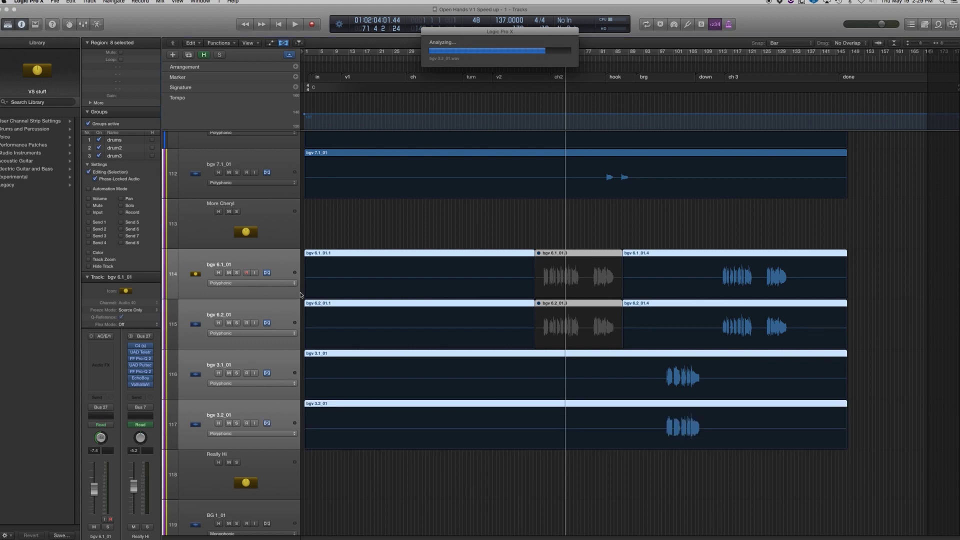
Step: Set the flex mode of the four tracks BG 1_01 through BG 4_01 to Polyphonic
left_click(288, 266)
scroll(283, 300, "down", 4)
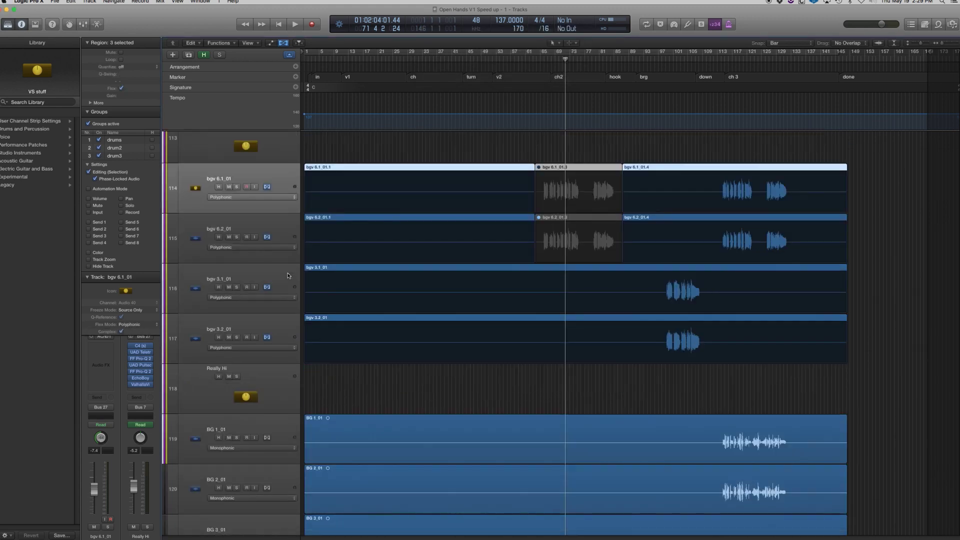
scroll(277, 363, "down", 9)
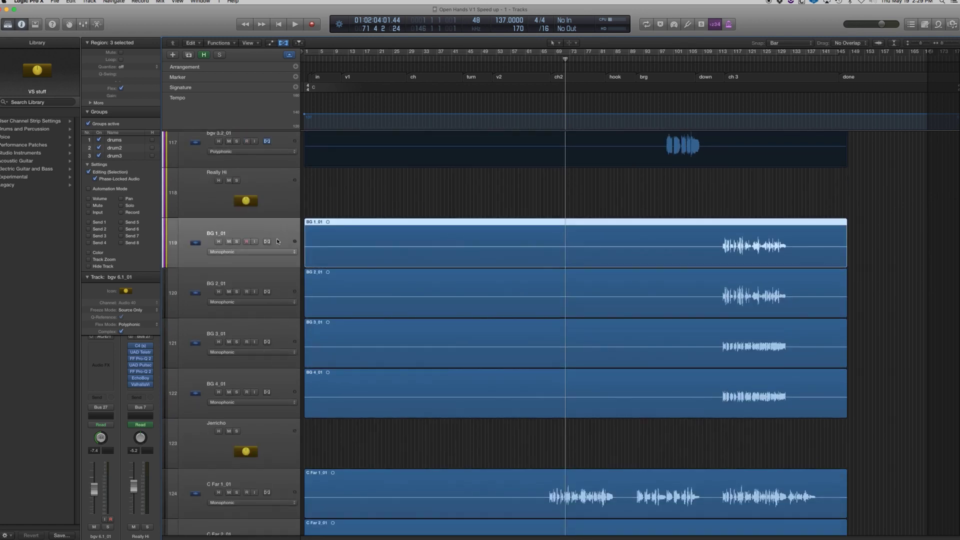
left_click(277, 238)
left_click(281, 381, "shift")
left_click(250, 252)
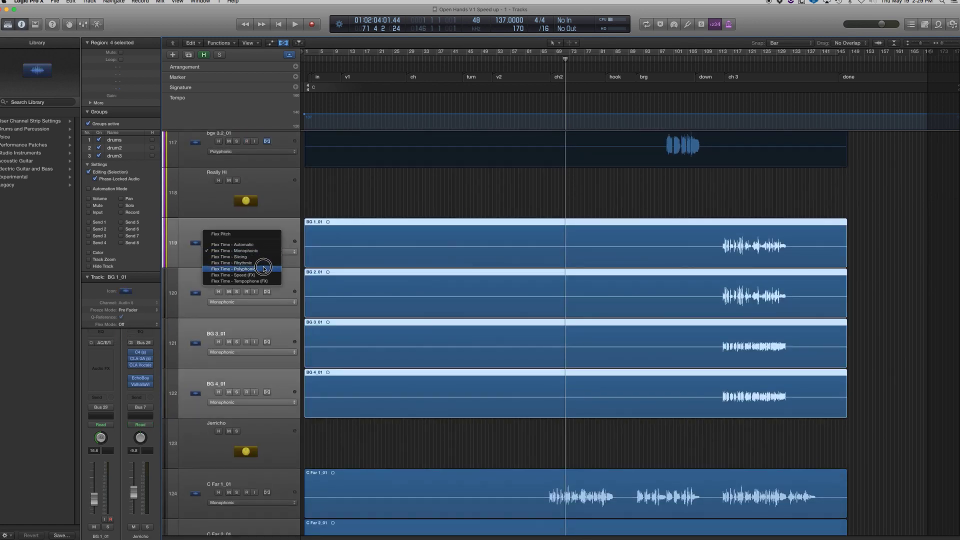
left_click(261, 272)
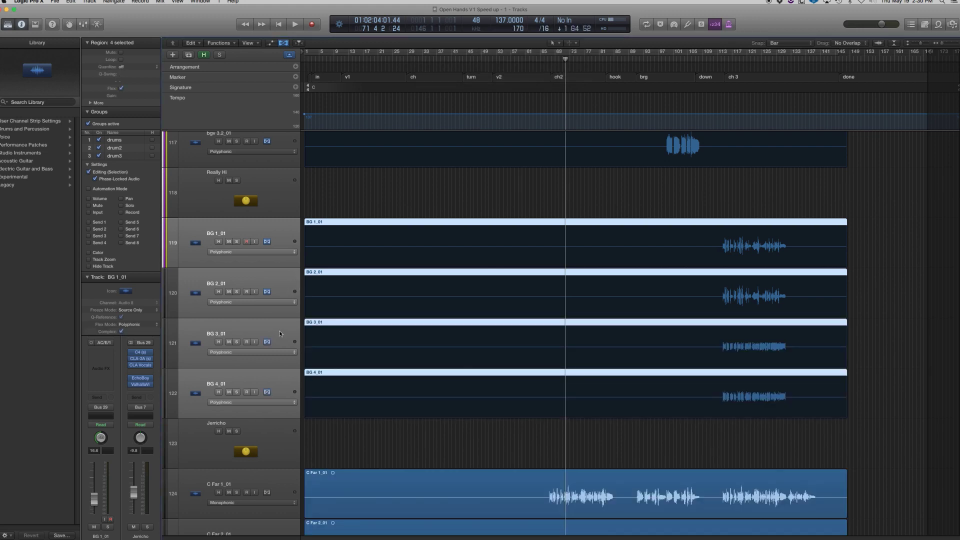
Step: Set the flex mode of the four tracks C Far 1_01 through C Far 4_01 to Polyphonic
scroll(280, 333, "down", 5)
left_click(290, 317)
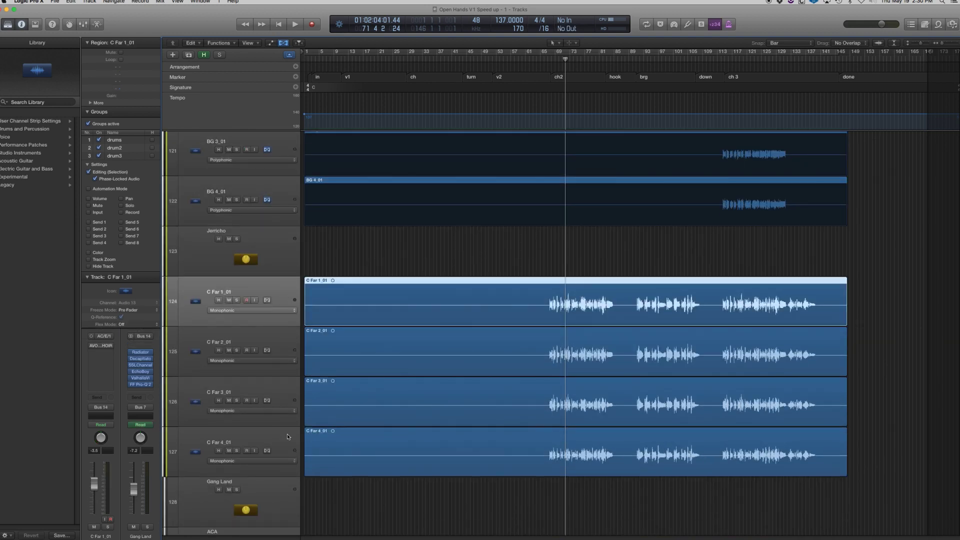
left_click(288, 437, "shift")
left_click(272, 311)
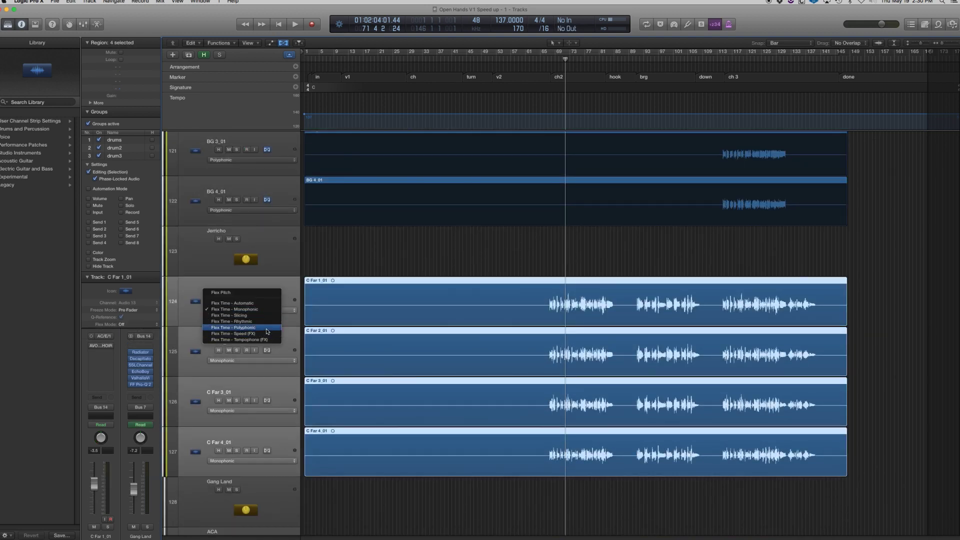
left_click(267, 328)
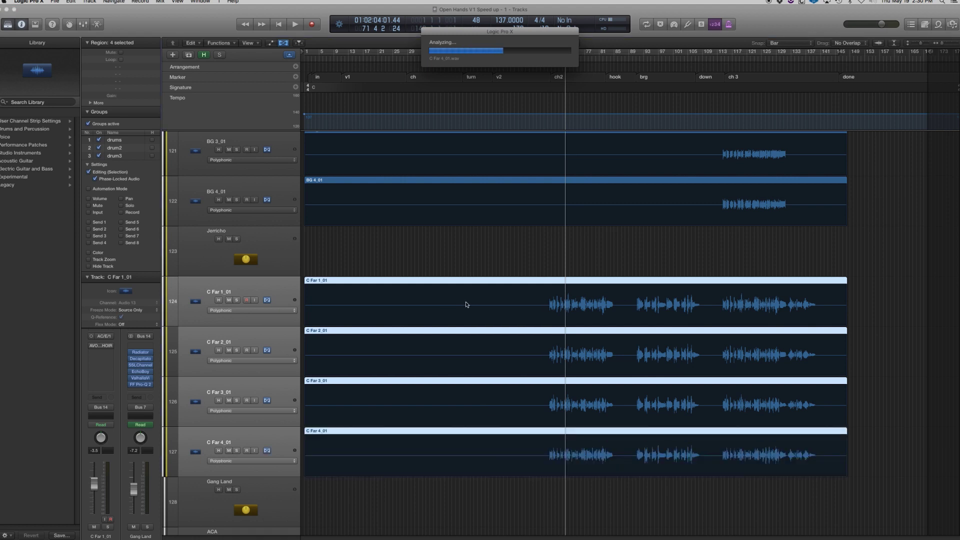
Step: Look through the whole track list to check the flex modes of the audio tracks
scroll(465, 302, "down", 3)
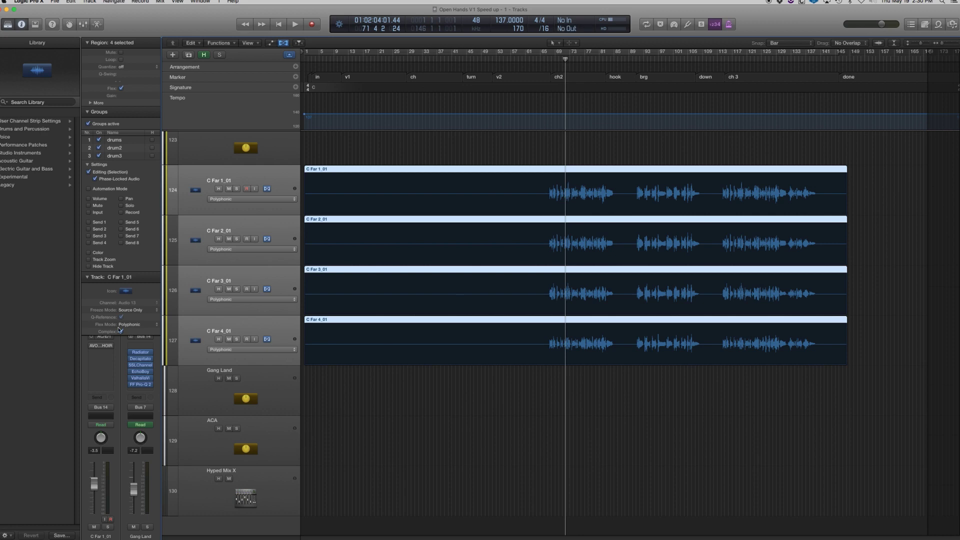
scroll(381, 374, "up", 20)
scroll(381, 374, "down", 10)
scroll(381, 374, "down", 3)
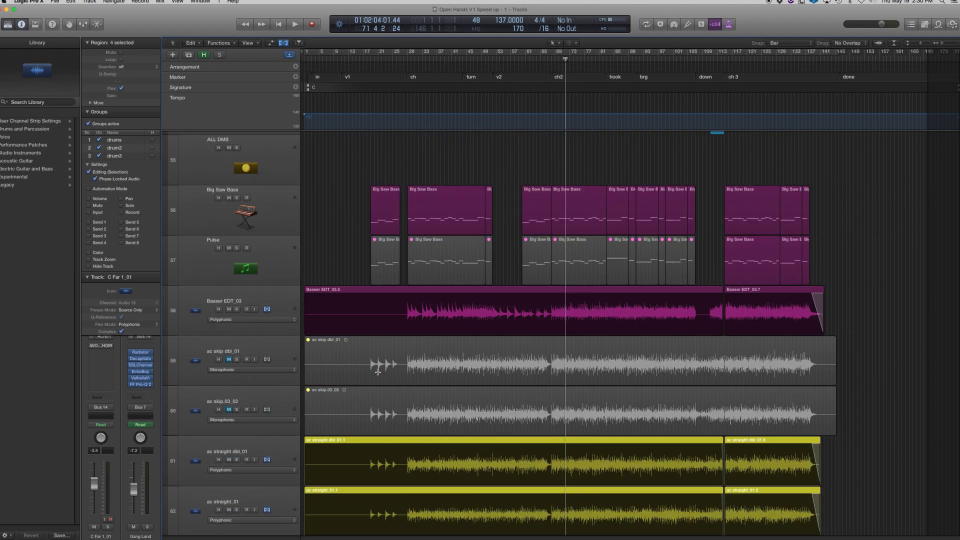
scroll(378, 372, "down", 3)
scroll(377, 374, "down", 10)
scroll(376, 374, "up", 20)
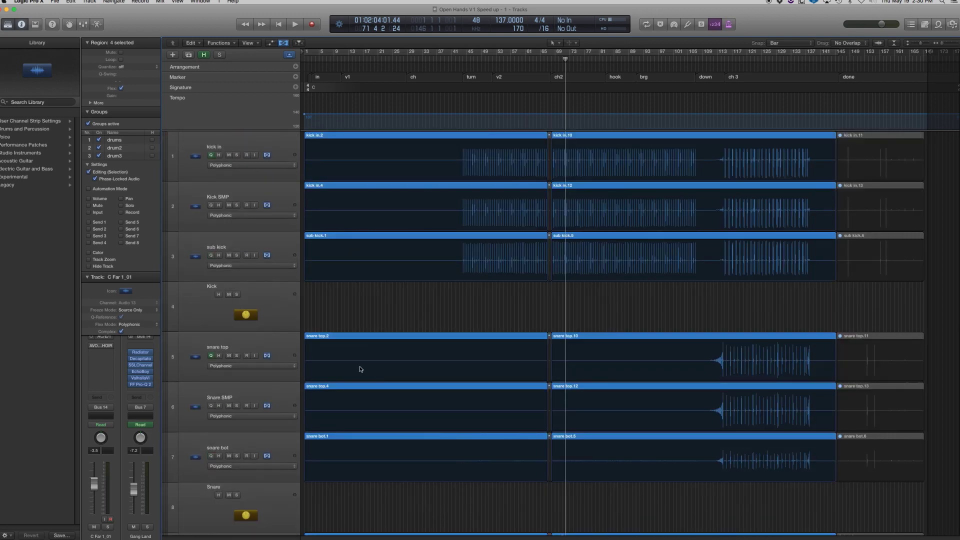
Step: Zoom in on the drum tracks around the turn marker and place the playhead at bar 44
left_click(463, 64)
key("z")
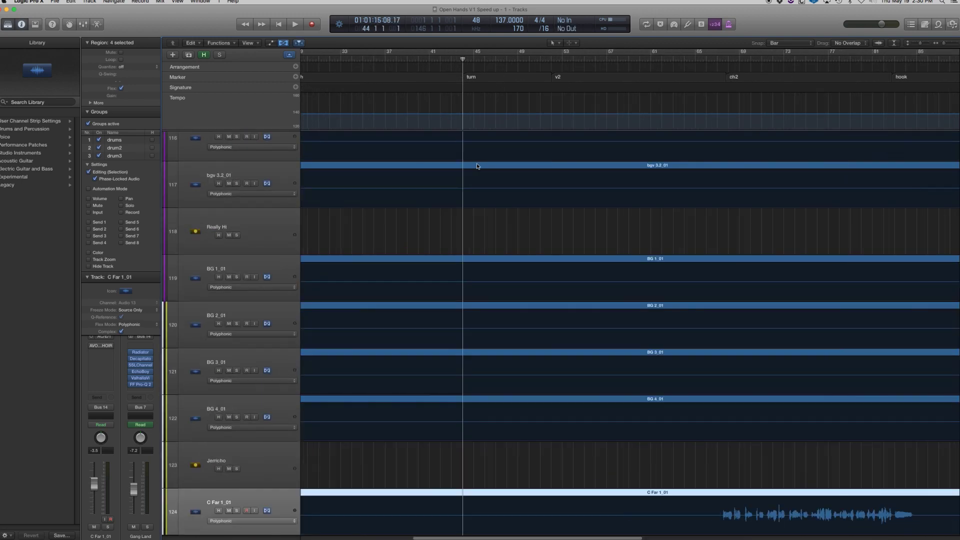
scroll(477, 166, "up", 20)
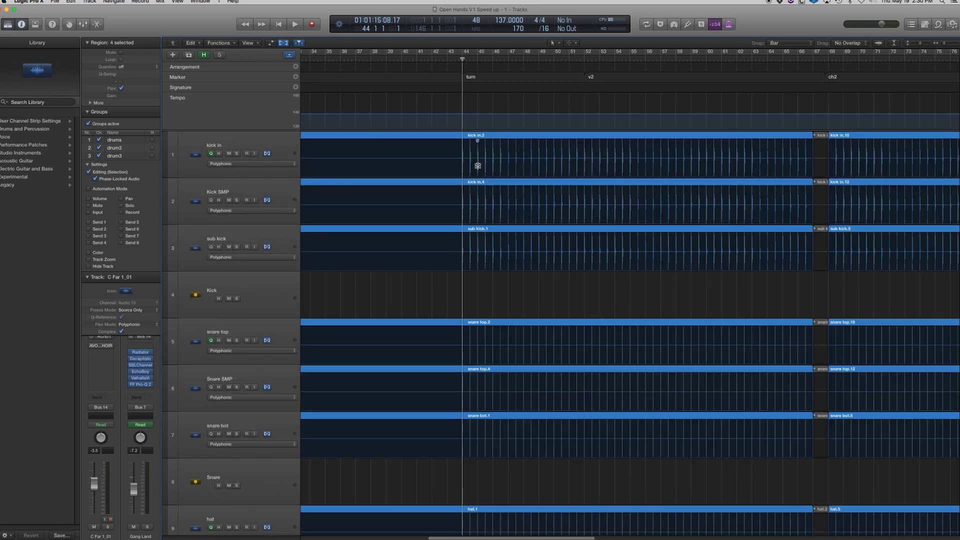
key("z")
left_click(289, 347)
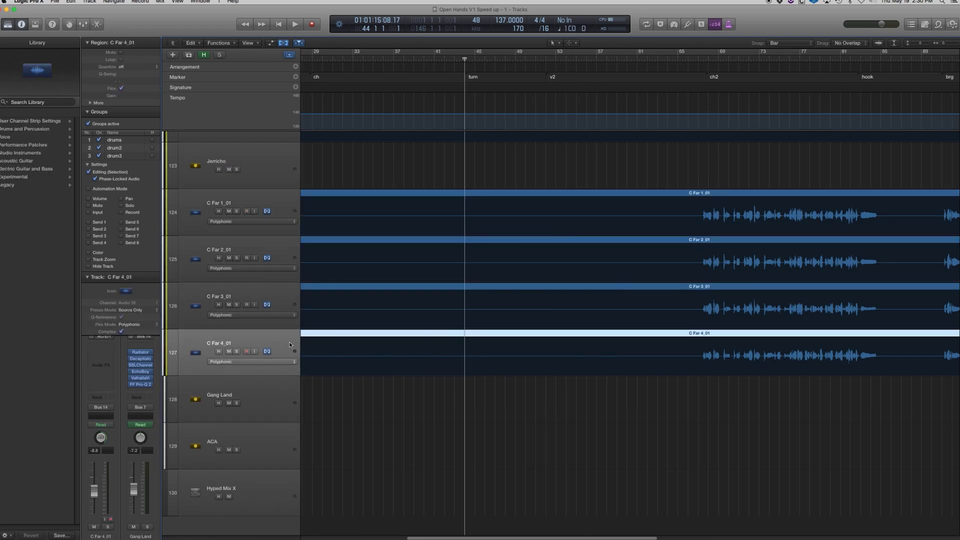
left_click(229, 450)
left_click(546, 58)
scroll(477, 93, "up", 20)
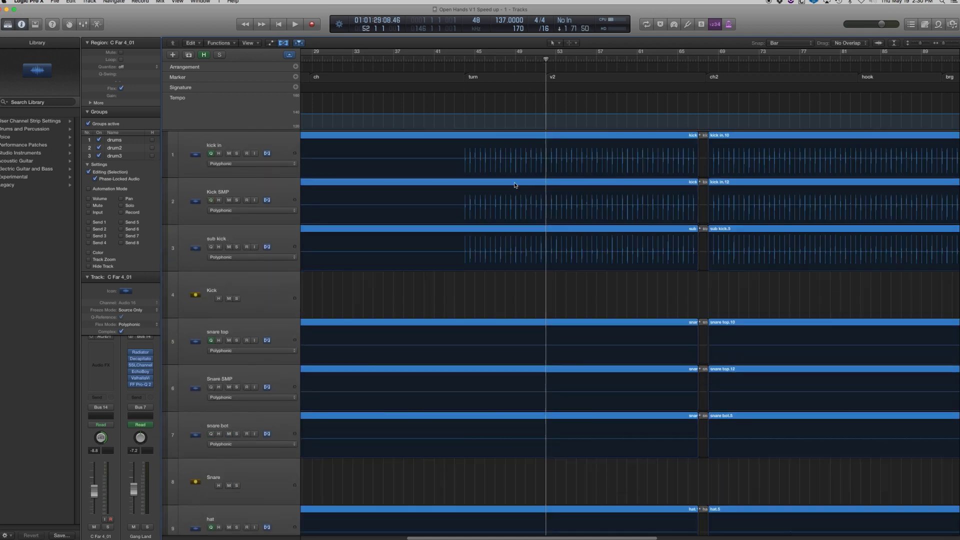
left_click(466, 58)
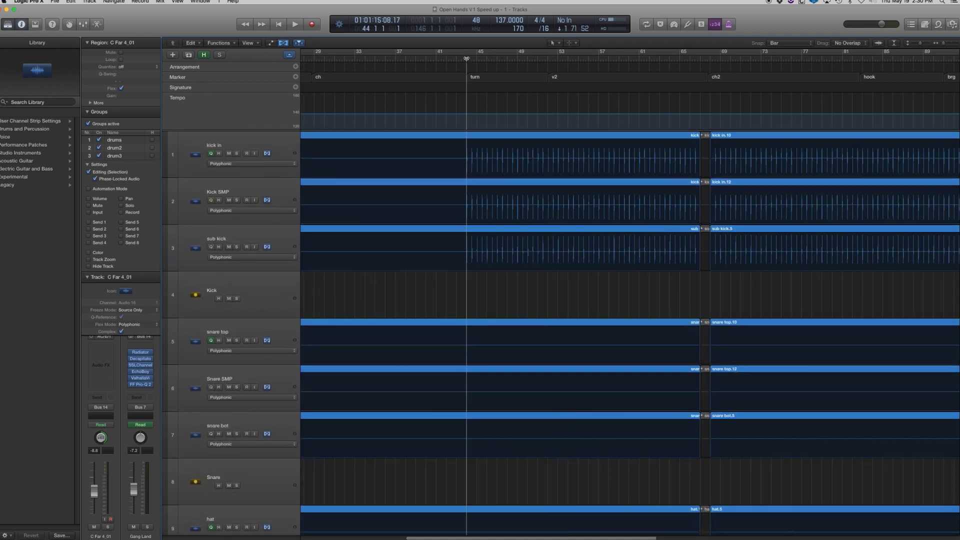
Step: Play the song twice from the turn marker at the original tempo and return the playhead to bar 44
key("space")
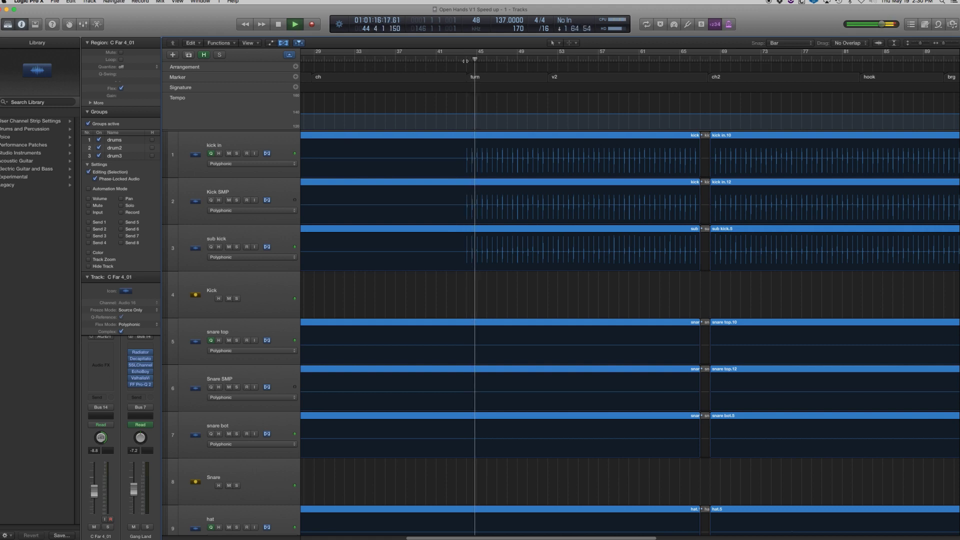
key("Return")
left_click(467, 58)
key("space")
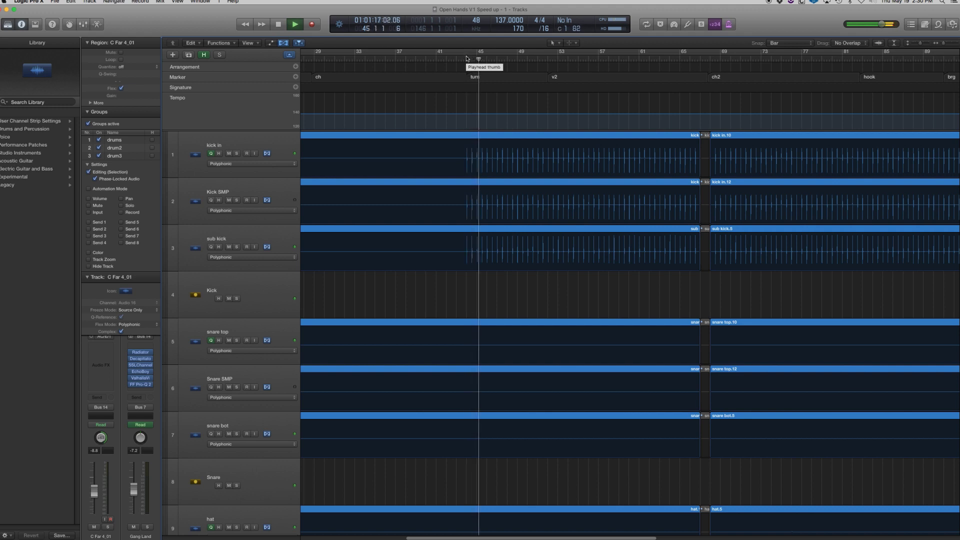
key("Return")
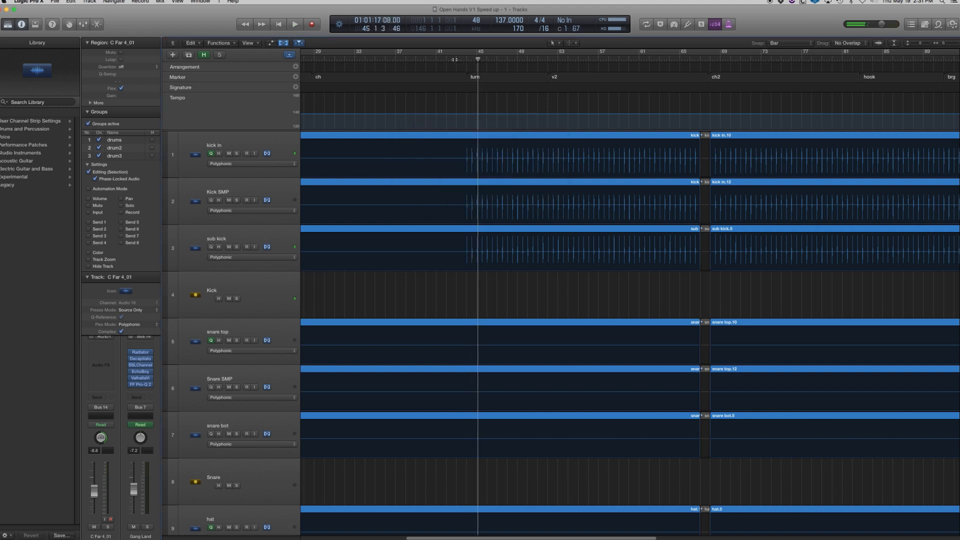
left_click(463, 59)
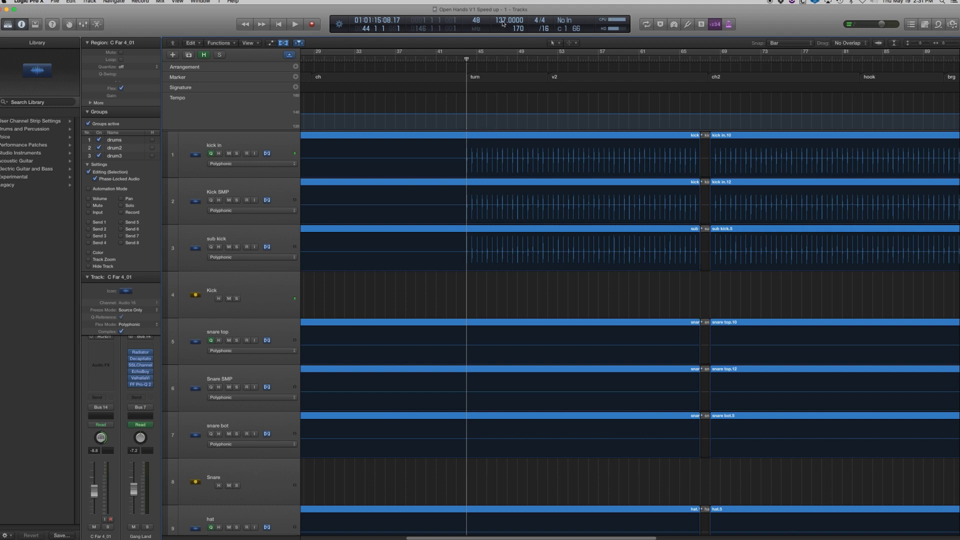
Step: Set the project tempo to 147 BPM
scroll(534, 123, "down", 3)
scroll(534, 123, "up", 3)
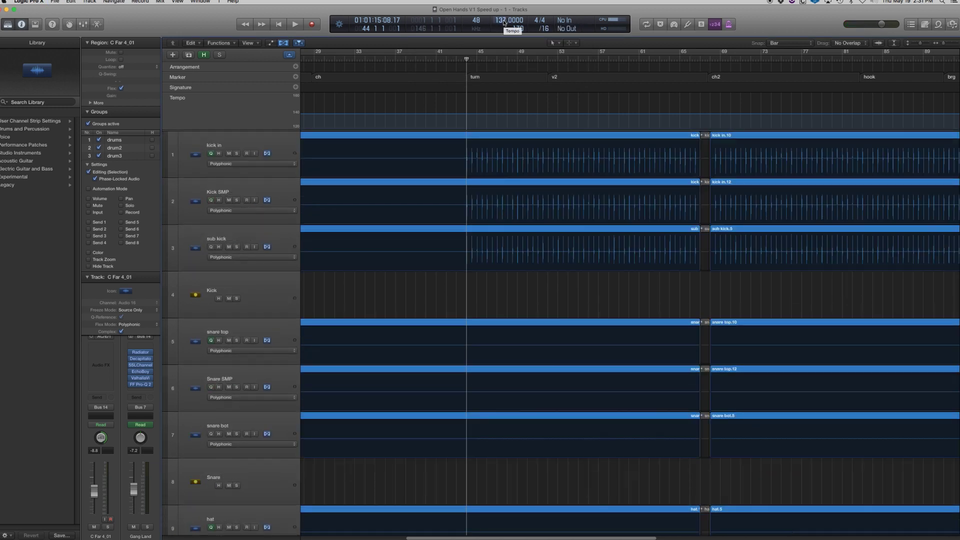
scroll(497, 176, "down", 20)
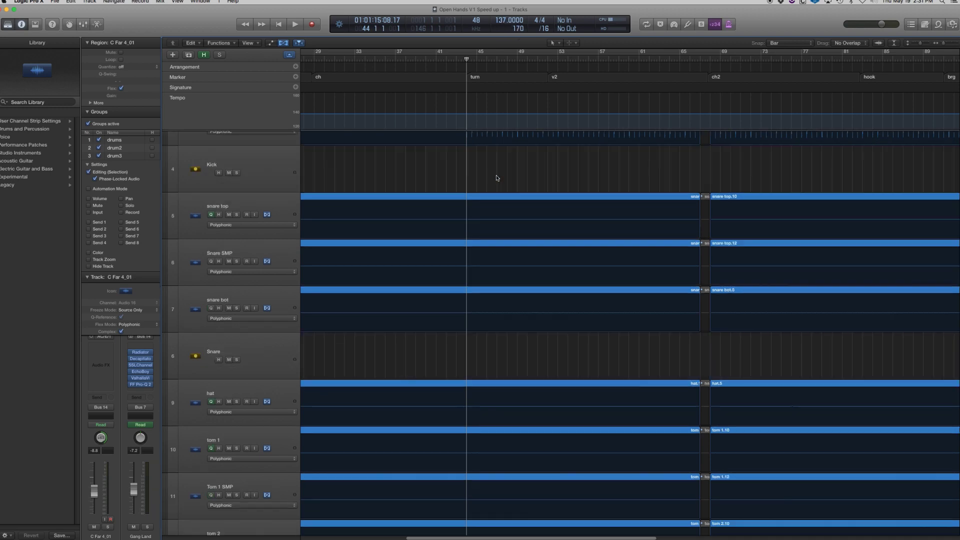
scroll(501, 176, "up", 20)
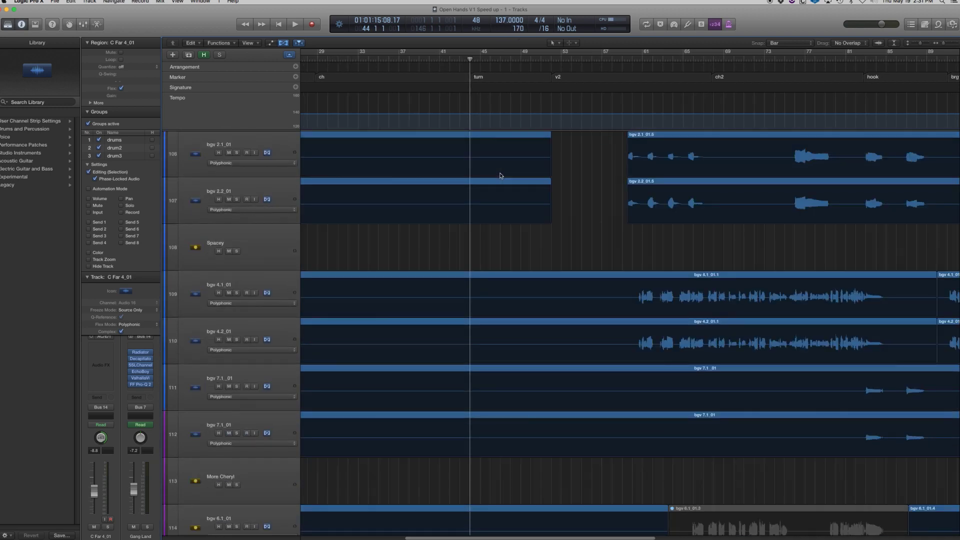
scroll(501, 175, "up", 2)
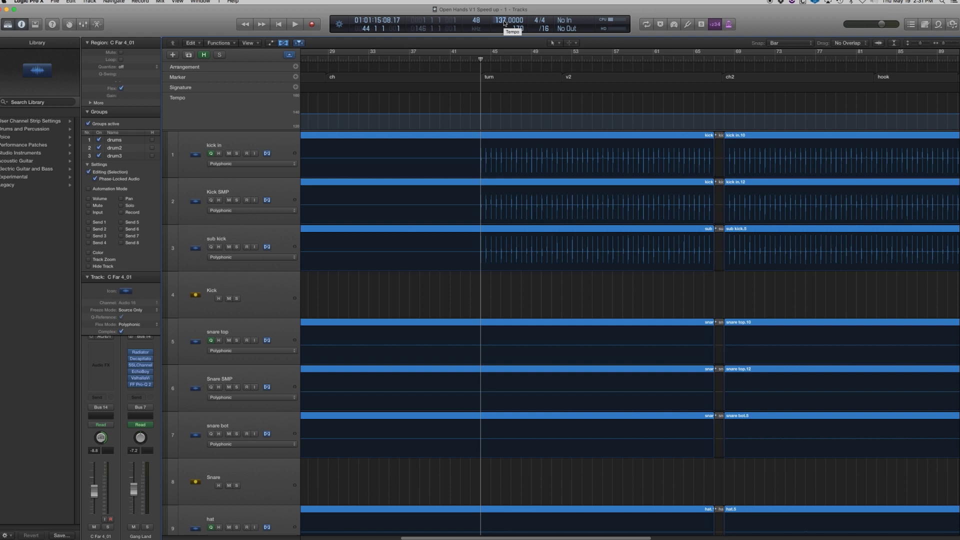
left_click_drag(505, 23, 506, 6)
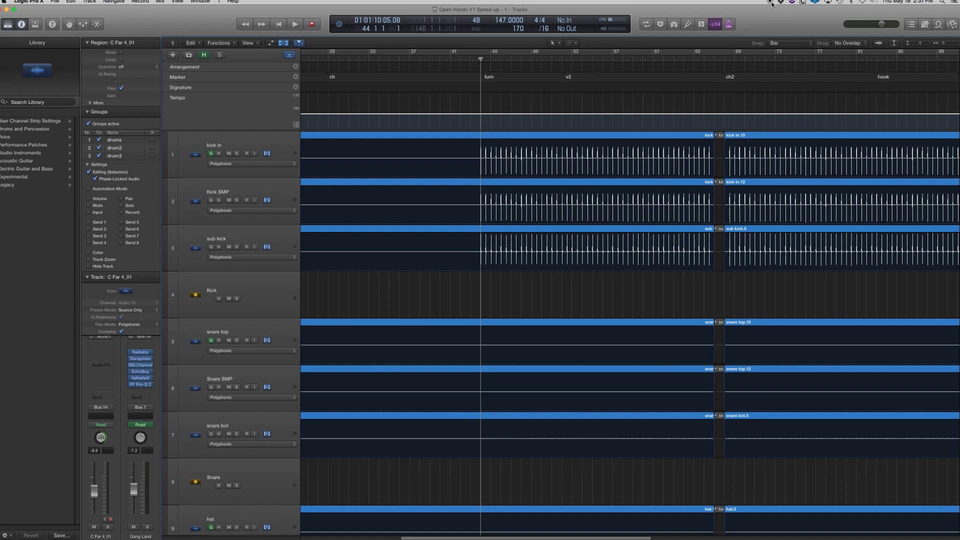
scroll(543, 191, "down", 5)
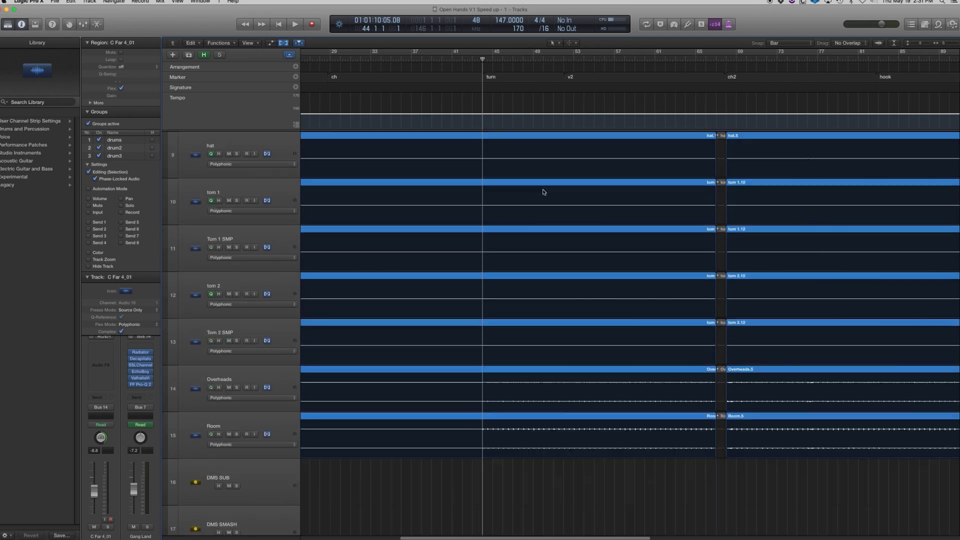
scroll(544, 191, "up", 5)
scroll(543, 191, "left", 1)
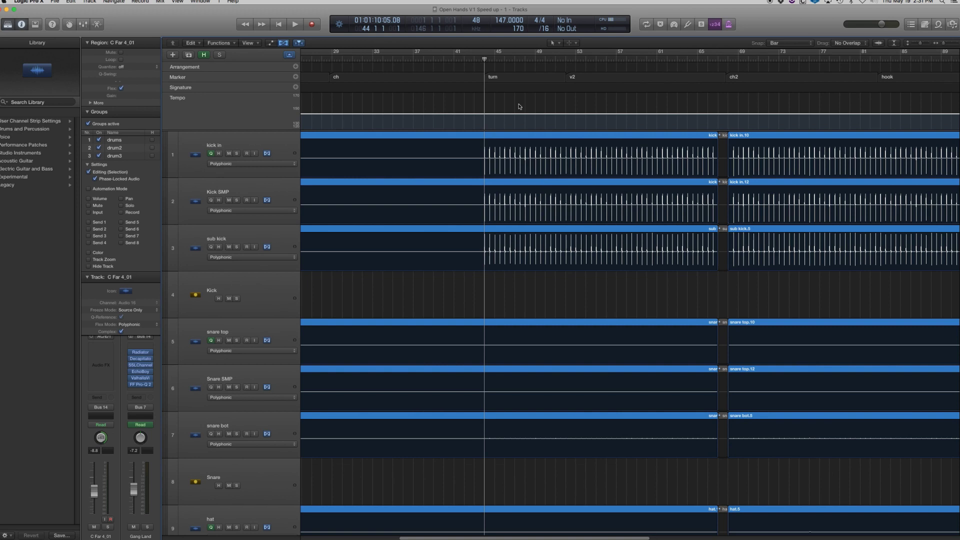
Step: Set the audio I/O buffer size to 1024 samples, apply the change, dismiss the missing plug-in alert and close the preferences
left_click(54, 3)
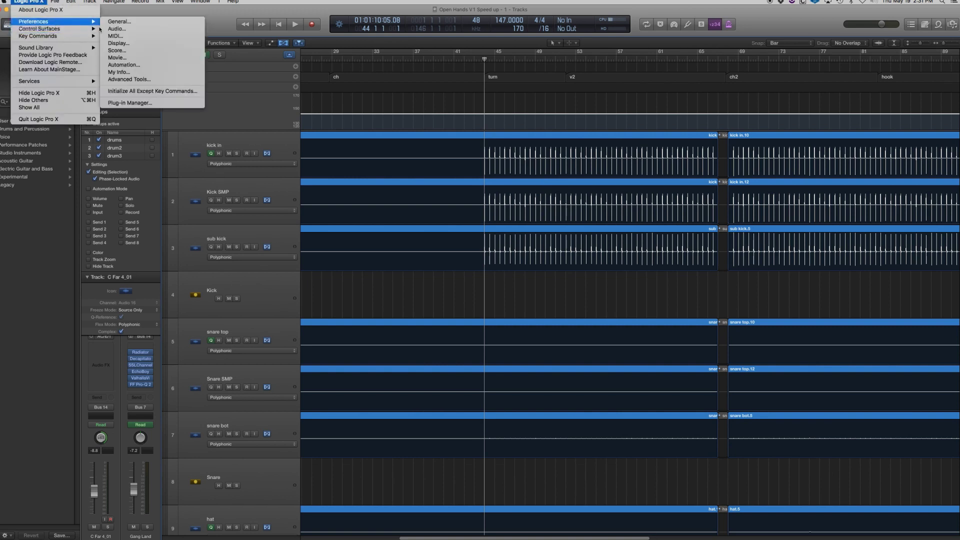
left_click(531, 181)
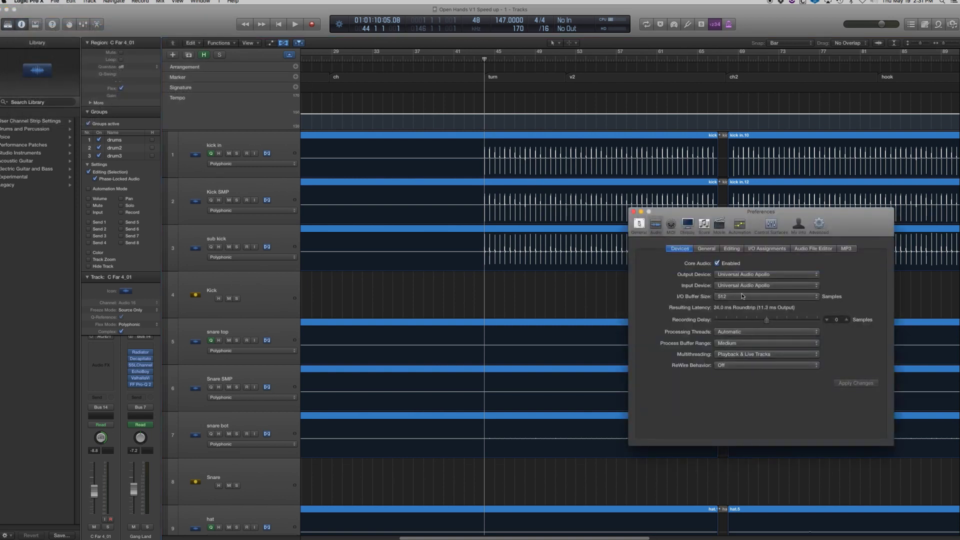
left_click(743, 296)
left_click(743, 303)
left_click(850, 383)
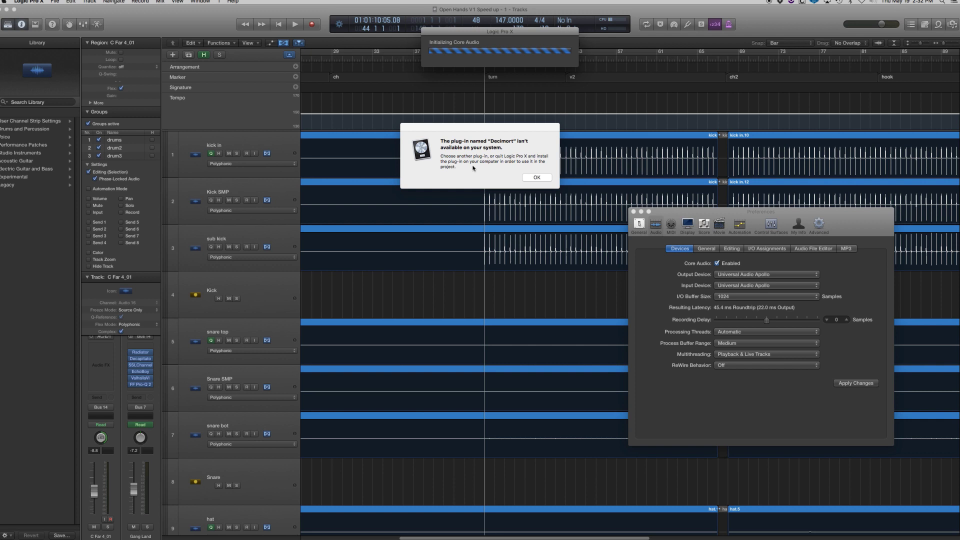
key("Return")
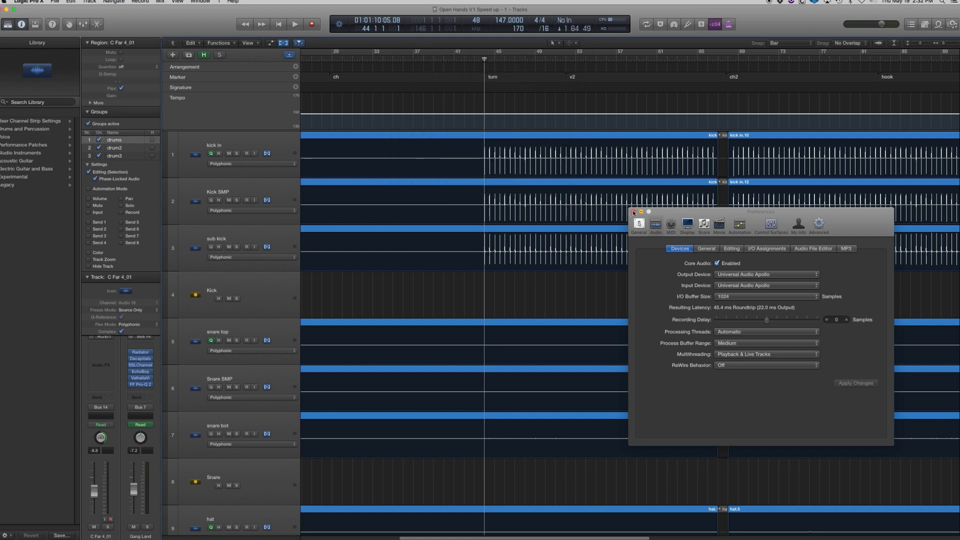
left_click(634, 212)
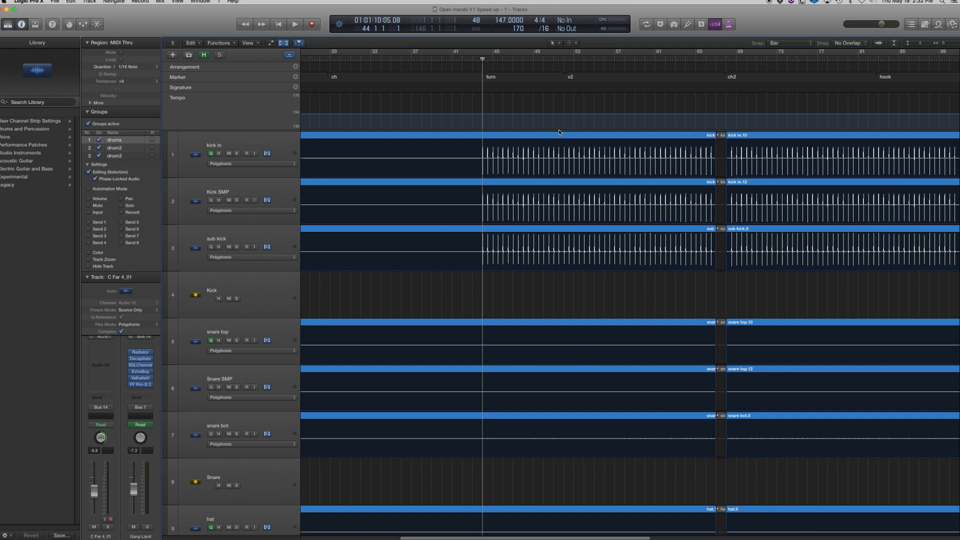
Step: Play the song around the turn marker to hear it at the new tempo, starting from bar 43
key("space")
left_click(543, 184)
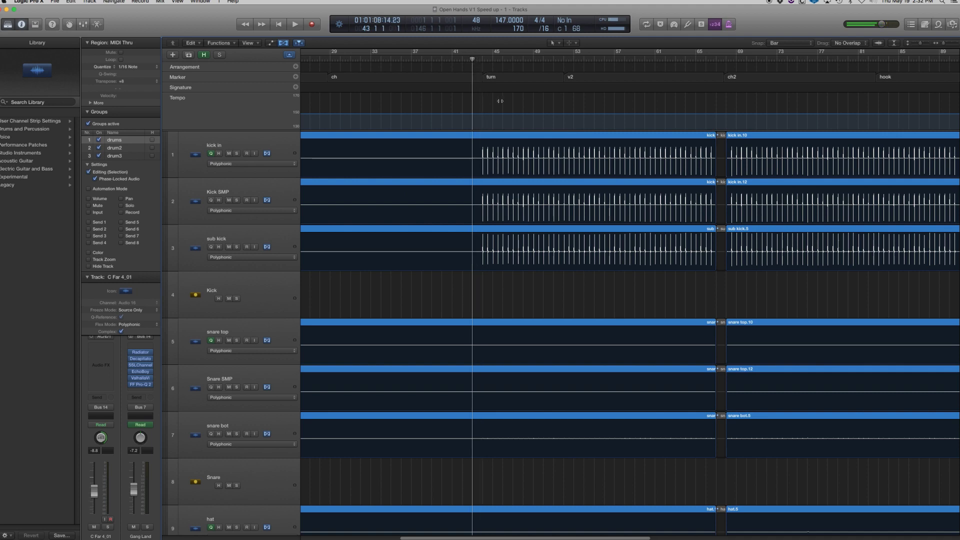
key("space")
left_click(534, 185)
Step: Zoom out to the full arrangement and compare the drum tracks with Flex view switched off and on
key("z")
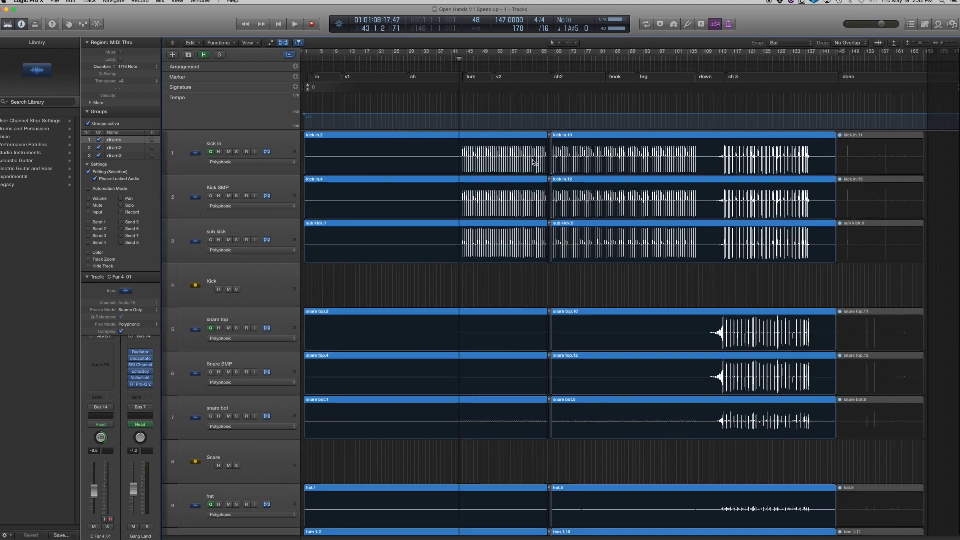
key("super+a")
key("super+f")
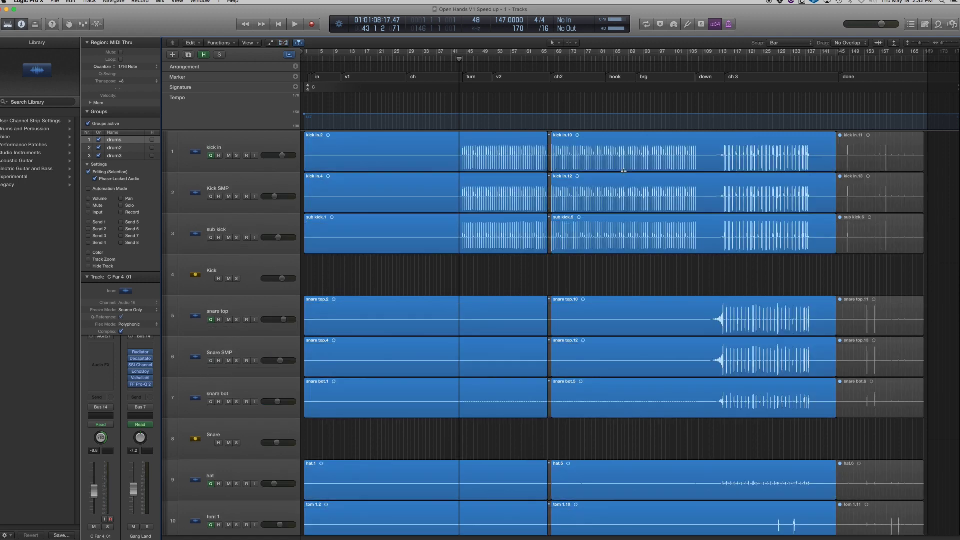
scroll(623, 171, "down", 6)
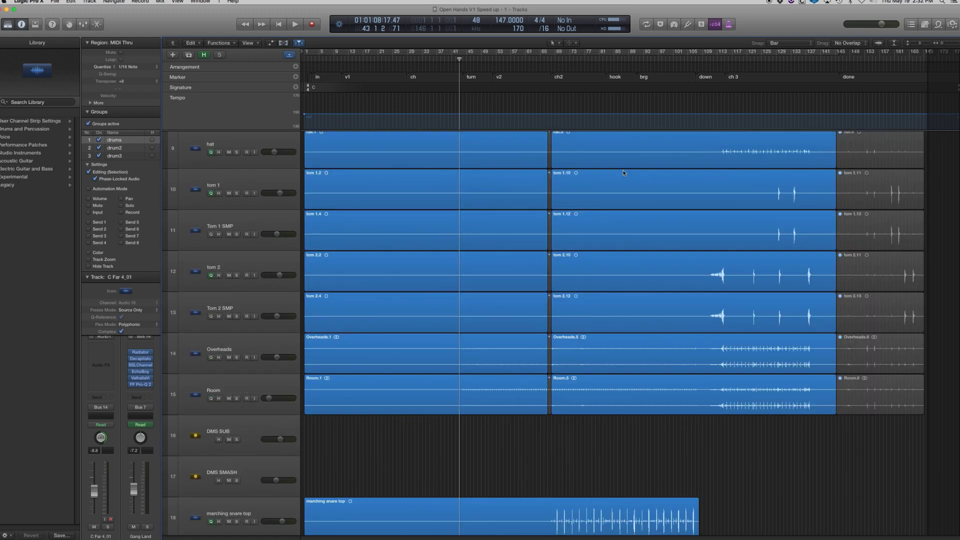
key("super+f")
scroll(623, 171, "up", 5)
scroll(668, 185, "down", 2)
key("super+f")
scroll(679, 224, "up", 3)
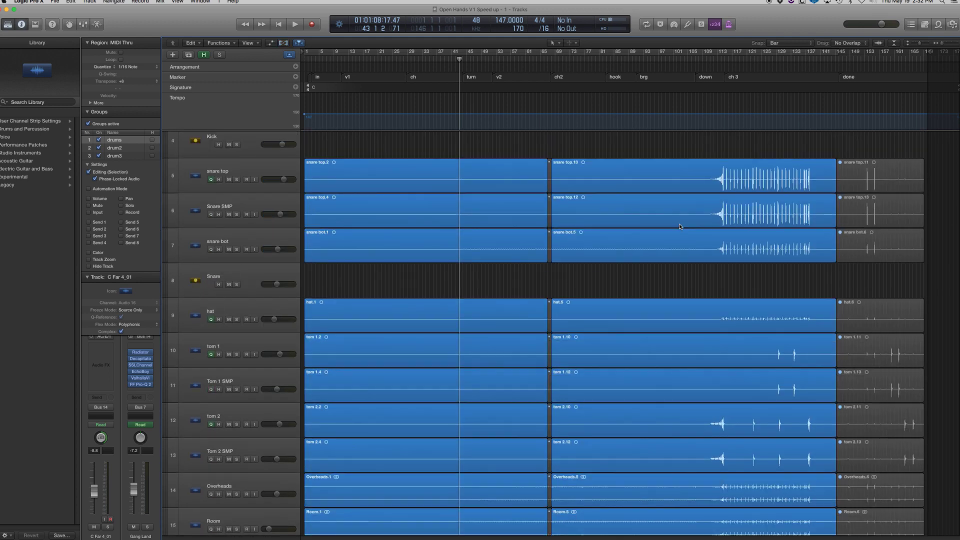
key("super+f")
scroll(759, 270, "down", 4)
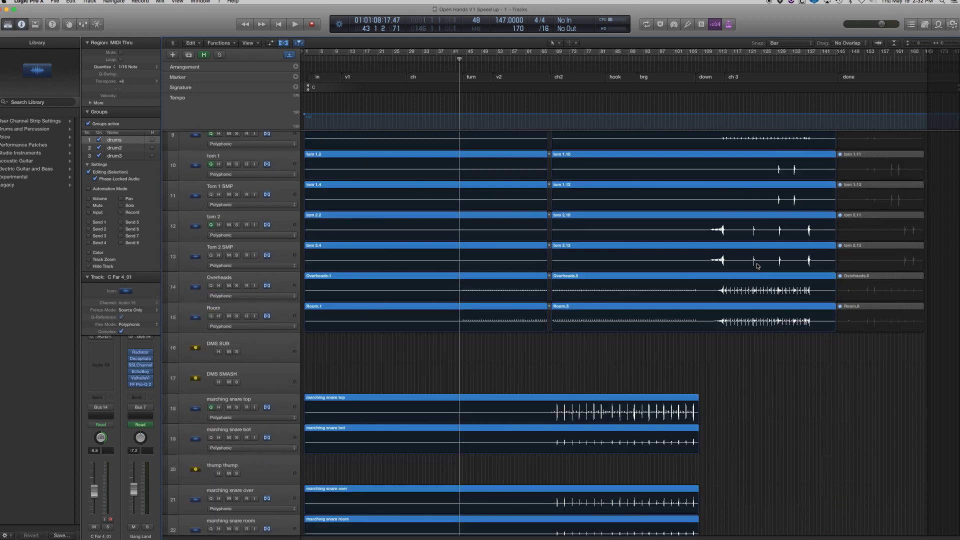
Step: Select all the drum regions on the tracks from kick in through Room
left_click_drag(856, 341, 463, 221)
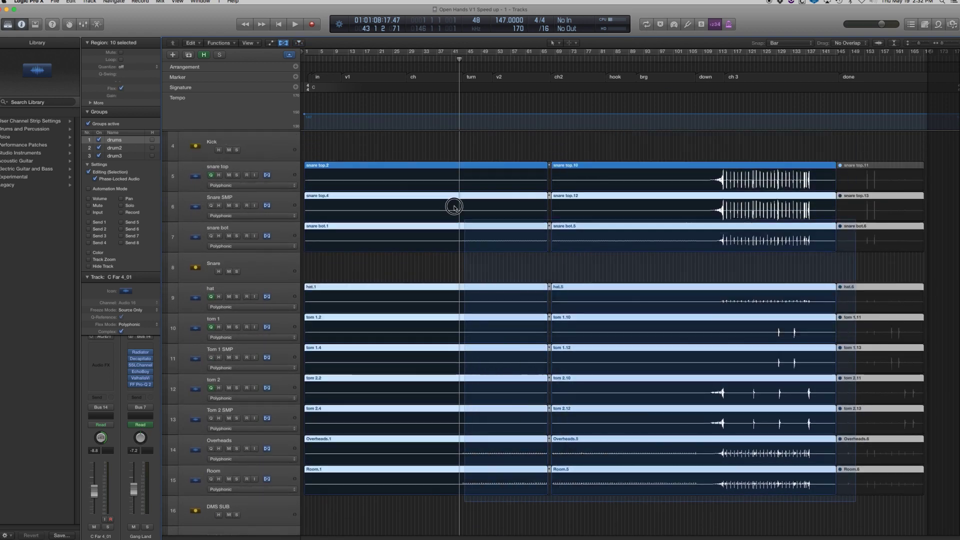
left_click_drag(670, 506, 512, 474)
left_click(669, 516)
mouse_move(871, 503)
left_mouse_down()
mouse_move(692, 321)
mouse_move(494, 91)
mouse_move(375, 150)
mouse_move(344, 135)
left_mouse_up()
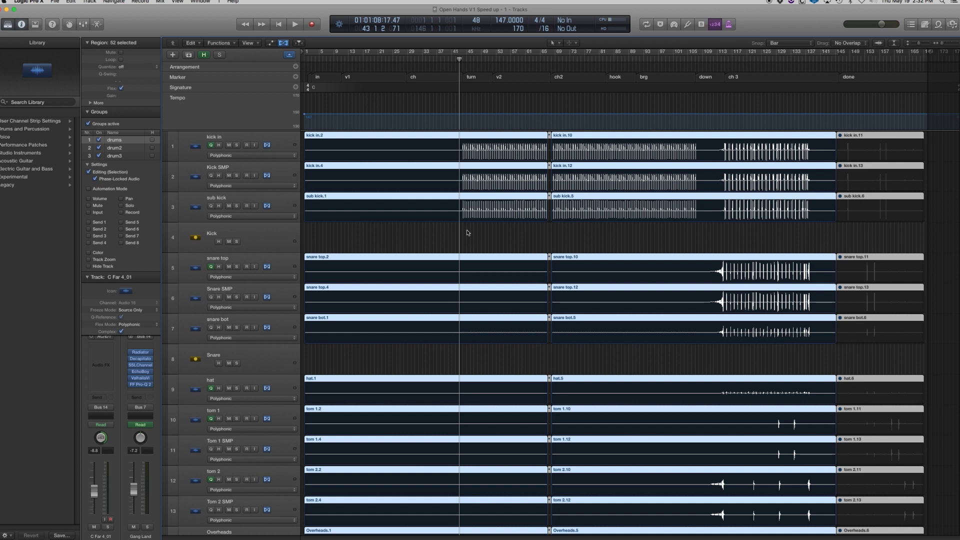
Step: Join the selected drum regions into one continuous region per track, creating new audio files
key("super+j")
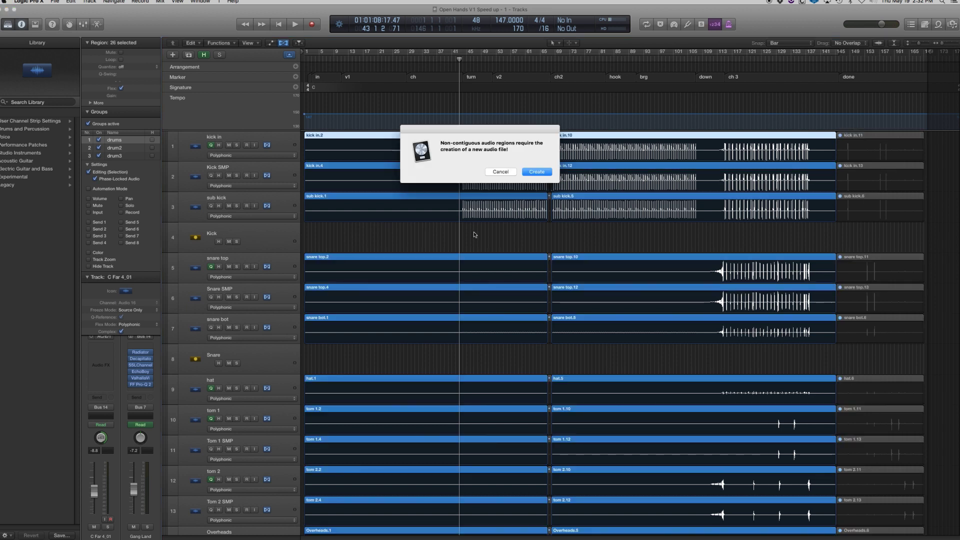
left_click(537, 172)
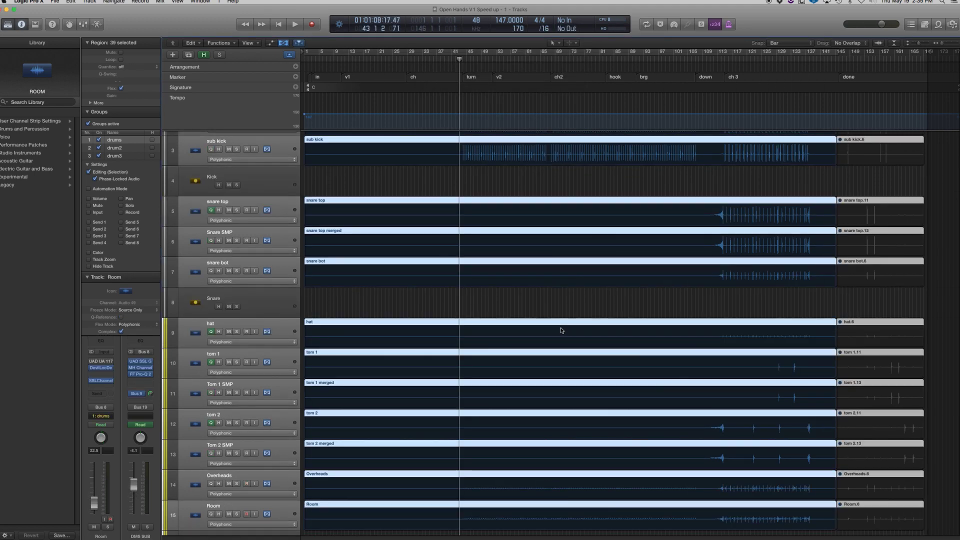
Step: Set the Scissors as the secondary tool and split the marching snare and snare dub regions at about bars 19 and 33
scroll(541, 329, "down", 10)
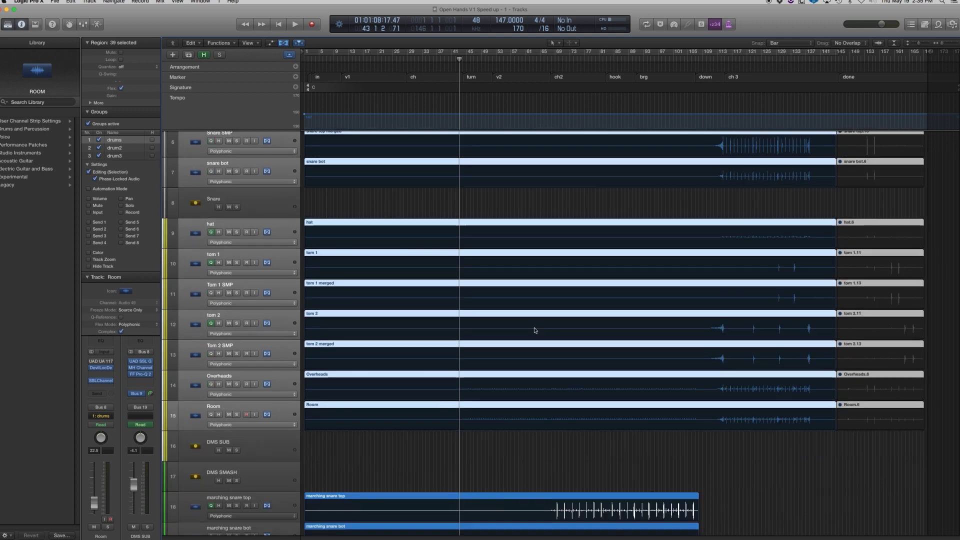
scroll(582, 333, "down", 1)
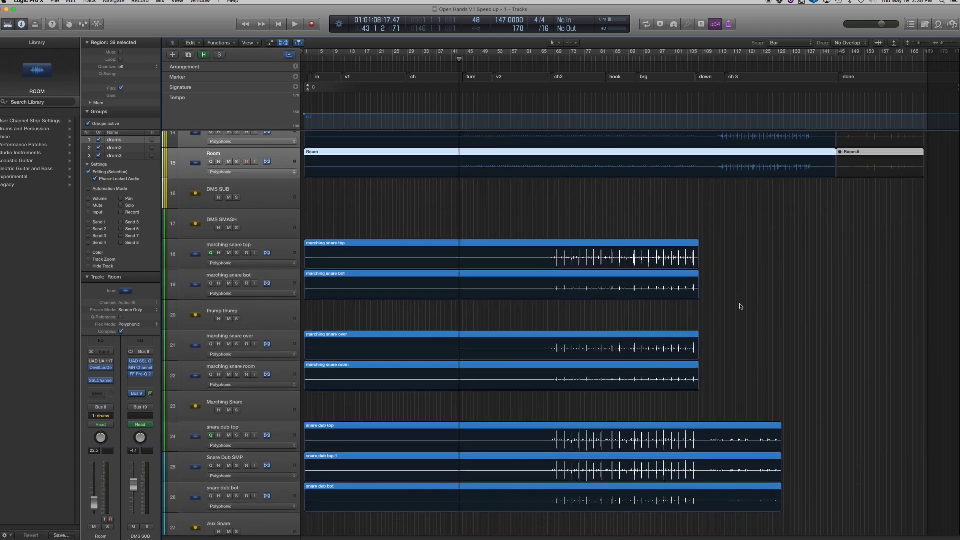
left_click_drag(810, 245, 449, 488)
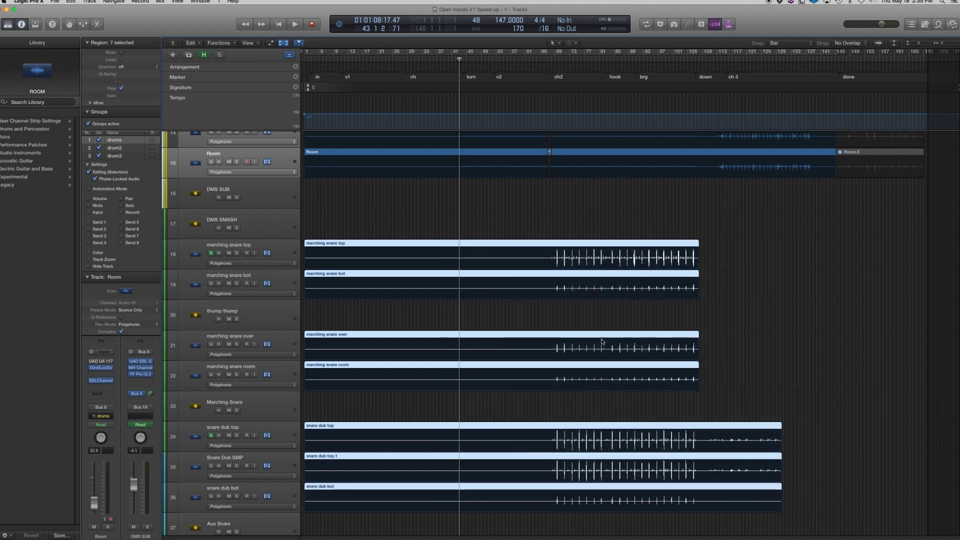
left_click(752, 242)
key("Return")
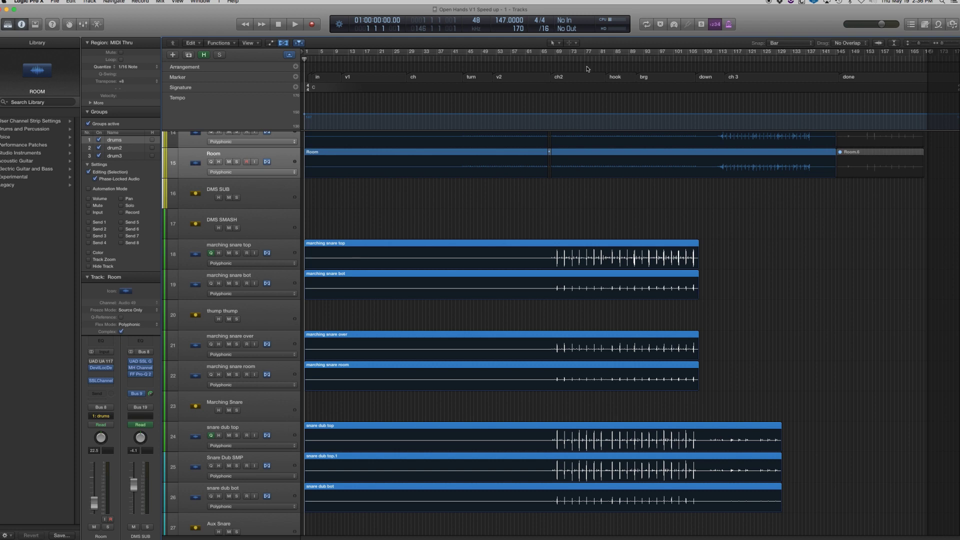
left_click(570, 42)
left_click(585, 91)
left_click_drag(782, 253, 334, 495)
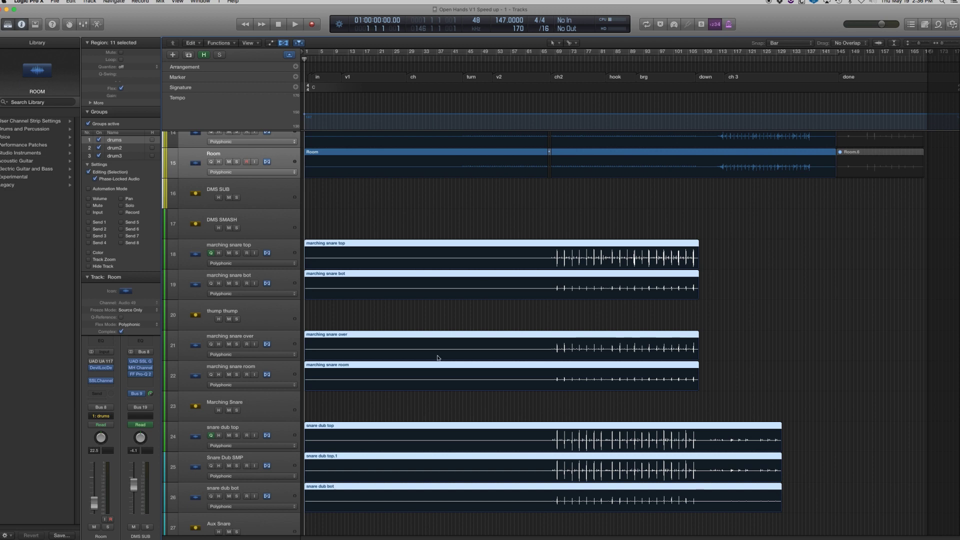
left_click(371, 255, "super")
left_click(423, 255, "super")
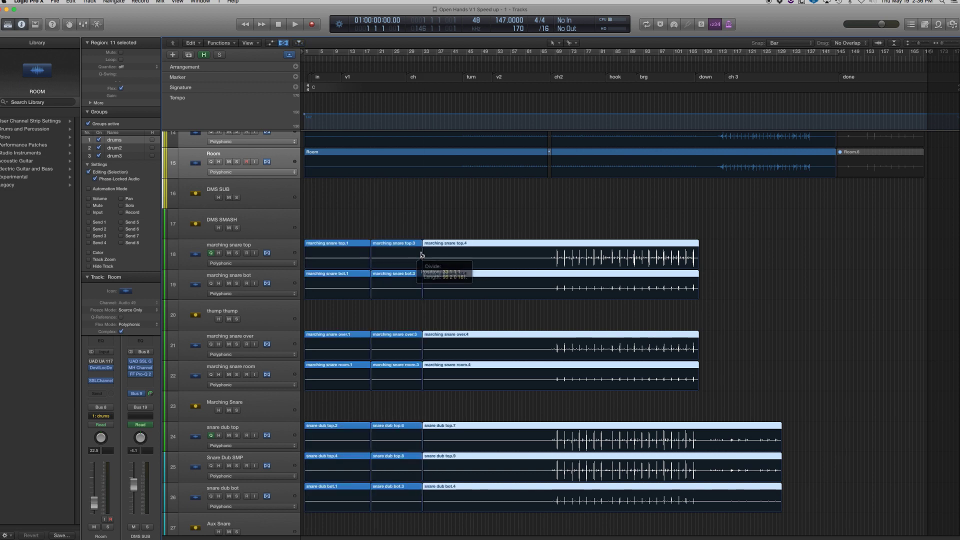
Step: Delete the middle pieces between about bars 19 and 33 on the marching snare and snare dub tracks
left_click(410, 244)
key("Delete")
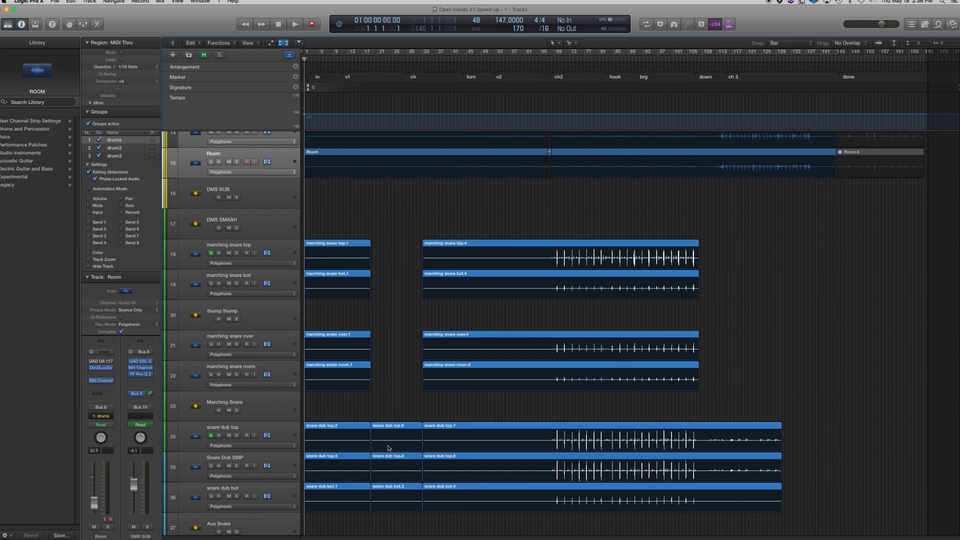
left_click_drag(404, 401, 392, 520)
key("Delete")
Step: Split the opening marching snare and dub pieces at about bar 11 and move their second parts about 8 bars later
left_click_drag(382, 233, 340, 518)
left_click(343, 502, "super")
left_click_drag(359, 239, 388, 239)
Step: Select all the marching snare and dub pieces and join them into one region per track, creating new audio files
left_click_drag(696, 285, 388, 500)
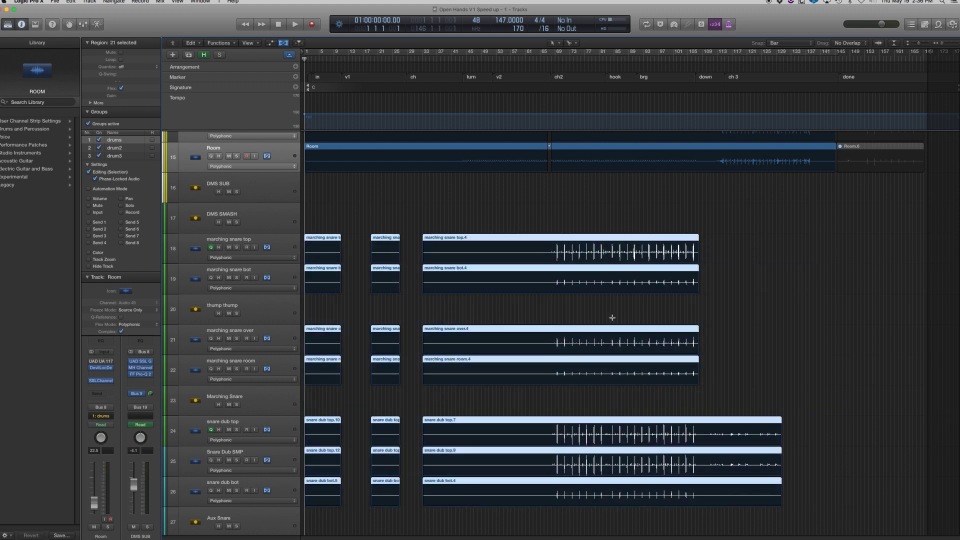
key("super+j")
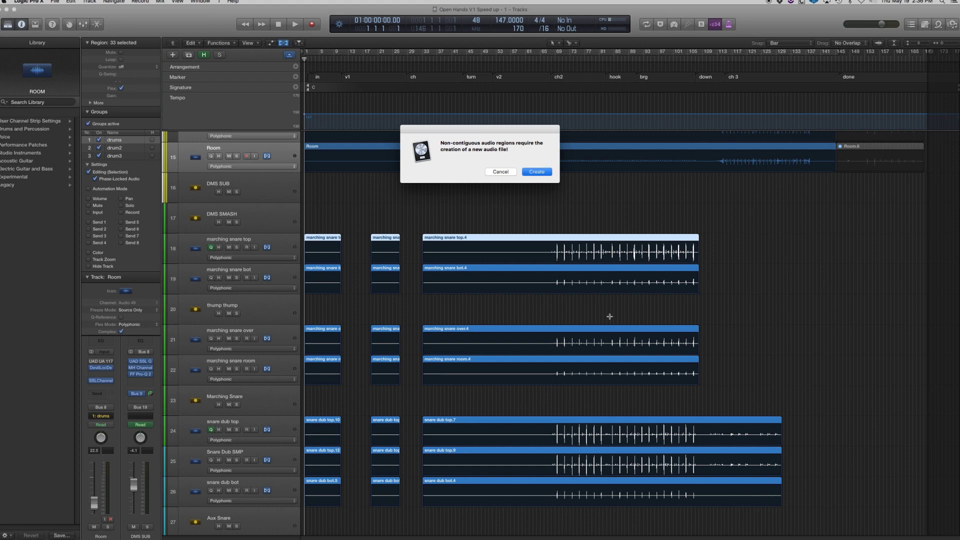
key("Return")
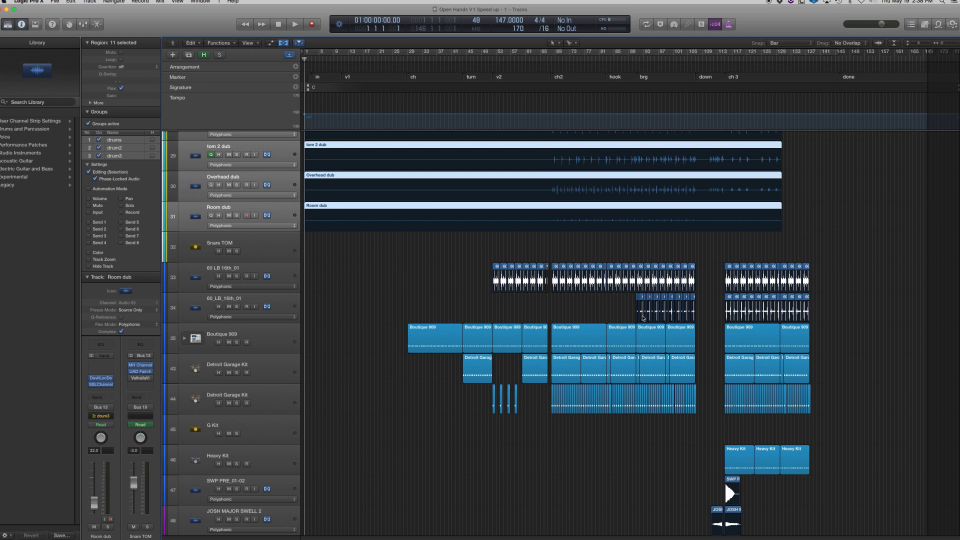
Step: Select all the loop regions on the two 60 LB 16th_01 tracks and join them into one region per track
scroll(675, 320, "up", 2)
left_click(707, 322)
left_click_drag(830, 331, 317, 368)
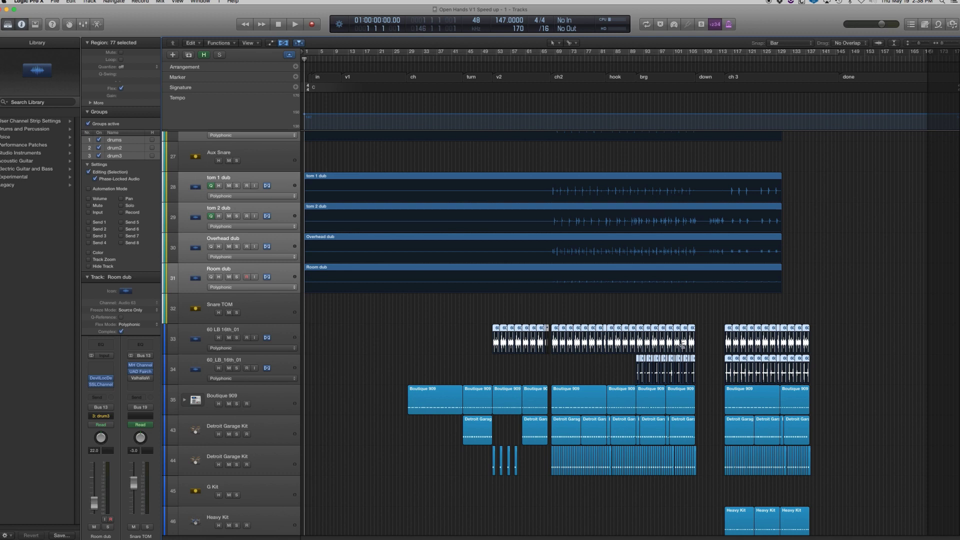
key("super+j")
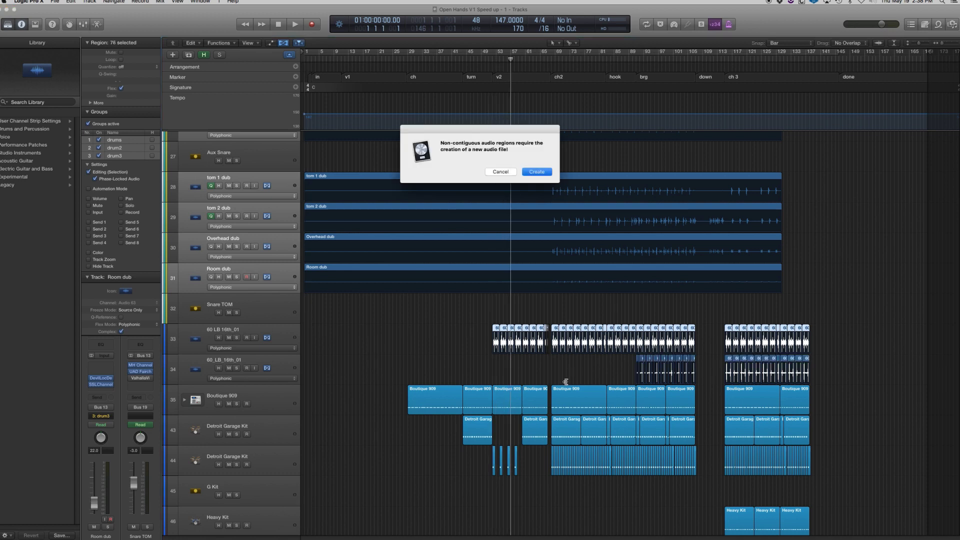
key("Return")
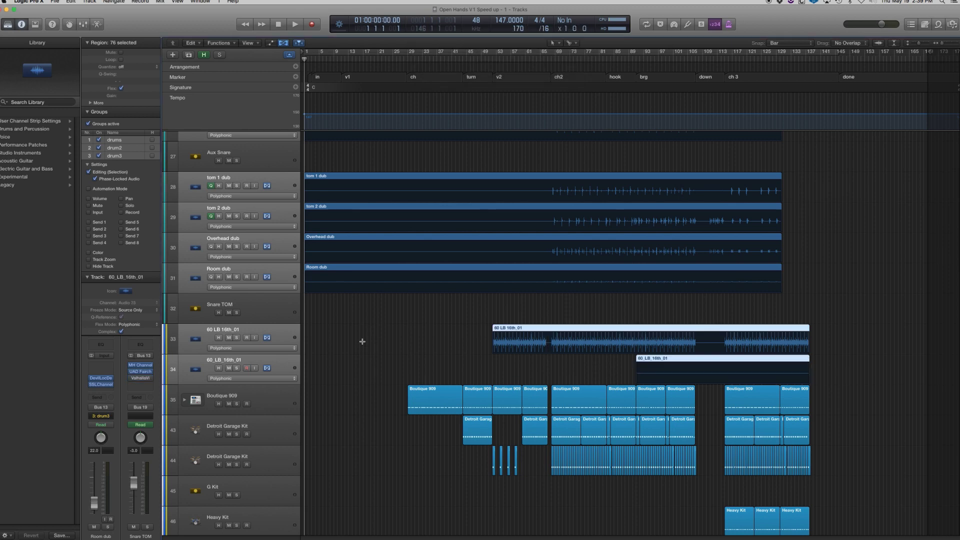
Step: Split a sliver off the end of the SWP PRE_01-02 region and place a copy of it about one bar later
scroll(400, 339, "down", 5)
scroll(398, 343, "down", 1)
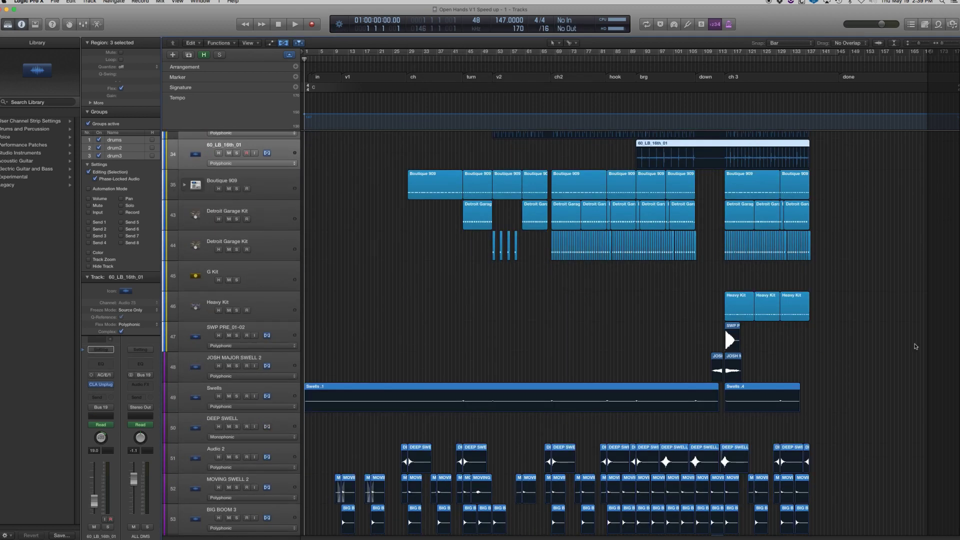
left_click(745, 334)
key("super+Right")
key("super+Right")
key("super+Right")
key("super+Right")
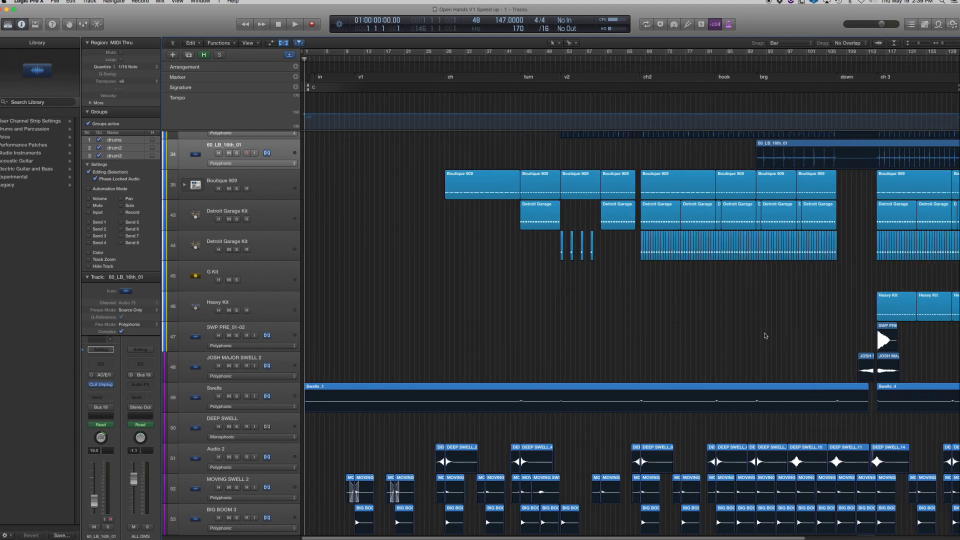
scroll(763, 334, "right", 15)
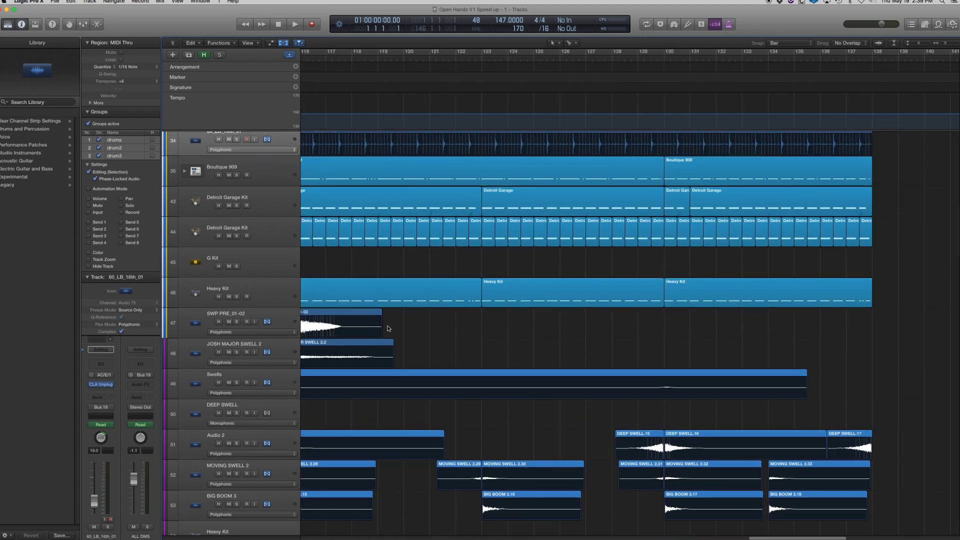
left_click(374, 330)
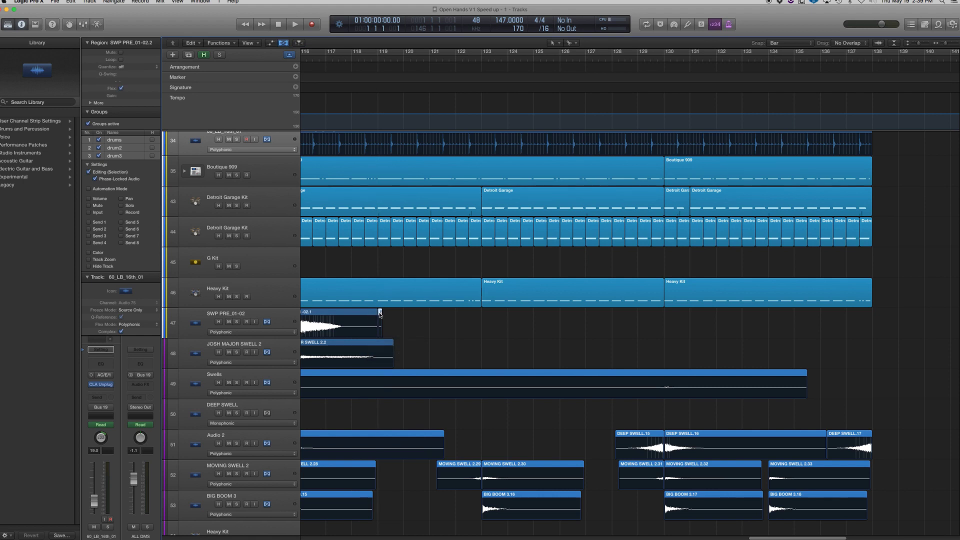
left_click(404, 320)
scroll(489, 320, "left", 3)
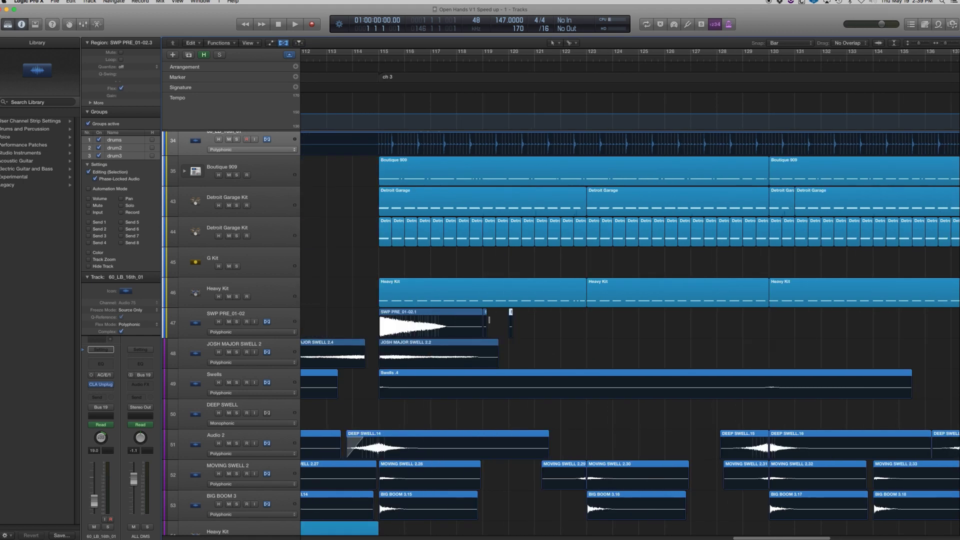
Step: Select the three SWP PRE_01-02 pieces and join them into a new audio file
left_click_drag(538, 317, 341, 331)
key("super+j")
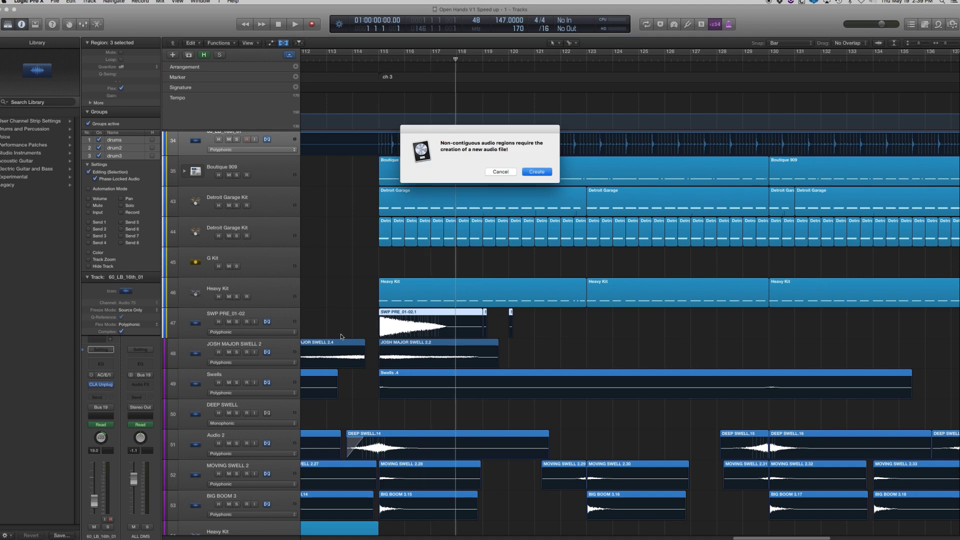
key("Return")
Step: Join the two MAJOR SWELL 2 regions and the two Swells regions into one continuous region on each track
key("z")
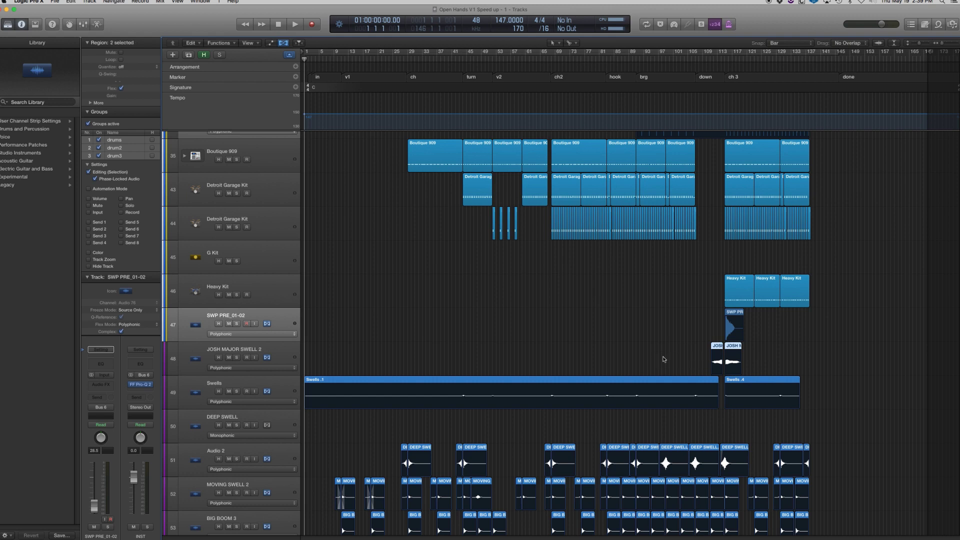
key("super+j")
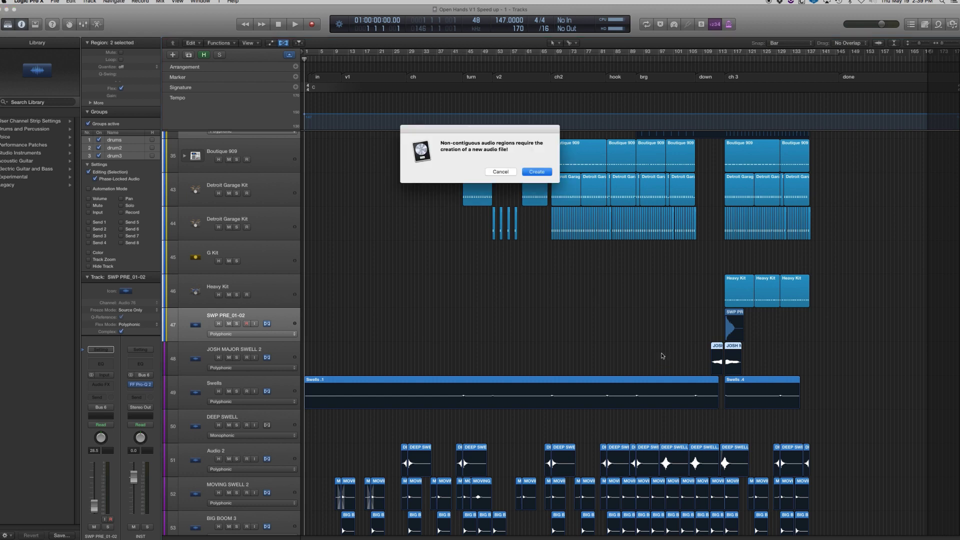
key("Return")
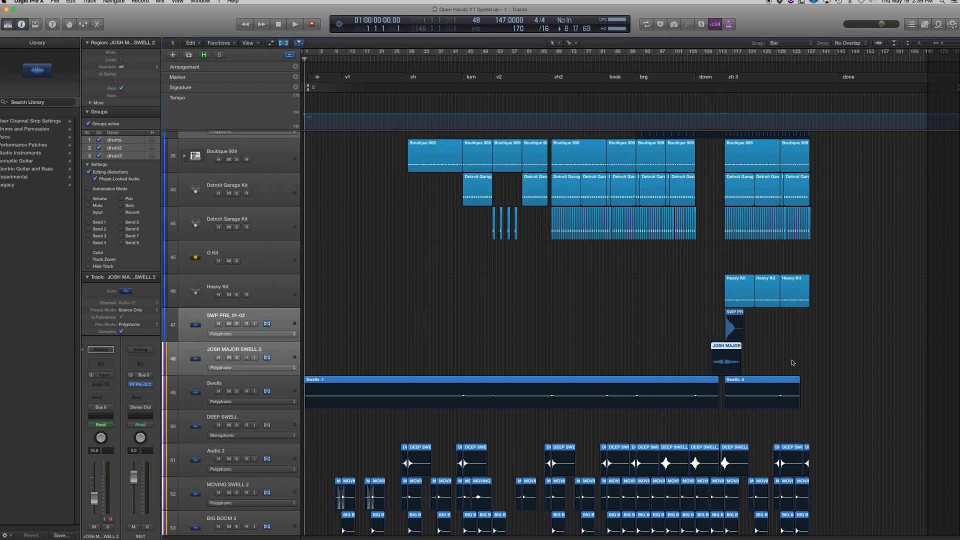
left_click_drag(832, 385, 519, 406)
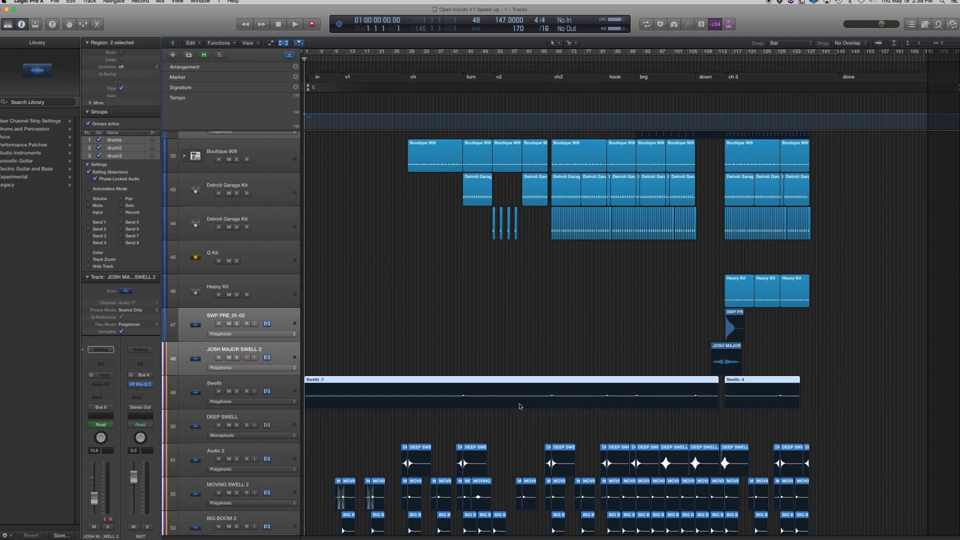
key("super+j")
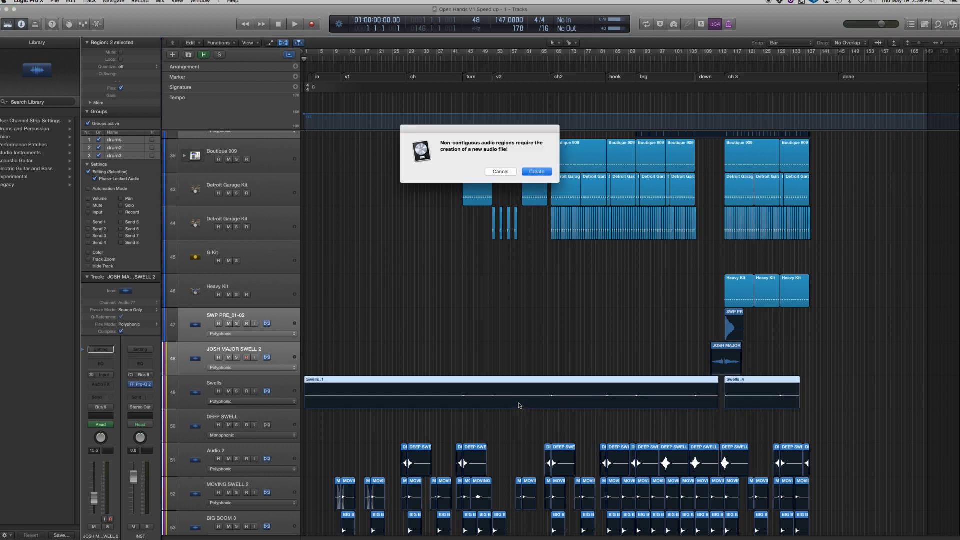
key("Return")
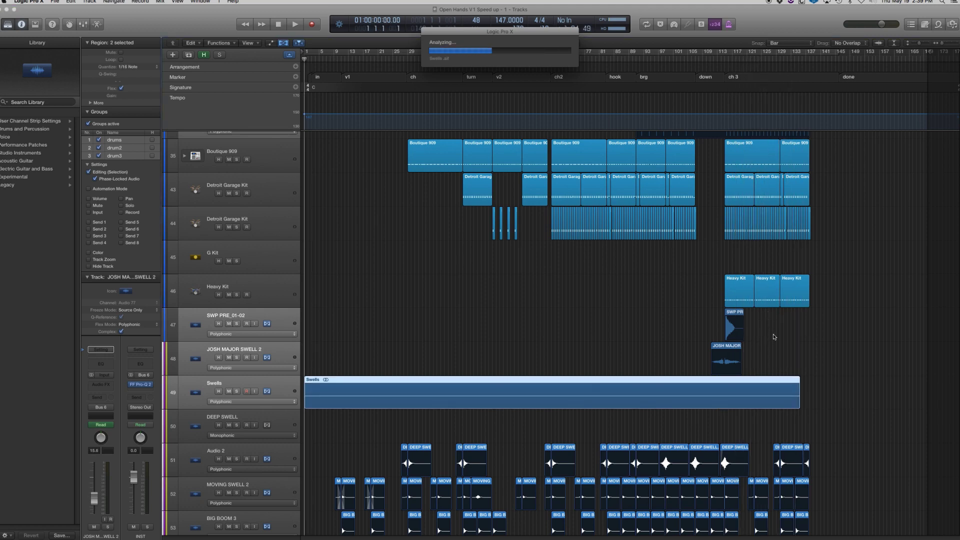
Step: Select both pieces of the split SWP PRE_01-02 region at ch 3 and join them into a new audio file
scroll(763, 361, "up", 5)
scroll(760, 360, "right", 3)
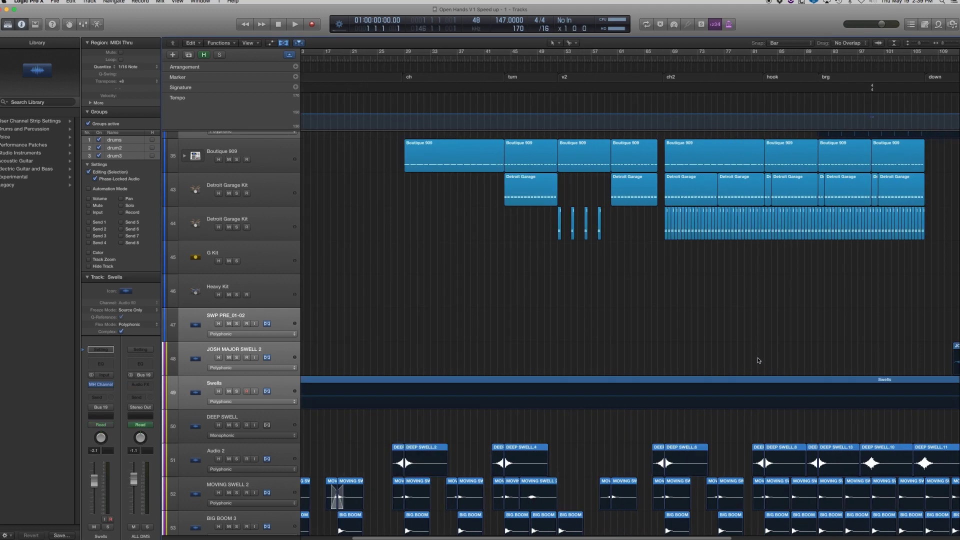
scroll(720, 369, "left", 3)
scroll(644, 374, "down", 5)
left_click(741, 308)
left_click(718, 305, "shift")
scroll(718, 305, "up", 10)
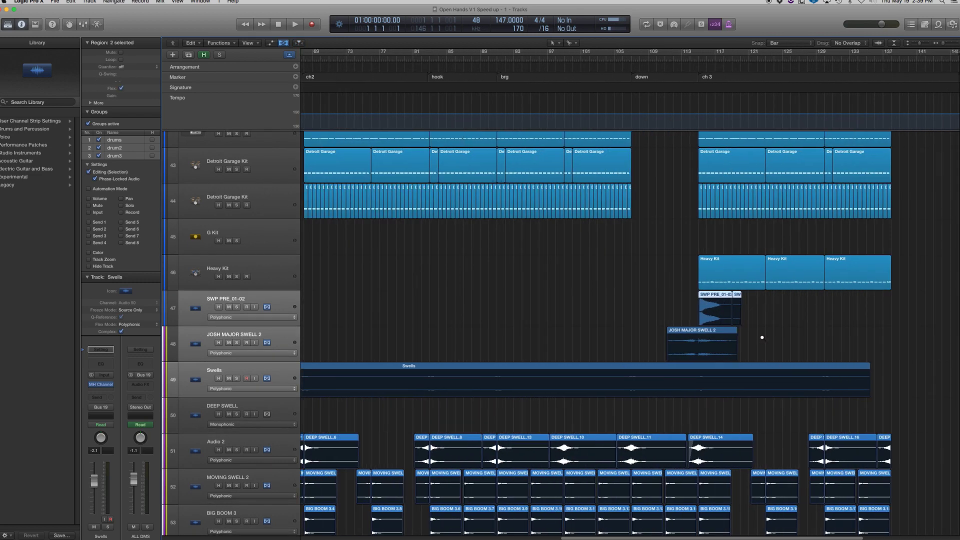
scroll(762, 339, "up", 2)
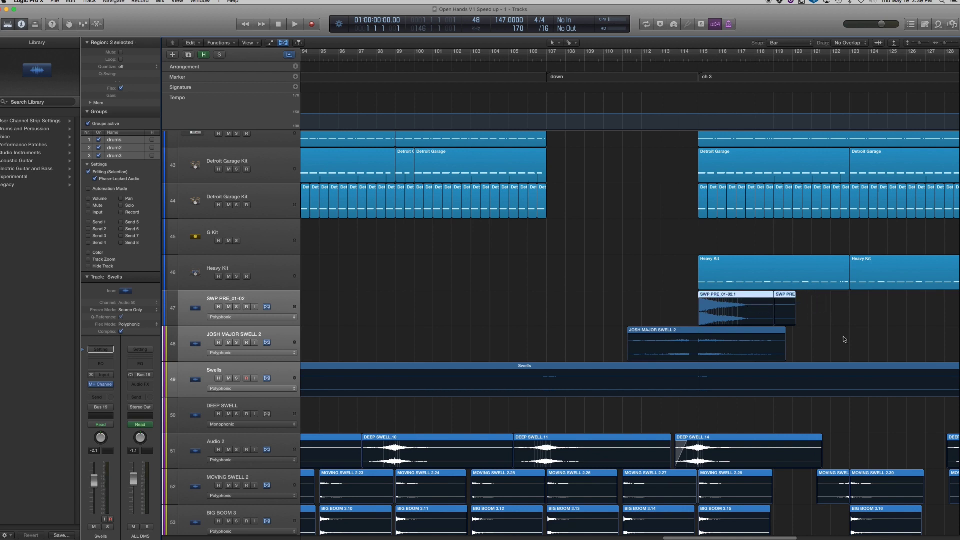
key("super+j")
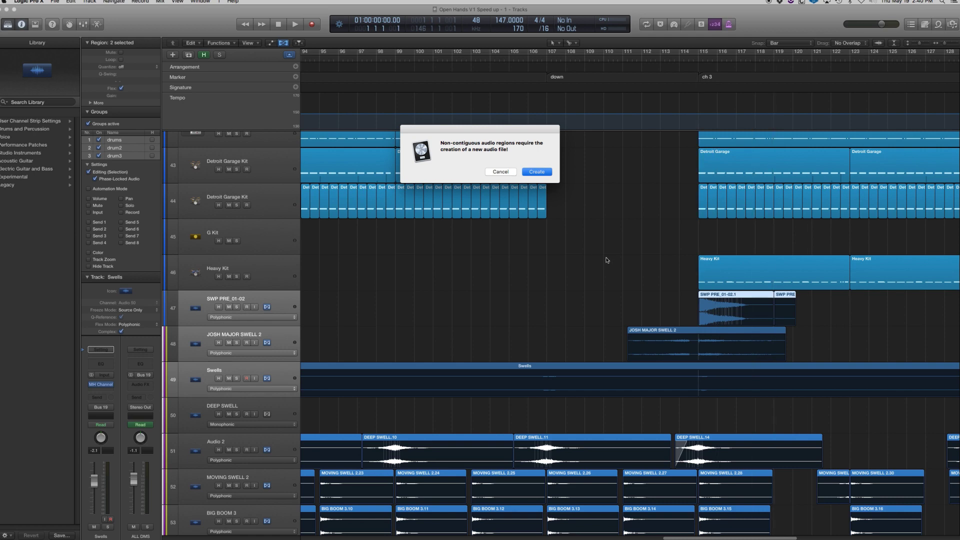
key("Return")
Step: Select all regions on the Audio 2, MOVING SWELL 2 and BIG BOOM 3 tracks and join them into one region per track
scroll(692, 281, "right", 10)
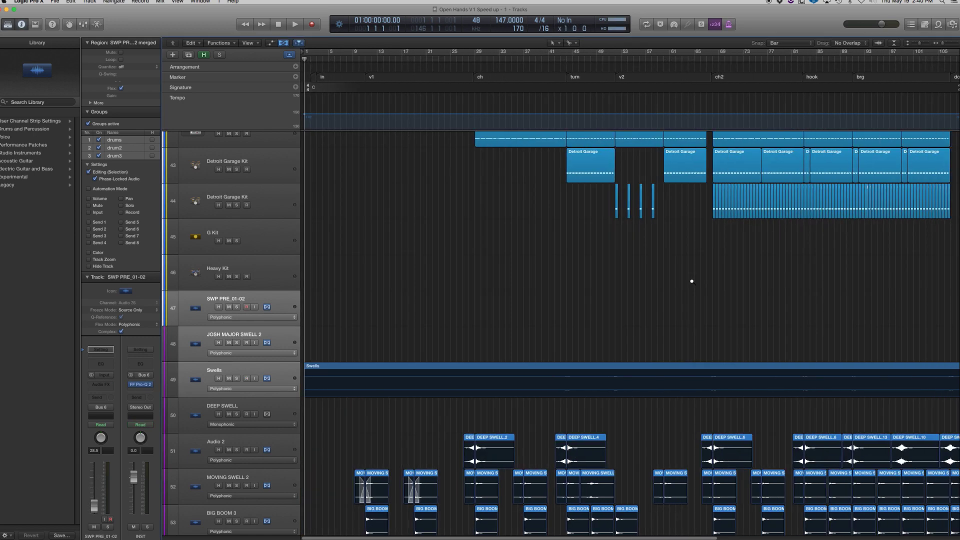
scroll(688, 283, "down", 10)
scroll(686, 285, "up", 5)
scroll(750, 277, "down", 4)
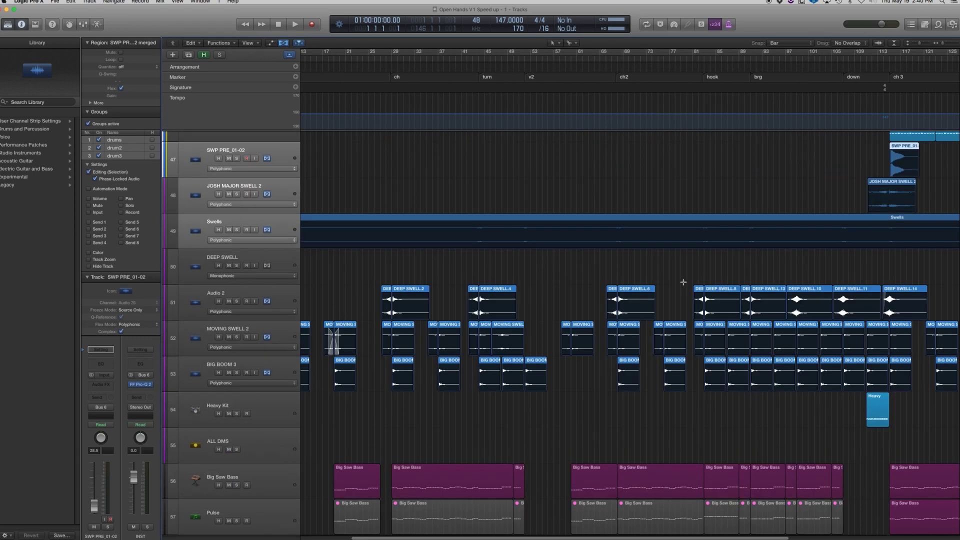
left_click_drag(883, 296, 256, 370)
key("super+j")
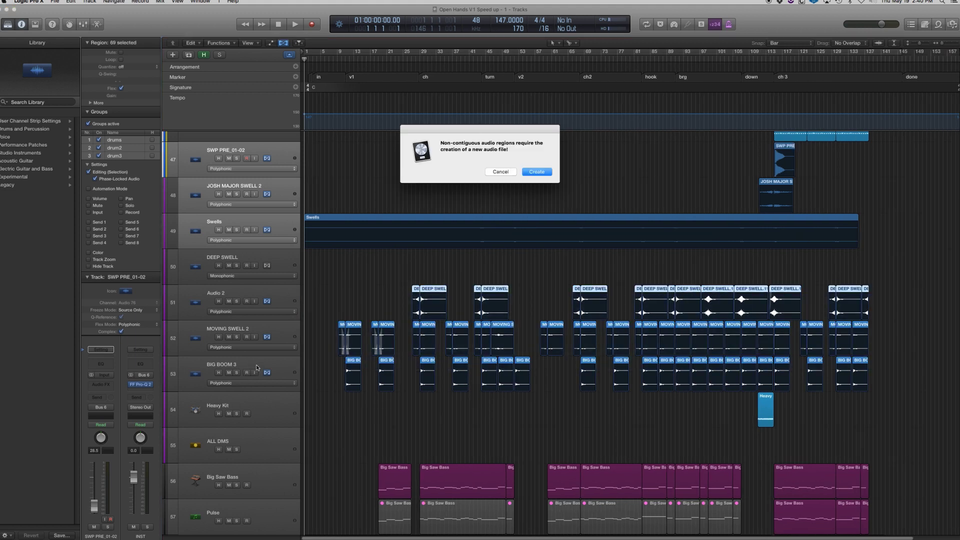
key("Return")
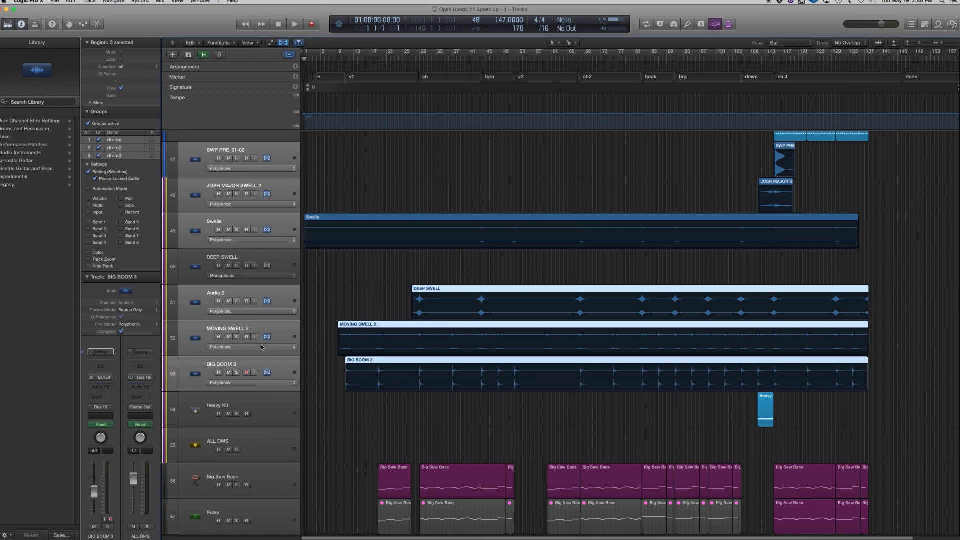
Step: Join the two Basser EDT_03 regions into one new continuous audio file
scroll(561, 388, "down", 4)
scroll(563, 385, "up", 8)
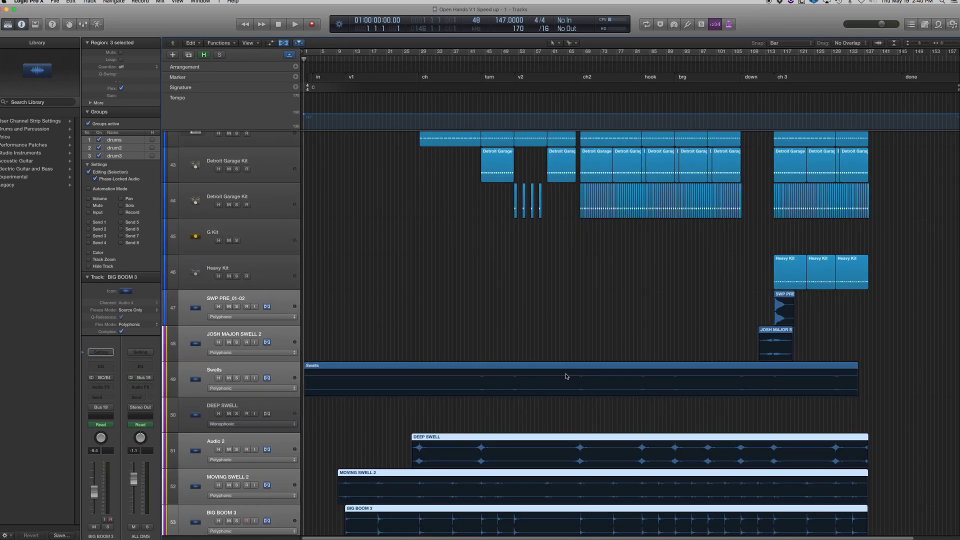
scroll(566, 376, "up", 5)
scroll(897, 459, "down", 10)
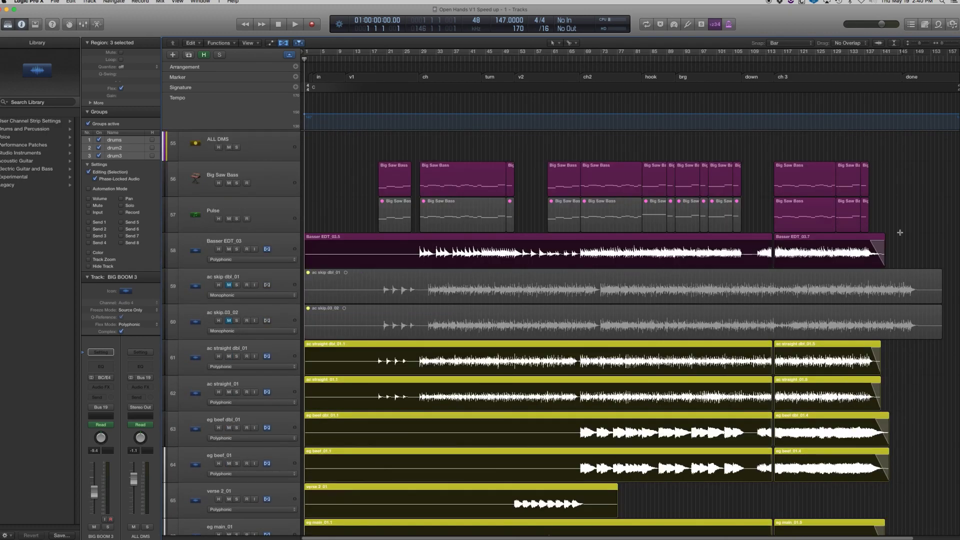
scroll(769, 243, "up", 5)
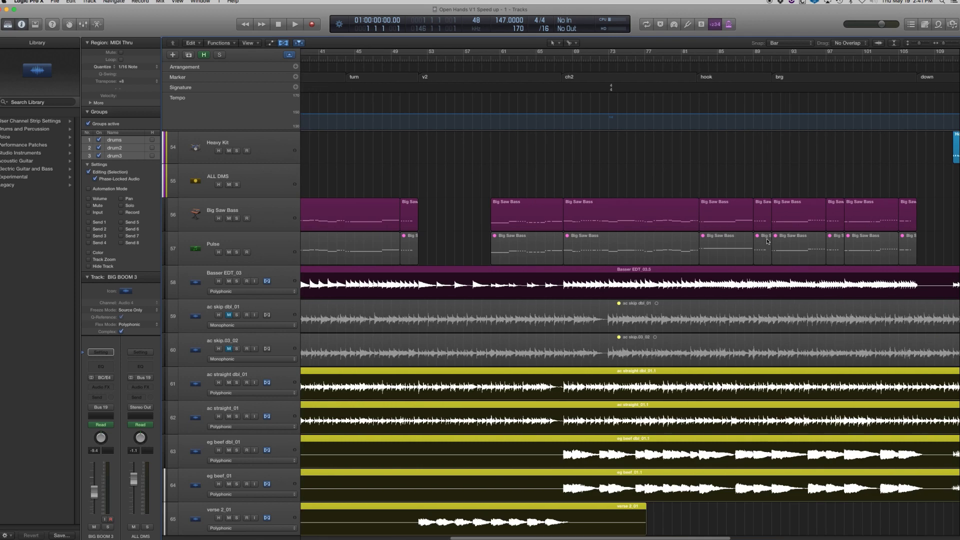
scroll(785, 274, "down", 5)
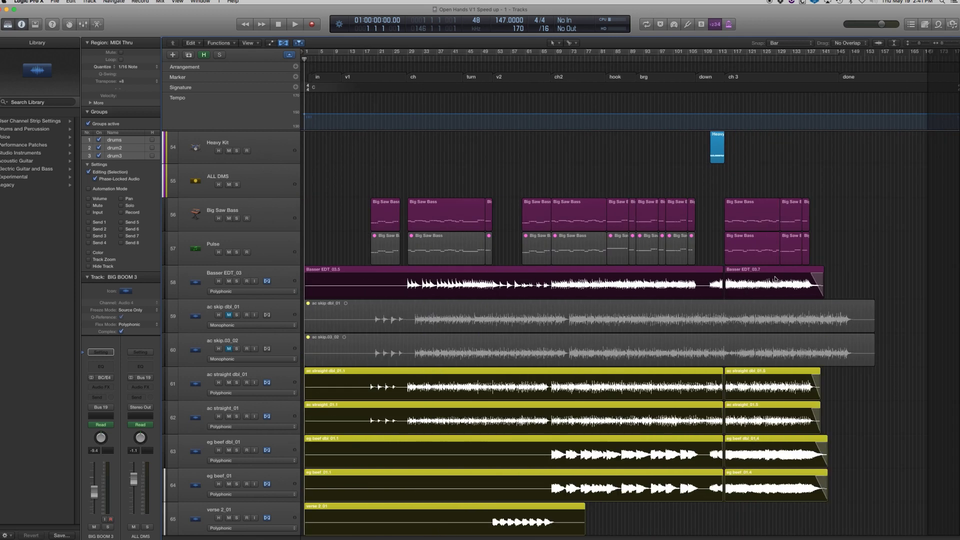
left_click_drag(832, 278, 495, 281)
key("super+j")
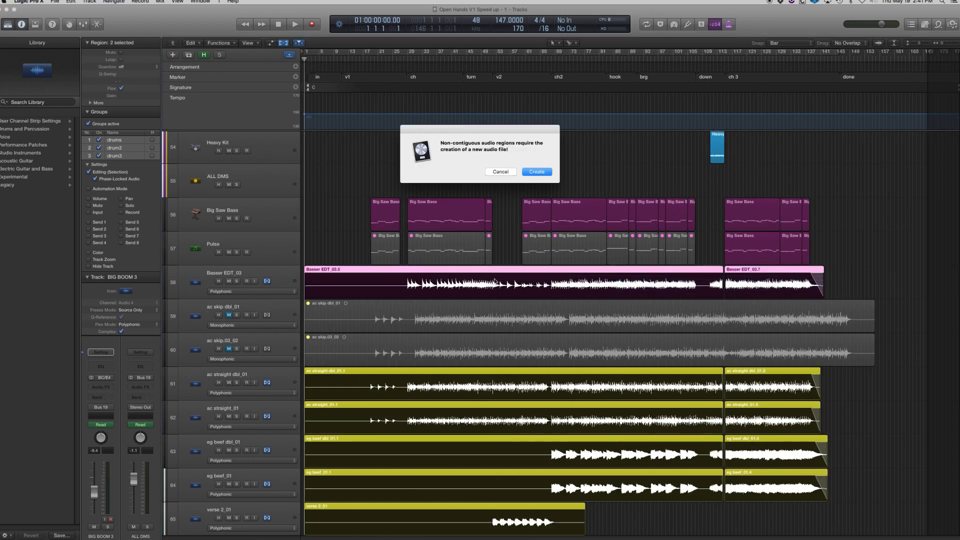
key("Return")
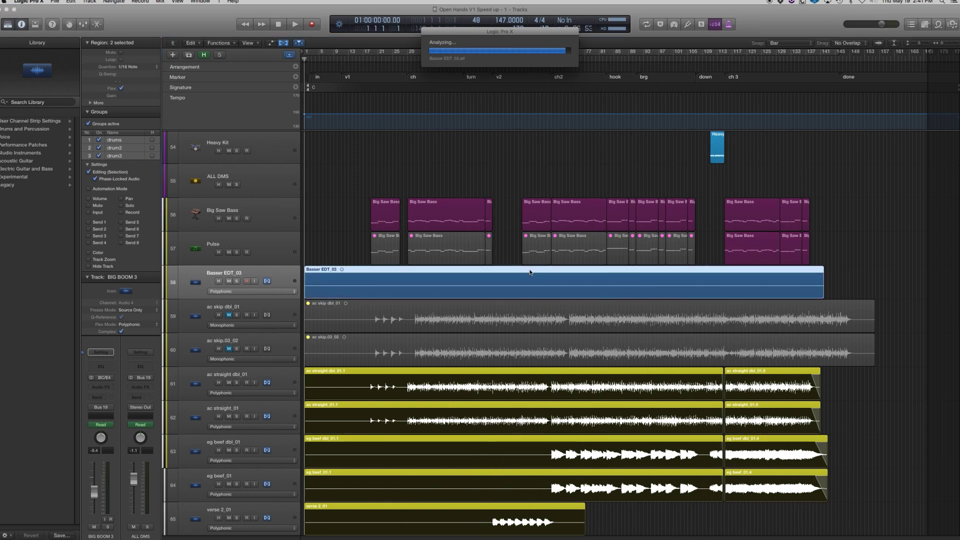
Step: Join the region pairs on the ac straight dbl_01, ac straight_01, eg beef dbl_01 and eg beef_01 tracks into new audio files
scroll(530, 273, "down", 3)
left_click_drag(850, 320, 472, 420)
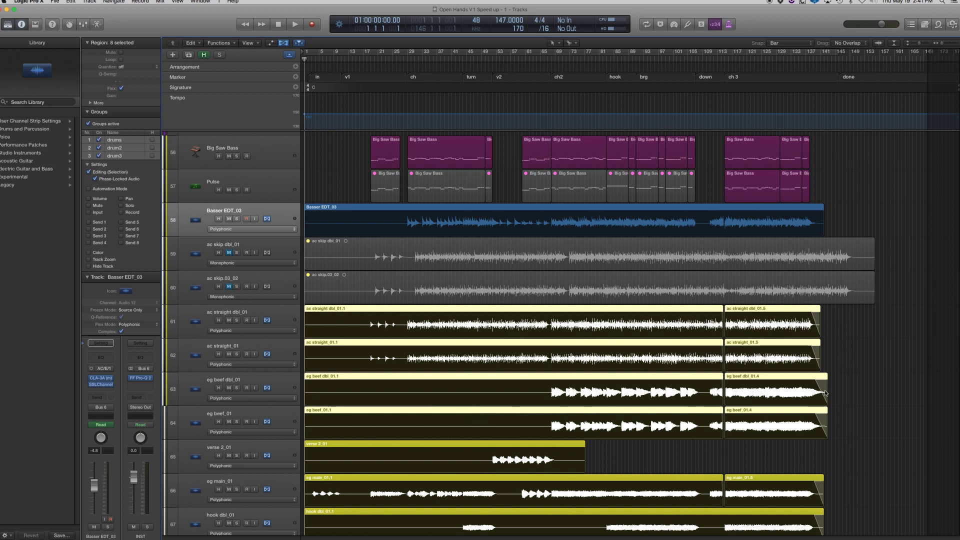
key("super+j")
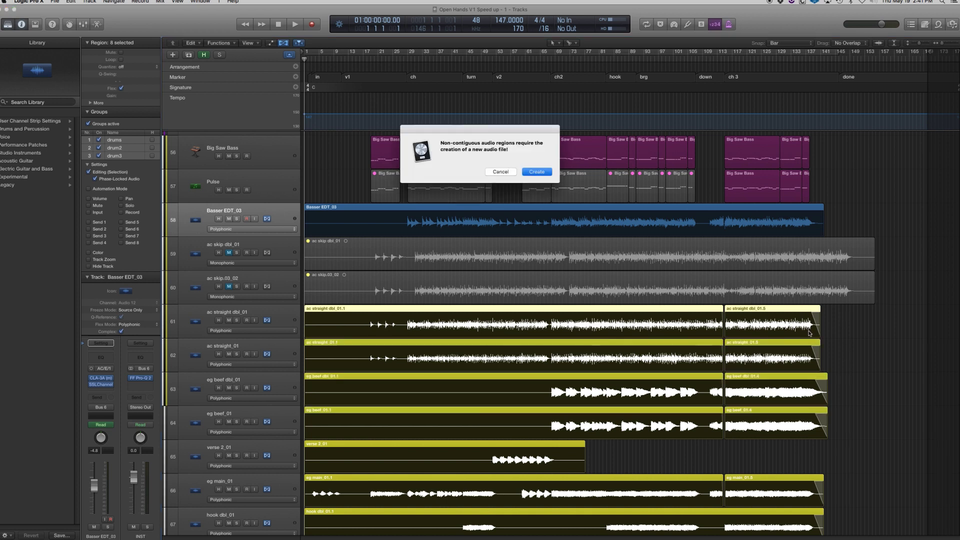
key("Return")
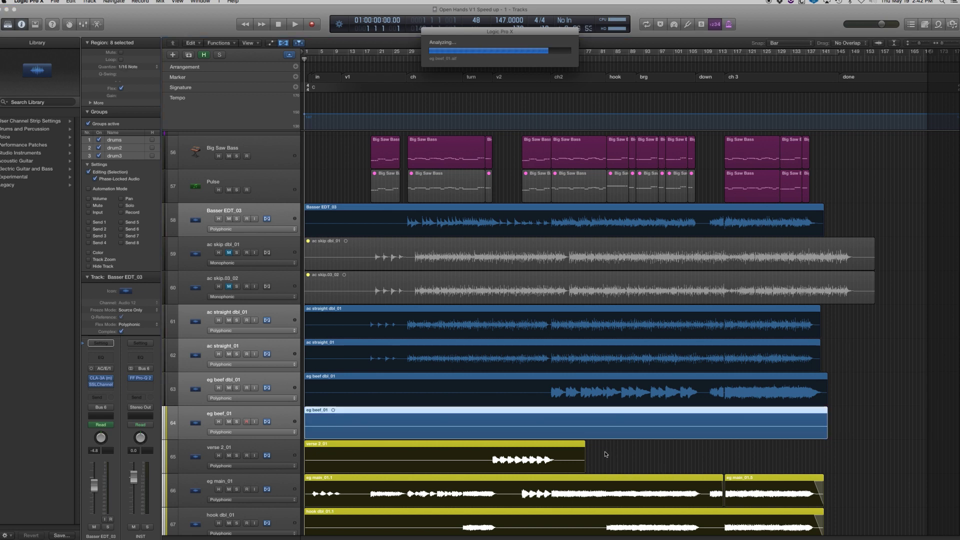
left_click_drag(573, 456, 603, 447)
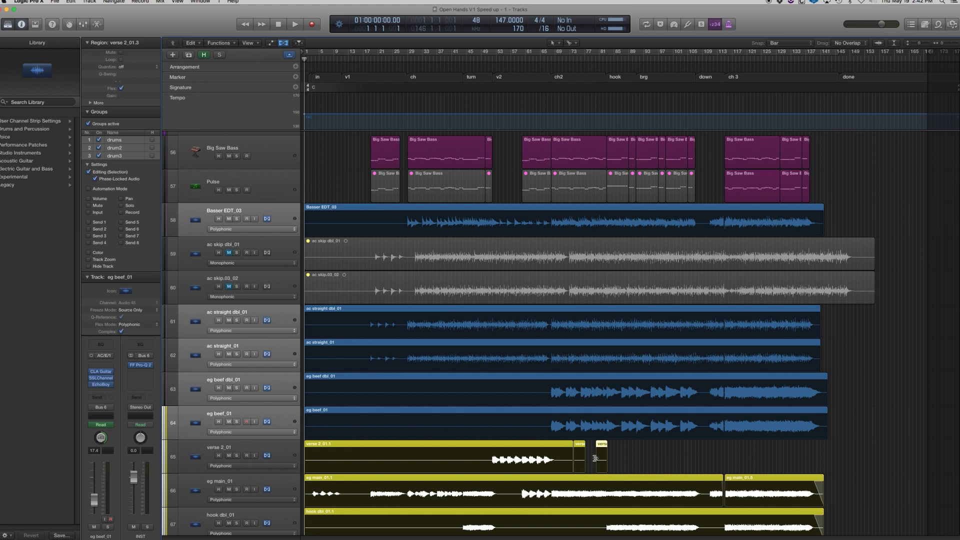
key("super+z")
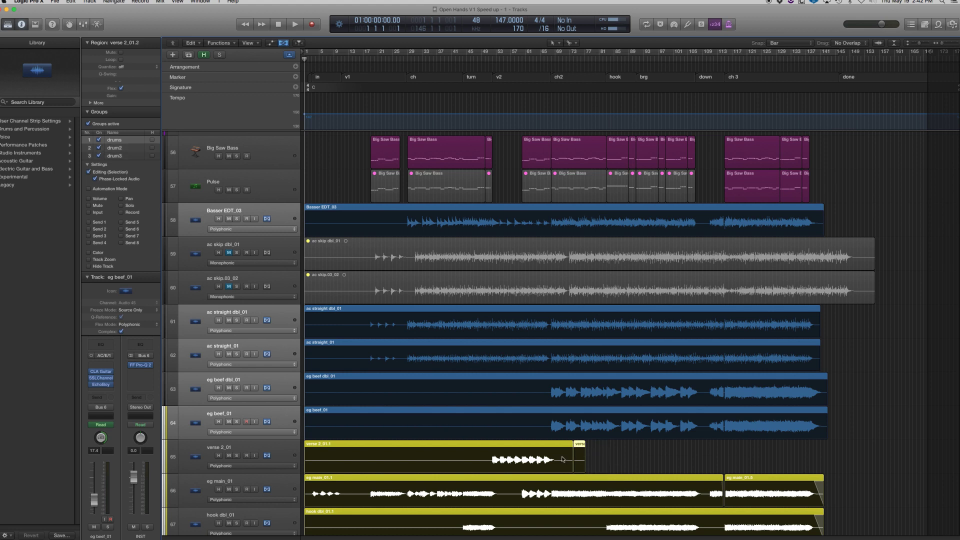
key("super+z")
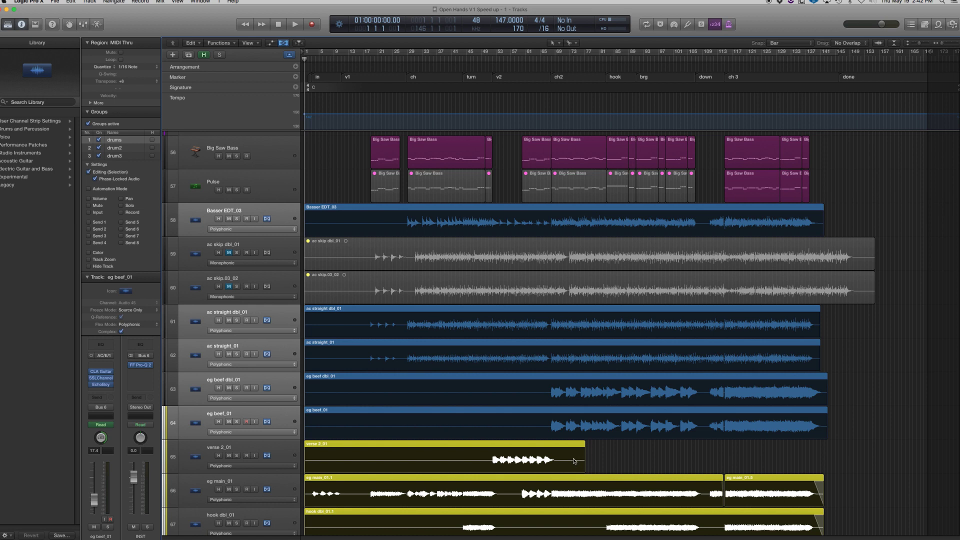
Step: Split verse 2_01 near its end, place two short end pieces further along the track, and join all three pieces into a new audio file
left_click(576, 462)
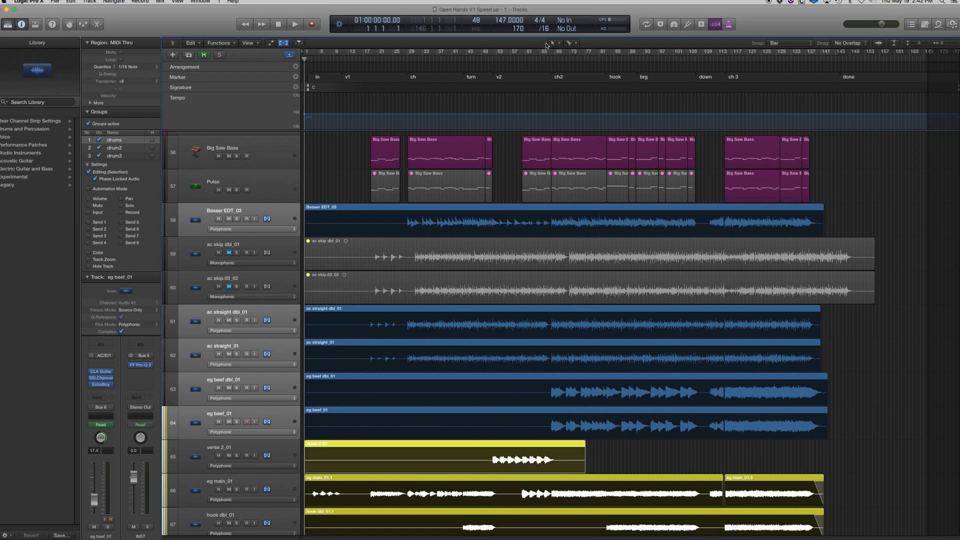
left_click(575, 464)
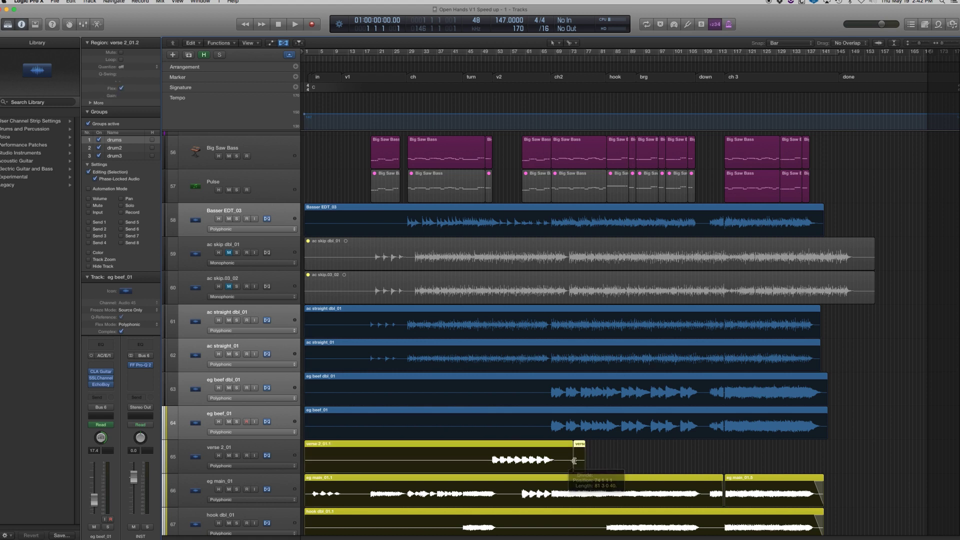
left_click_drag(580, 446, 462, 461)
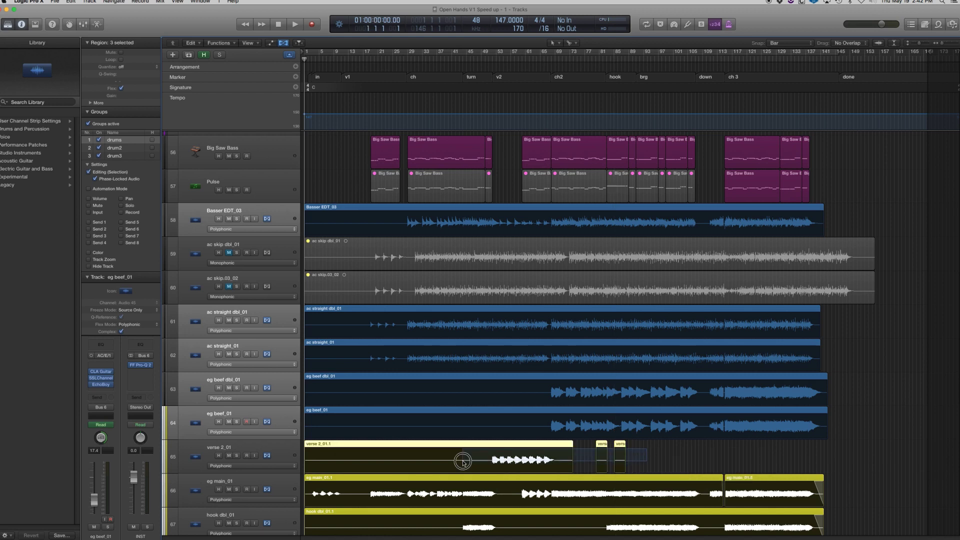
key("super+j")
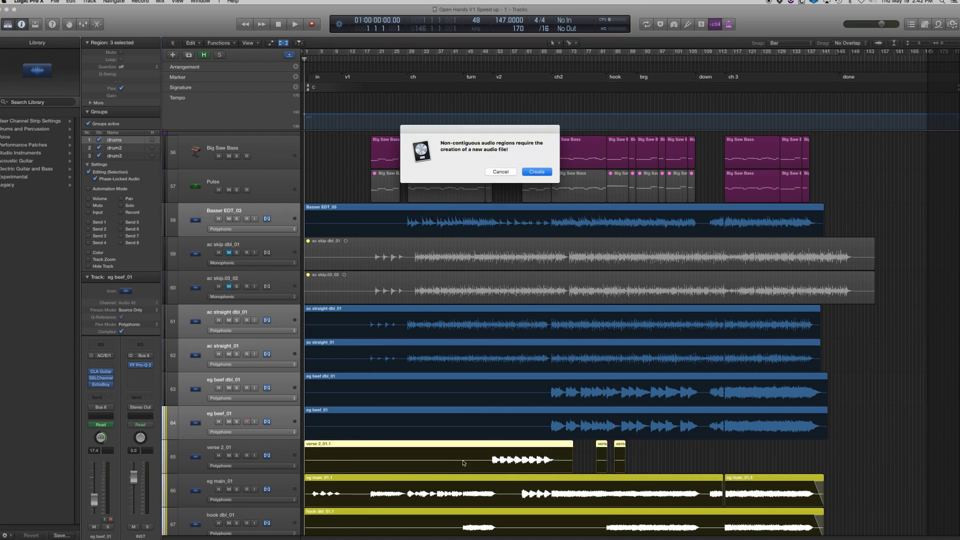
key("space")
key("Return")
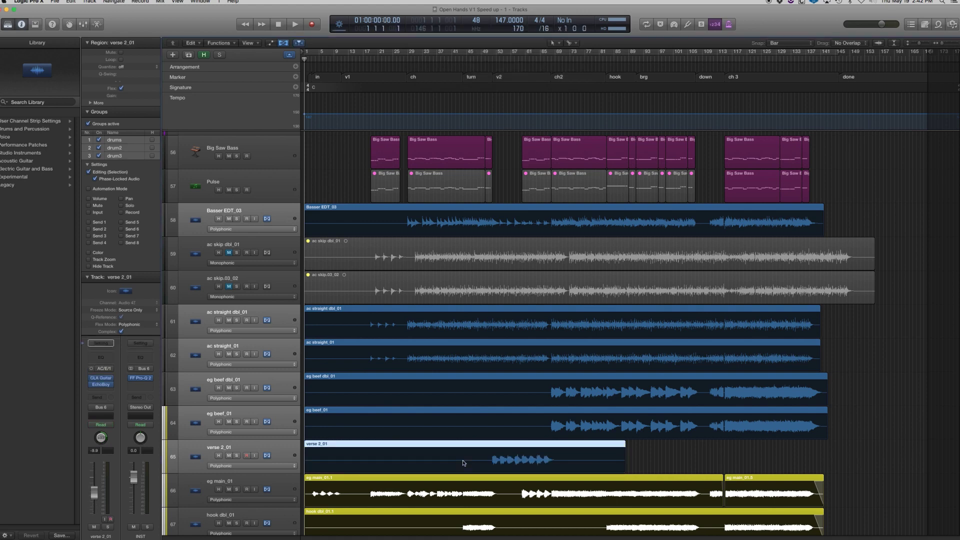
Step: Split hook dbl_01 near its start, leaving a gap, and join the regions on the eg main_01 and hook dbl_01 tracks into one per track
scroll(473, 448, "down", 5)
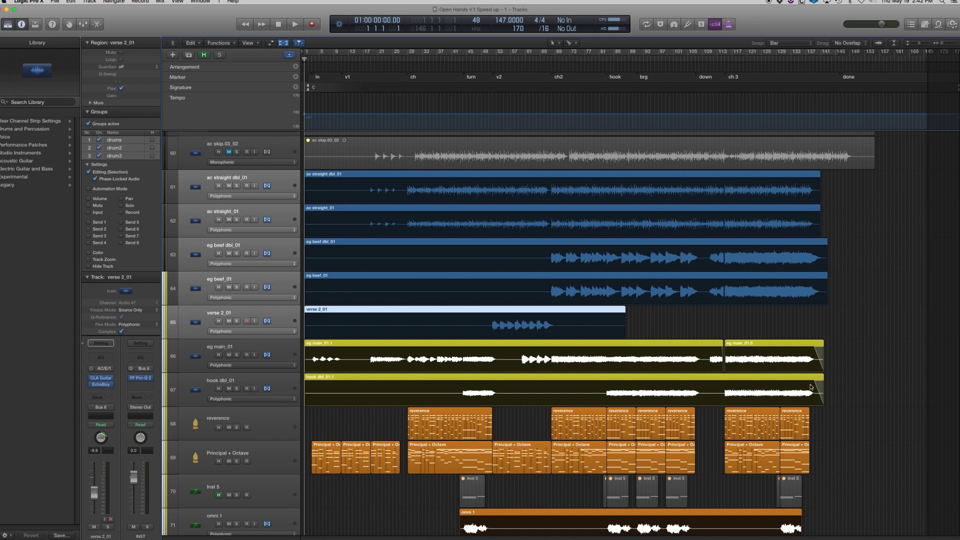
left_click(341, 391)
left_click(323, 385)
left_click_drag(327, 378, 309, 379)
left_click_drag(838, 346, 300, 392)
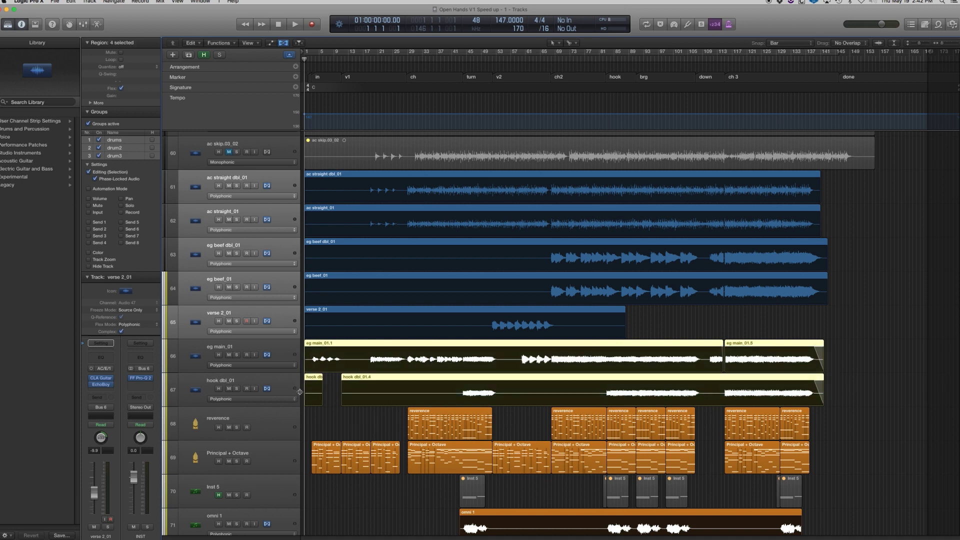
key("super+j")
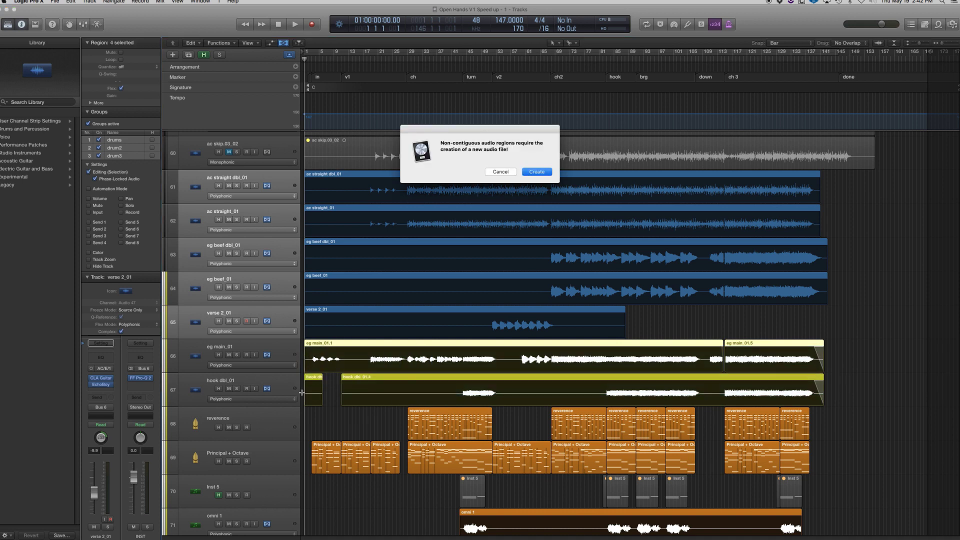
key("Return")
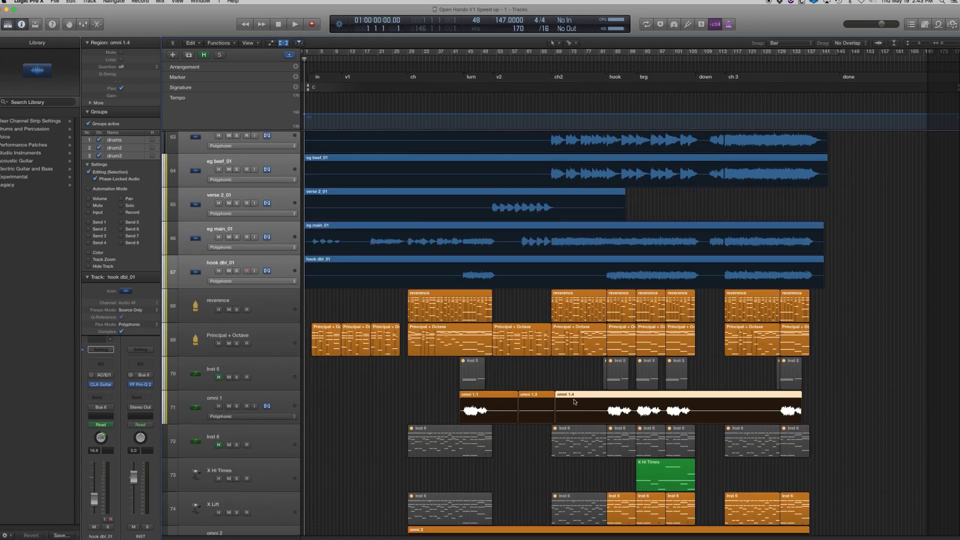
Step: Select the four omni 1 pieces and join them into a new audio file
left_click_drag(439, 412, 584, 405)
key("super+j")
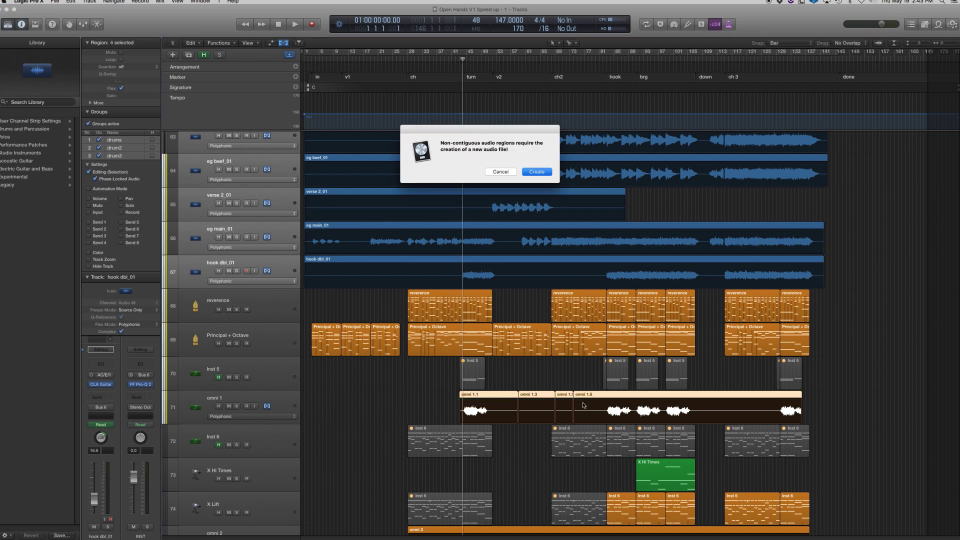
key("Return")
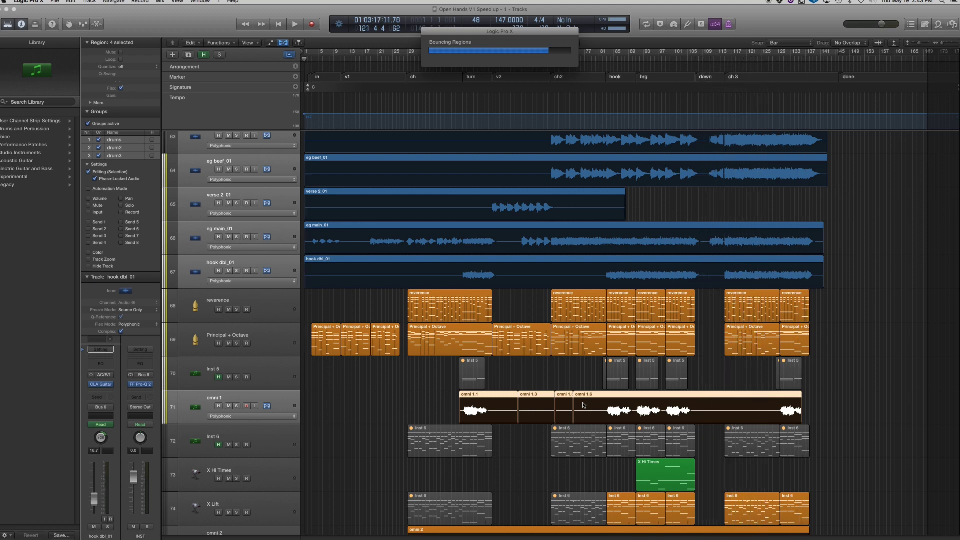
Step: Split omni 2 in the v2 section and omni 3 near its middle, and join the two omni 2 pieces into a new audio file
scroll(564, 369, "down", 5)
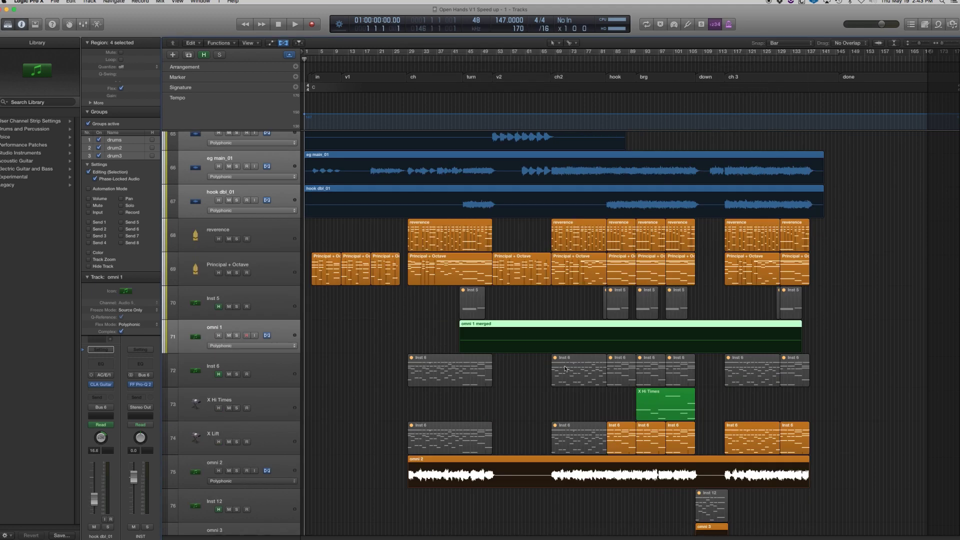
left_click(516, 451)
left_click(516, 451)
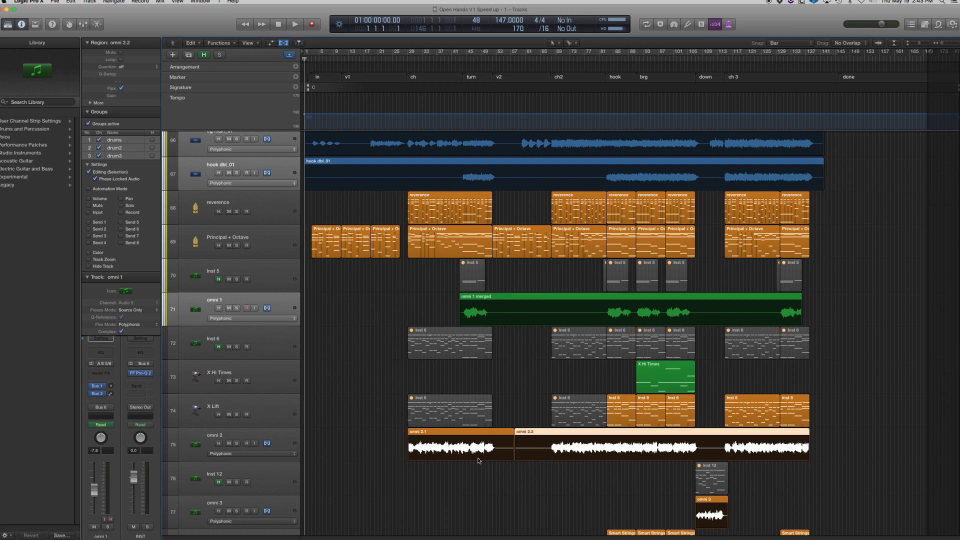
key("super+Right")
left_click(723, 511)
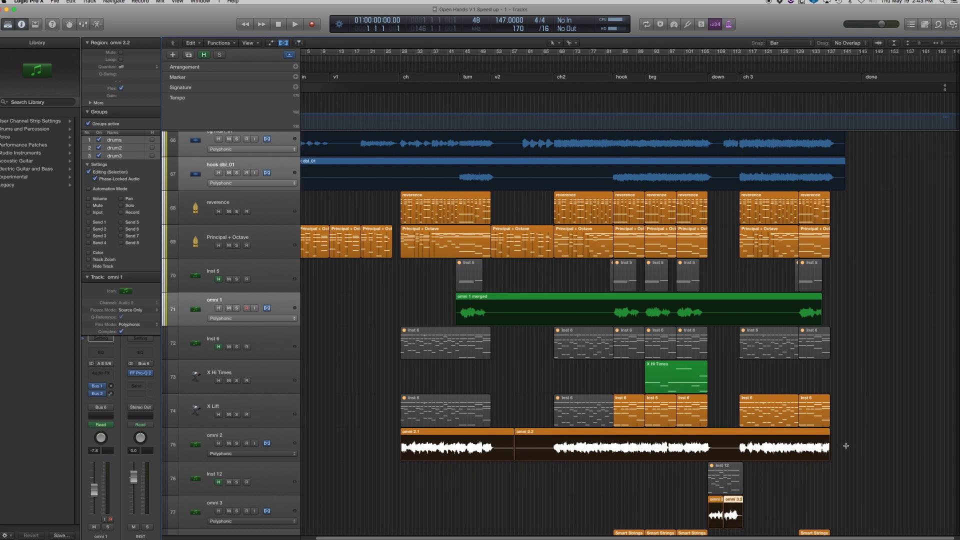
left_click_drag(846, 443, 376, 442)
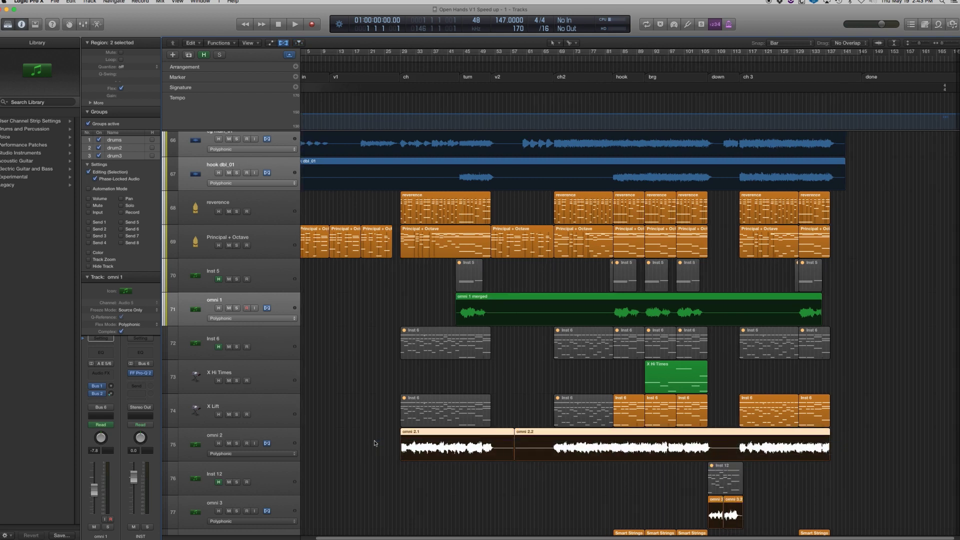
key("super+j")
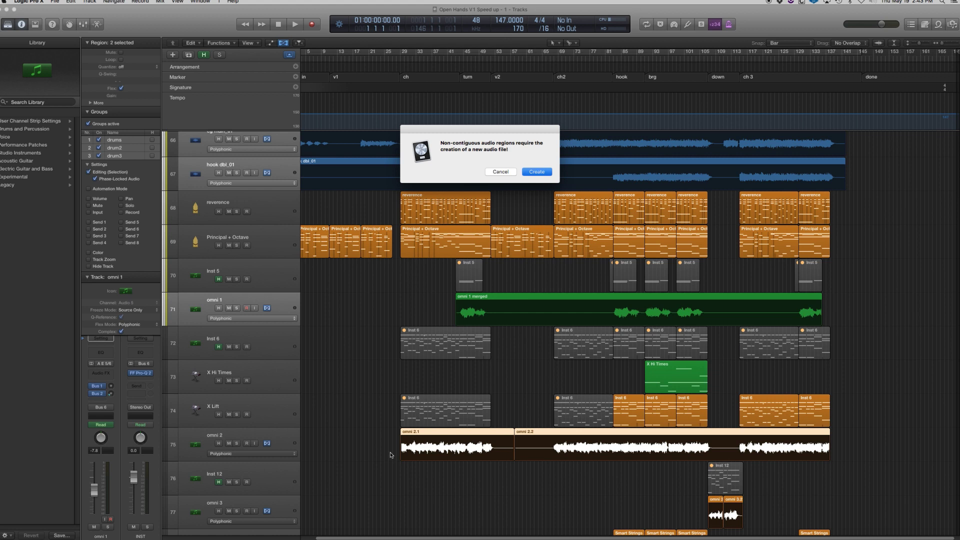
key("Return")
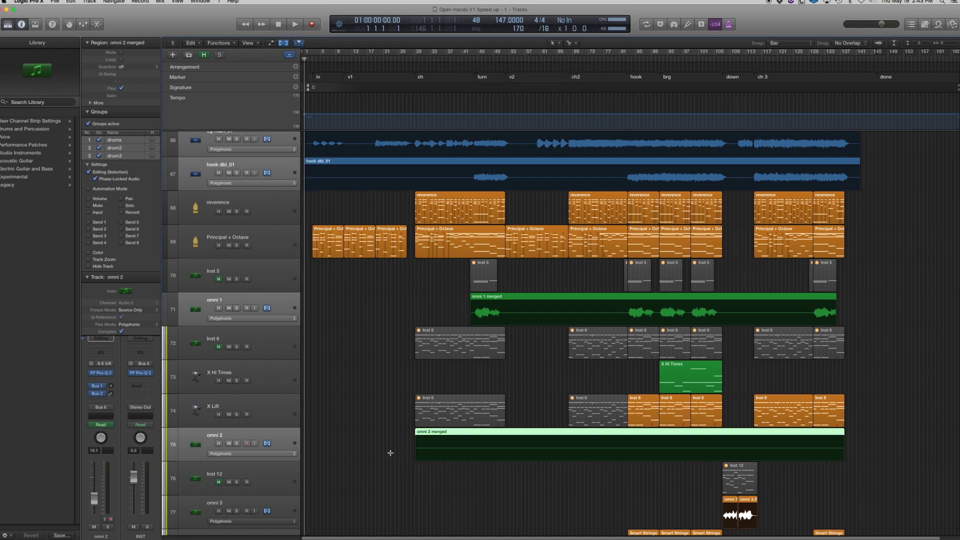
Step: Select both omni 3 pieces and join them into a new audio file
left_click_drag(706, 506, 753, 510)
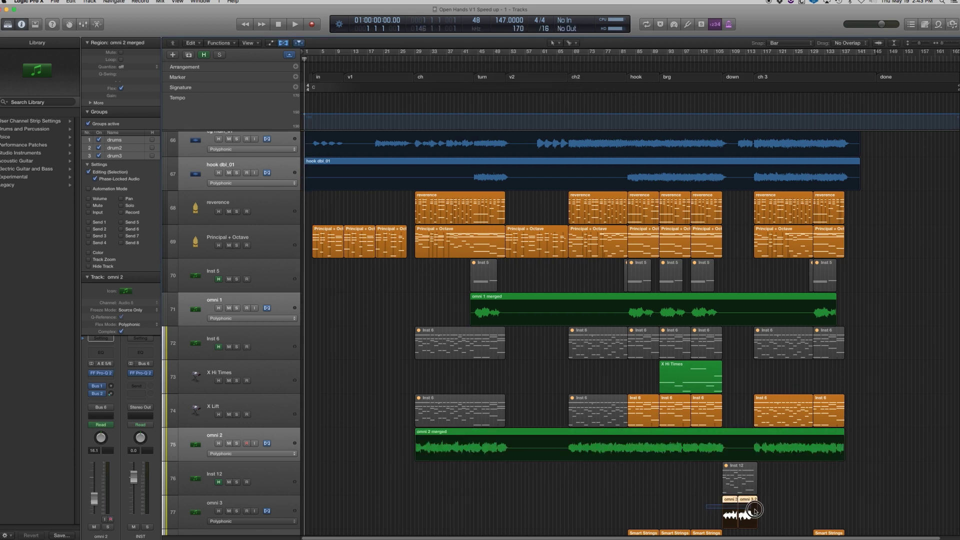
key("super+j")
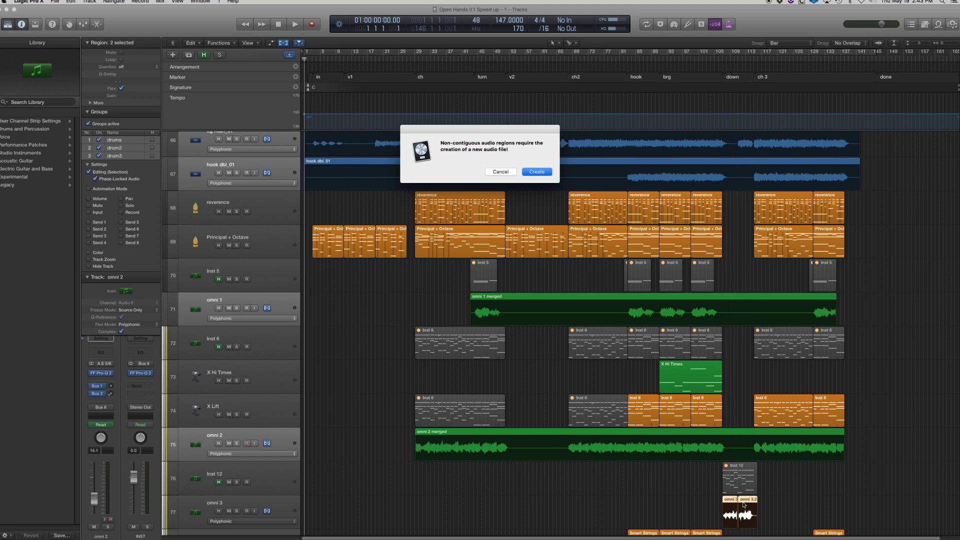
key("Return")
Step: Split MV 1_01 in the down section and join its two pieces into a new audio file
scroll(646, 439, "down", 8)
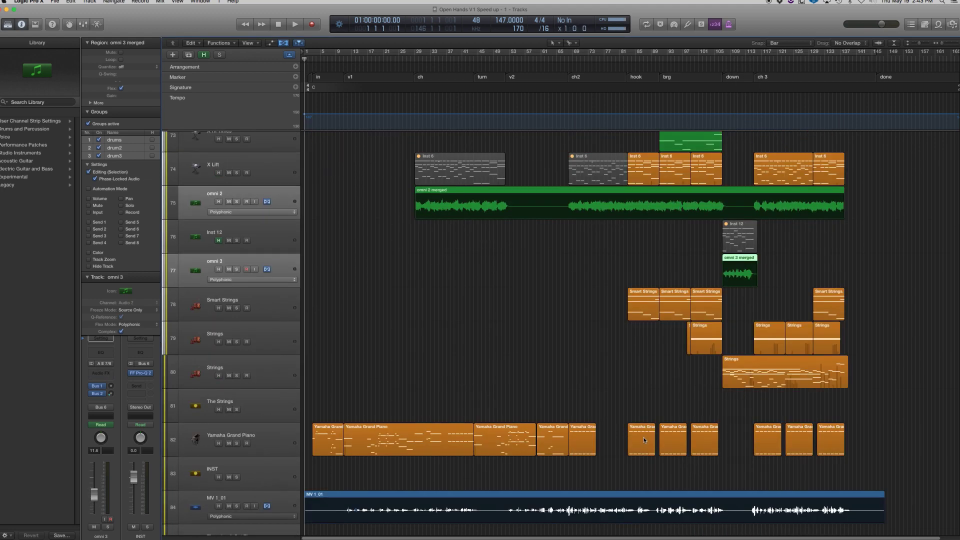
scroll(643, 437, "down", 4)
left_click(738, 370)
left_click(670, 353, "shift")
key("super+j")
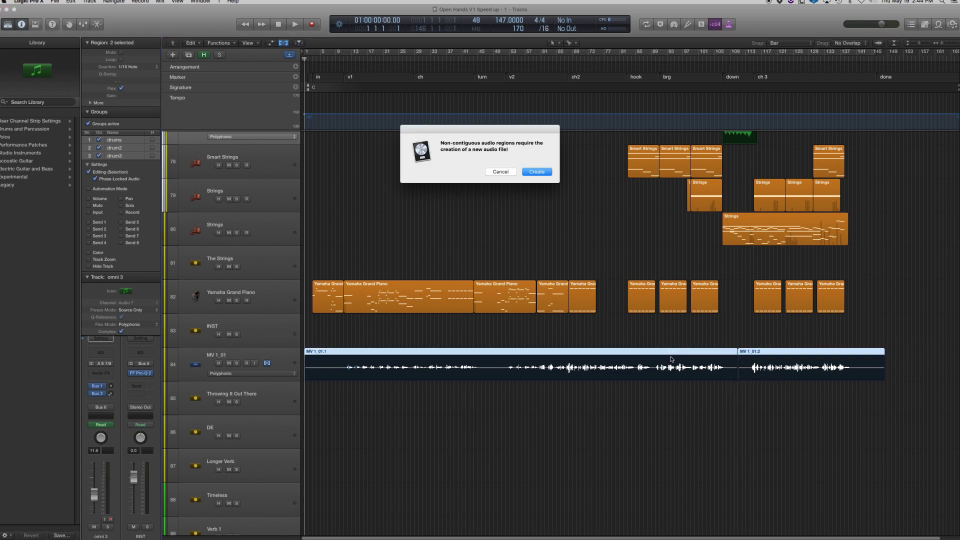
key("Return")
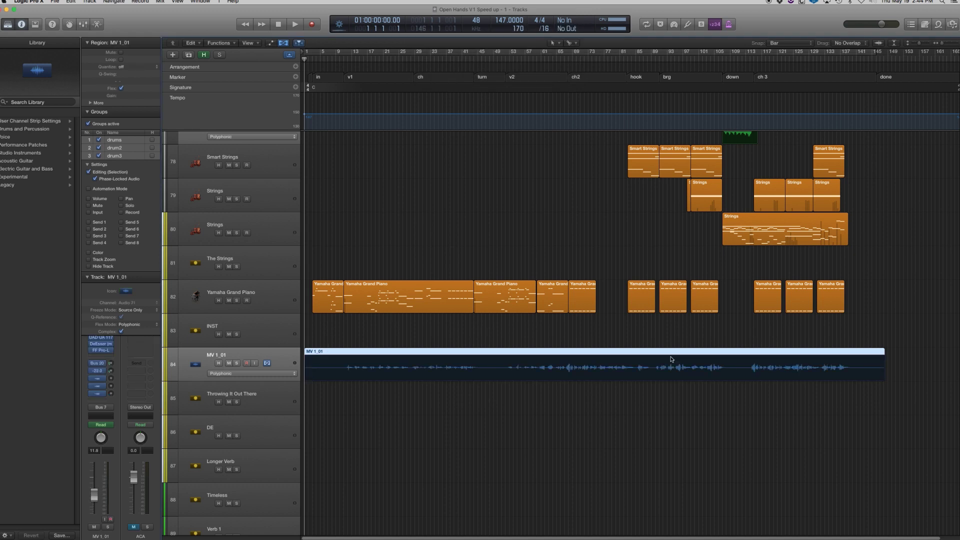
scroll(390, 366, "down", 10)
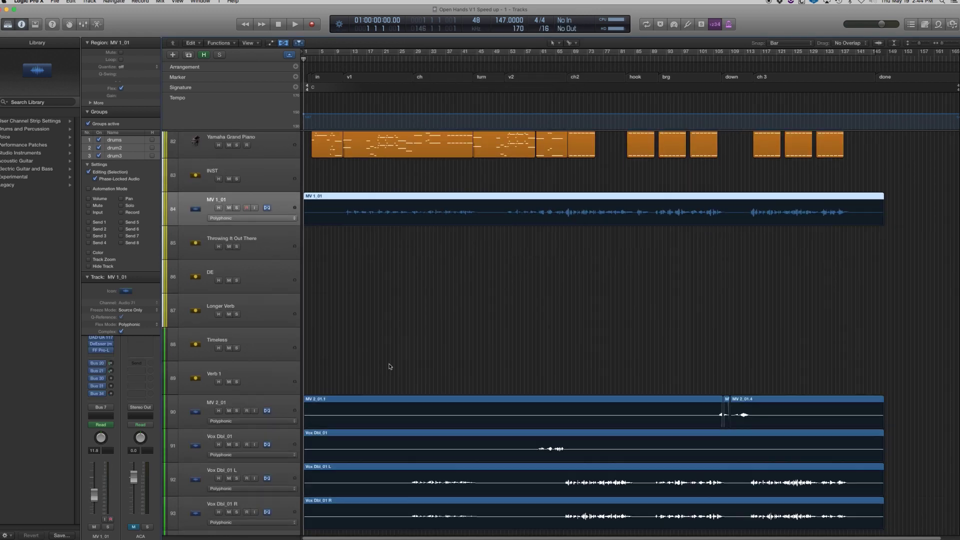
Step: Split MV 2_01 and the three Vox Dbl regions just before v2, then join their pieces and the Hi Harm pieces into new audio files per track
left_click_drag(524, 239, 508, 418)
left_click(505, 366, "super")
left_click_drag(912, 267, 440, 392)
key("super+j")
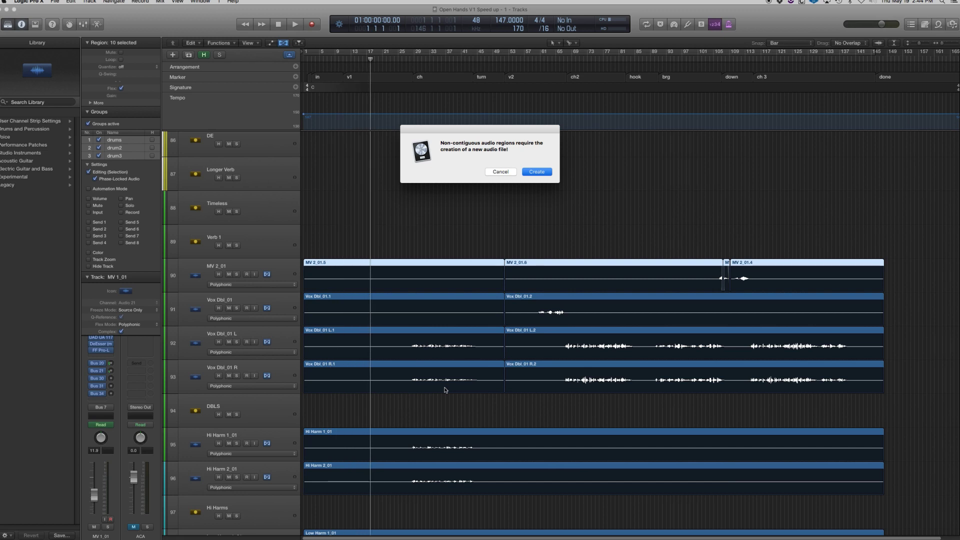
key("Return")
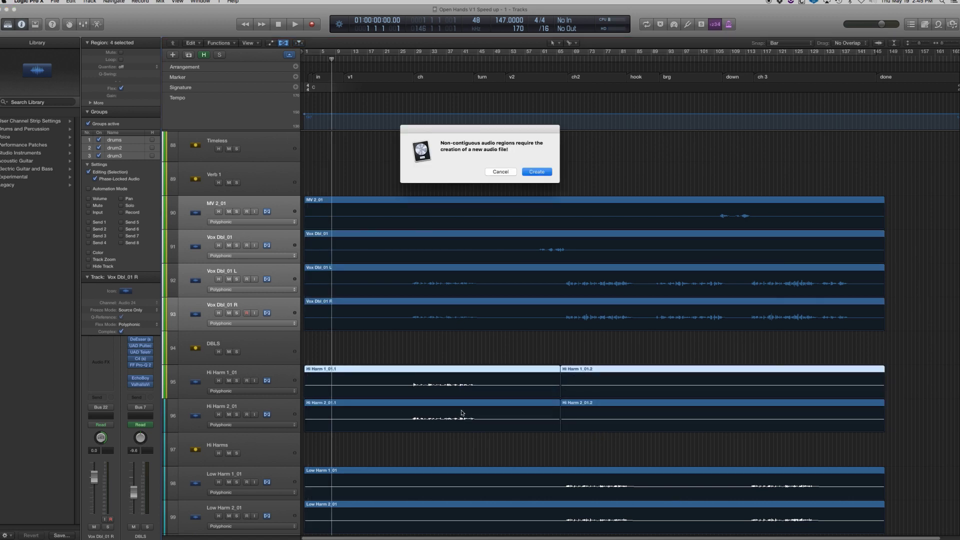
left_click(535, 170)
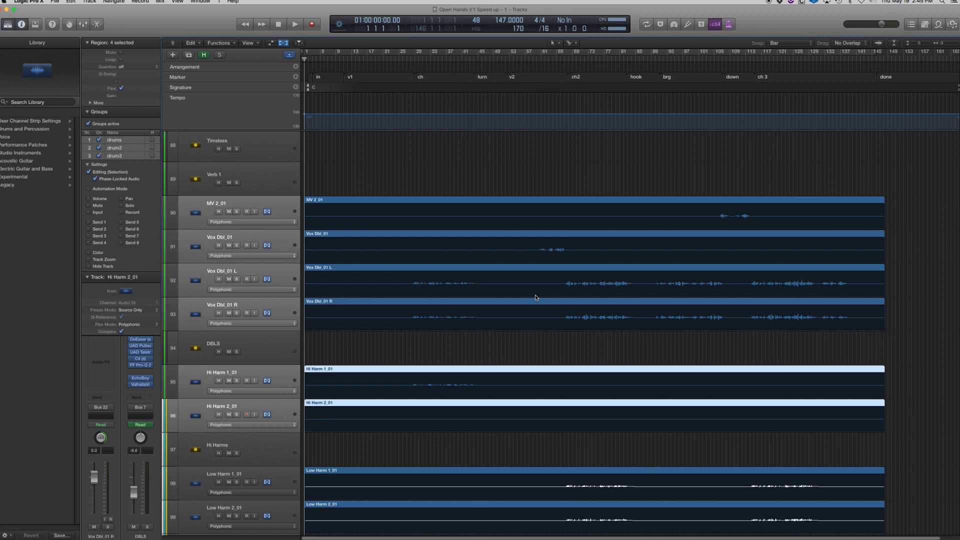
Step: Split the Low Harm and bgv 5 regions in the ch section, and join their pieces and the bgv 1 and bgv 2 pieces into new audio files
left_click(554, 390, "shift")
scroll(554, 390, "down", 5)
left_click_drag(558, 322, 459, 460)
left_click(459, 460, "super")
left_click_drag(901, 347, 326, 493)
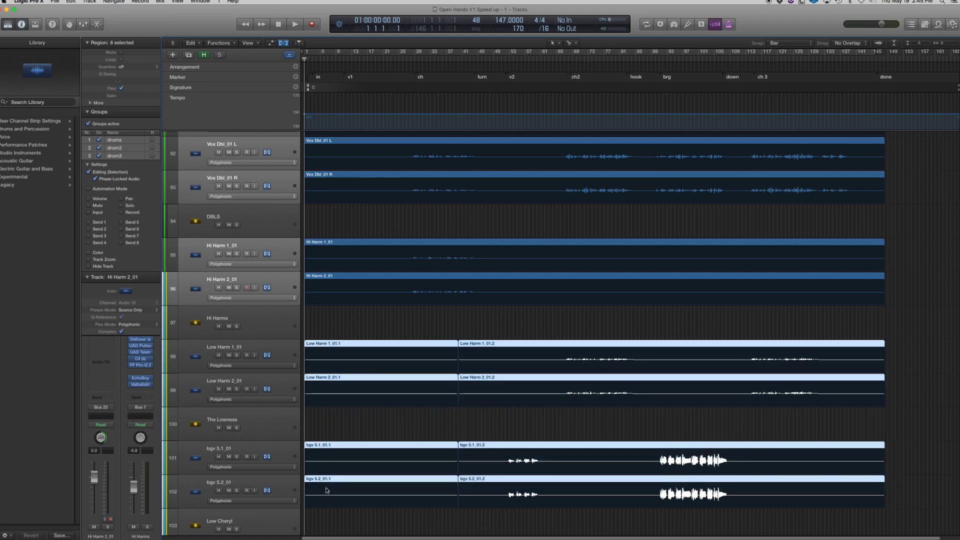
key("super+j")
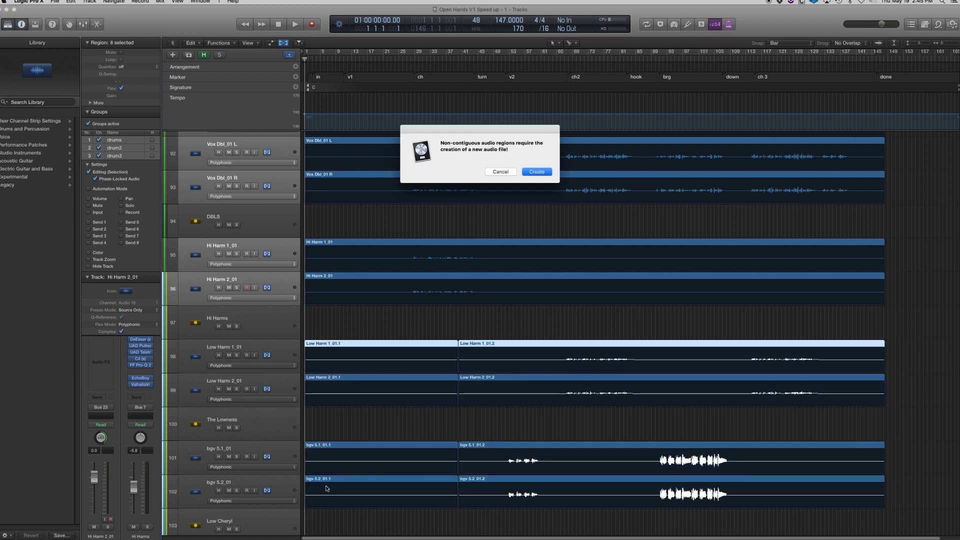
key("Return")
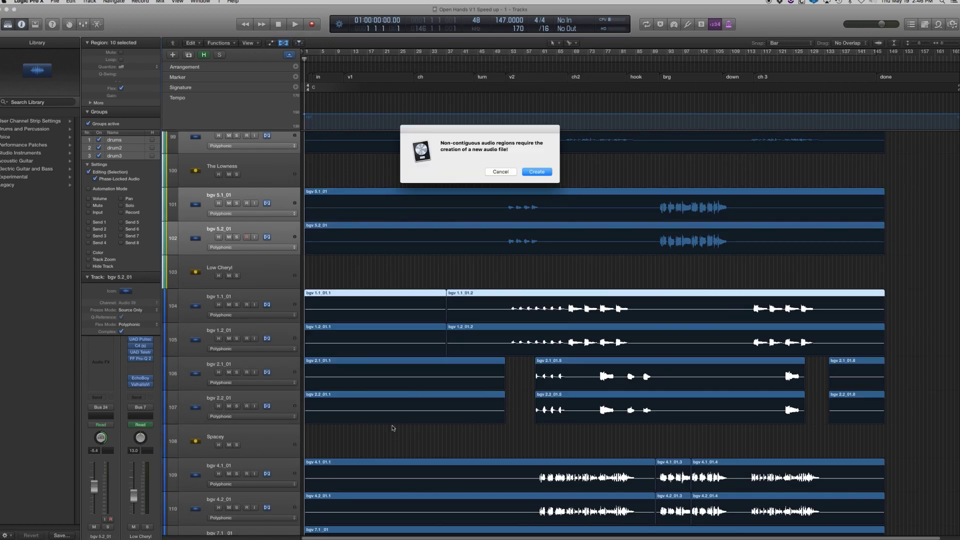
key("Return")
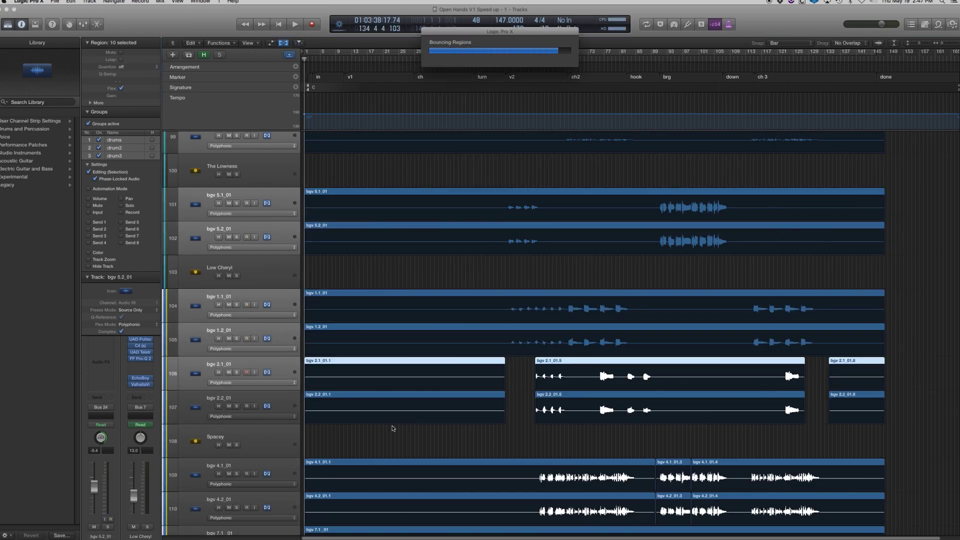
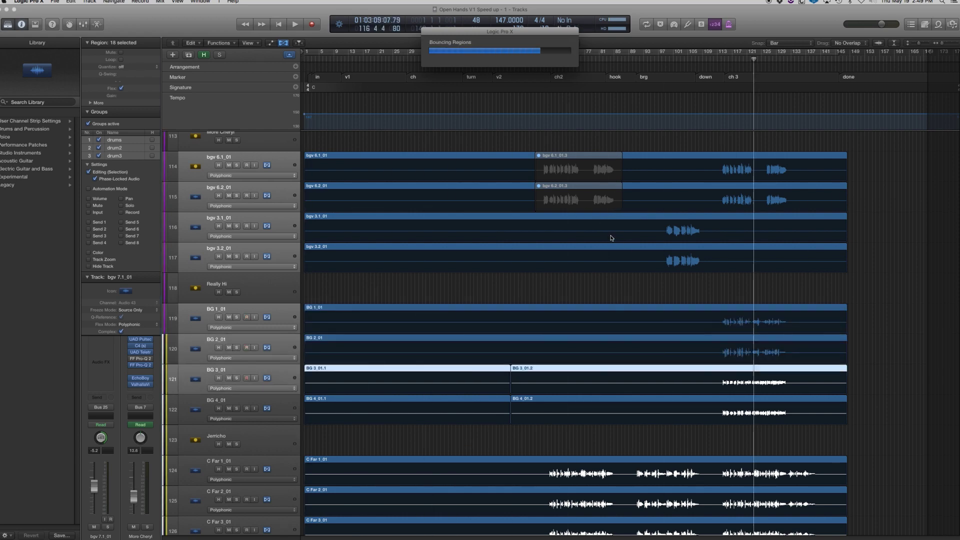
Step: Hide the Flex display and play the song from bar 43, just before the turn section
scroll(564, 289, "down", 5)
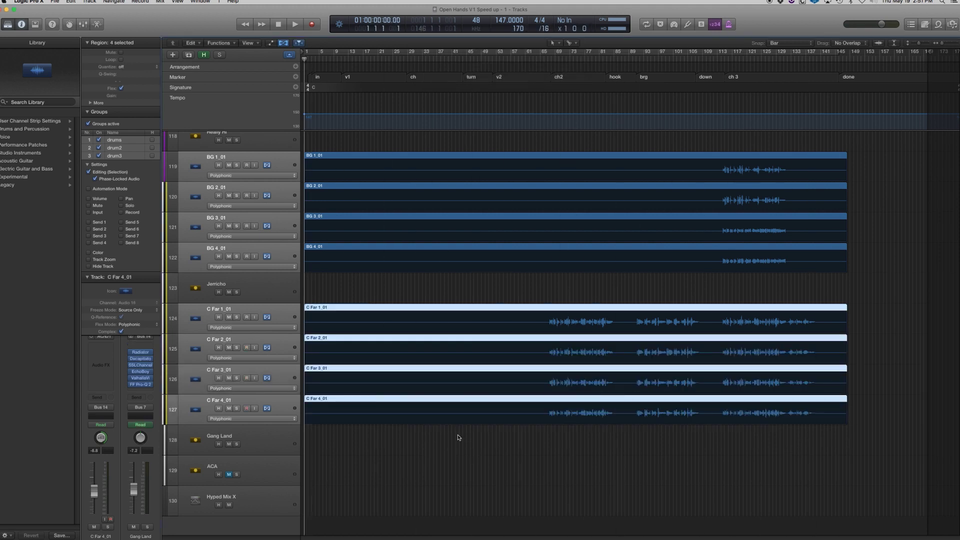
left_click(284, 44)
scroll(416, 236, "up", 20)
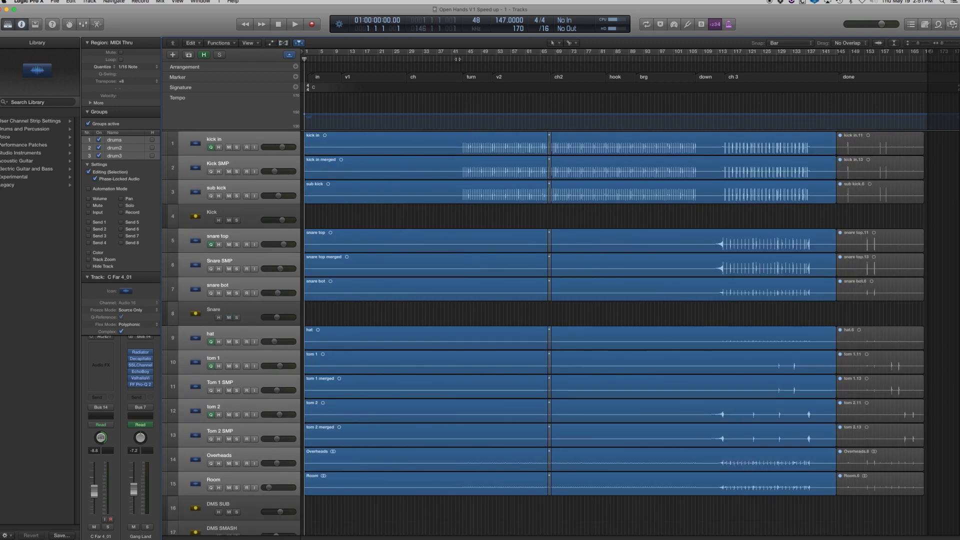
left_click(458, 59)
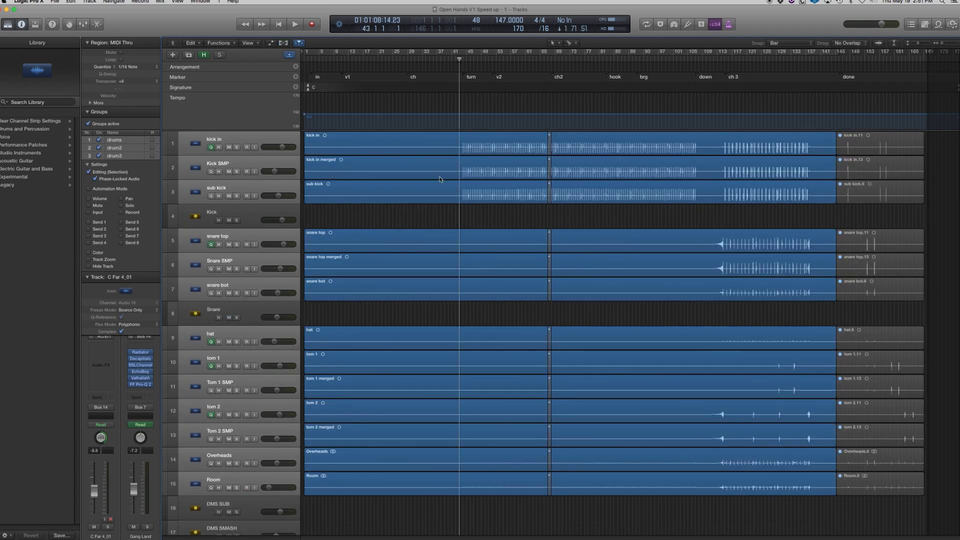
key("super+Right")
key("super+Right")
key("space")
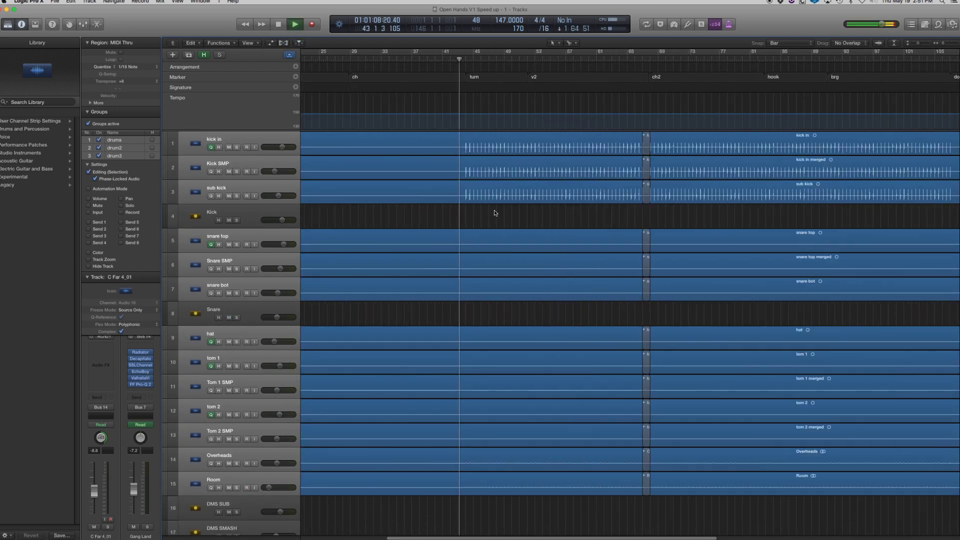
Step: Toggle the metronome during playback and examine its project settings, closing them and stopping playback when done
scroll(494, 213, "down", 20)
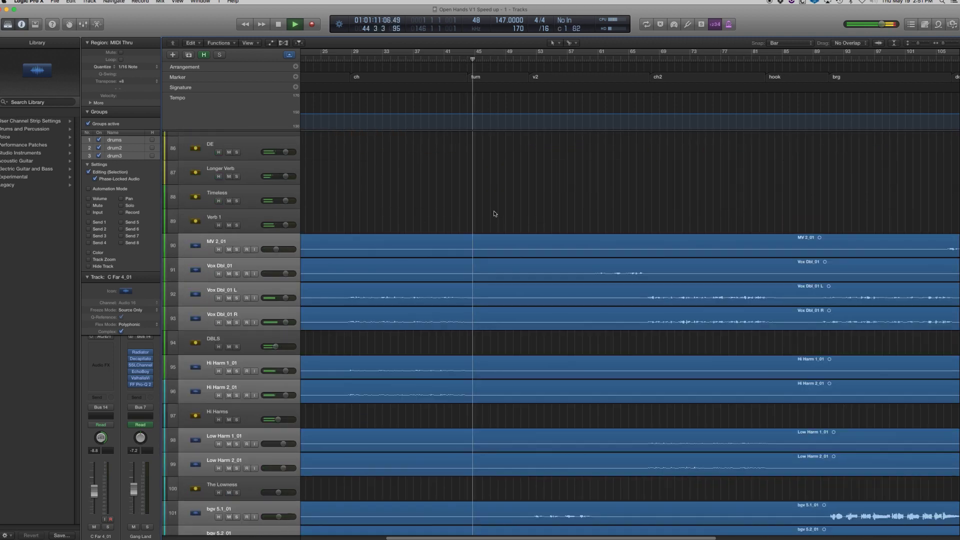
scroll(495, 213, "down", 5)
left_click(730, 24)
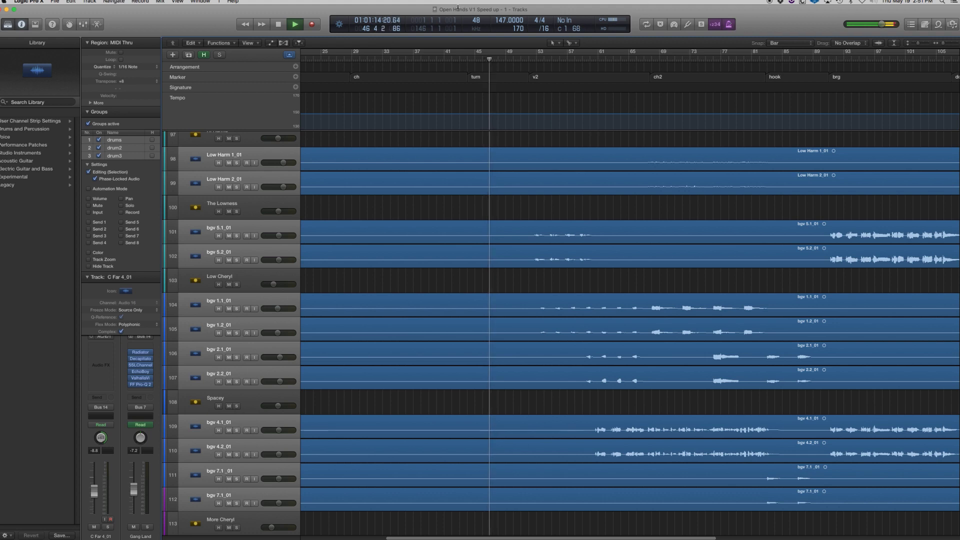
left_click(55, 2)
mouse_move(100, 112)
left_click(160, 123)
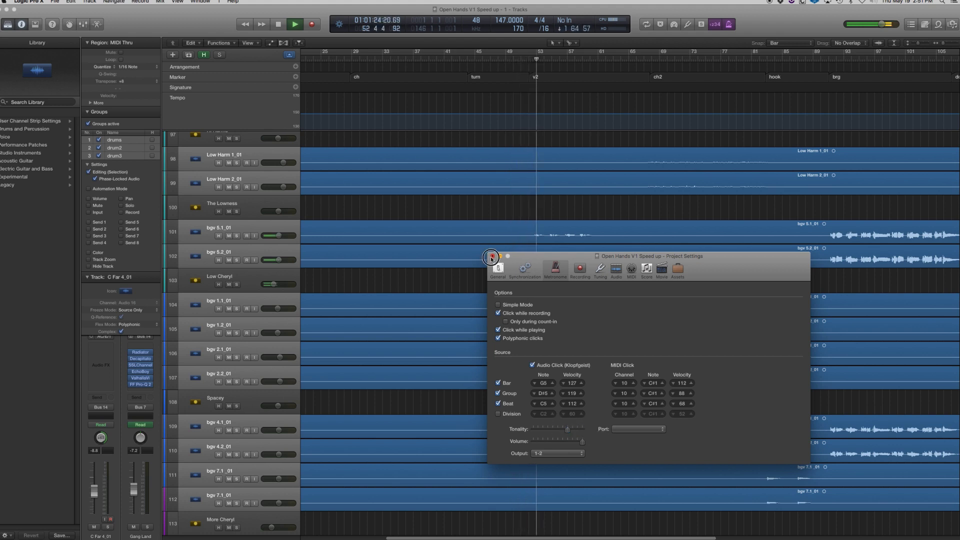
left_click(491, 256)
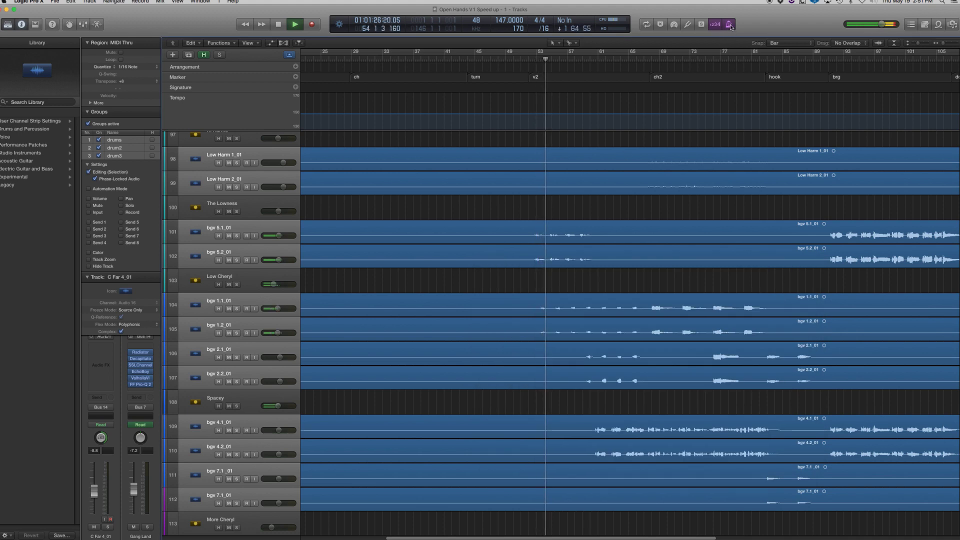
key("space")
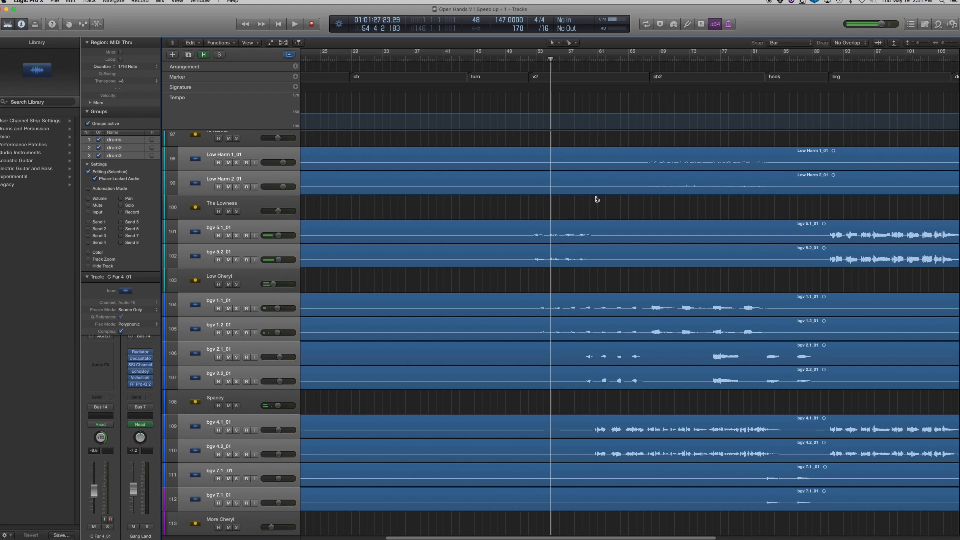
scroll(597, 199, "up", 20)
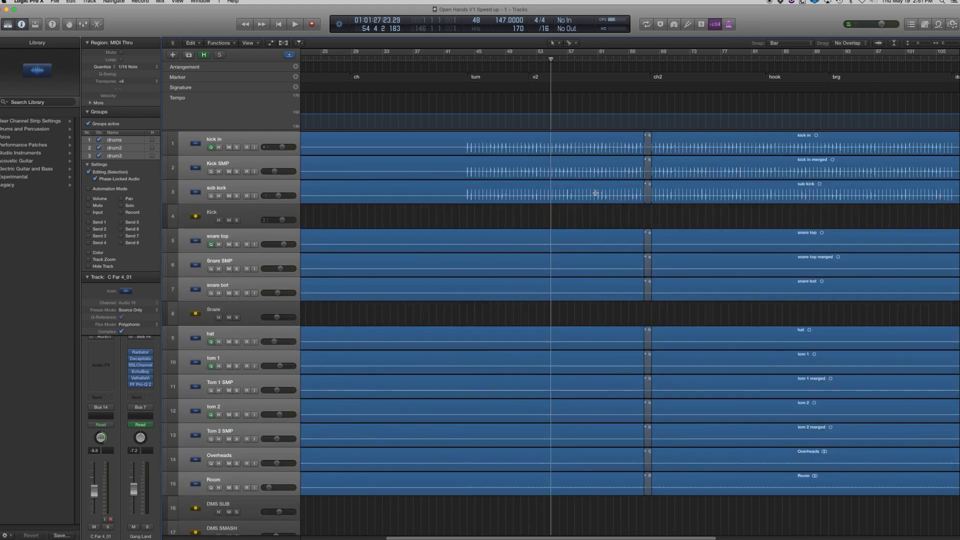
scroll(595, 193, "down", 20)
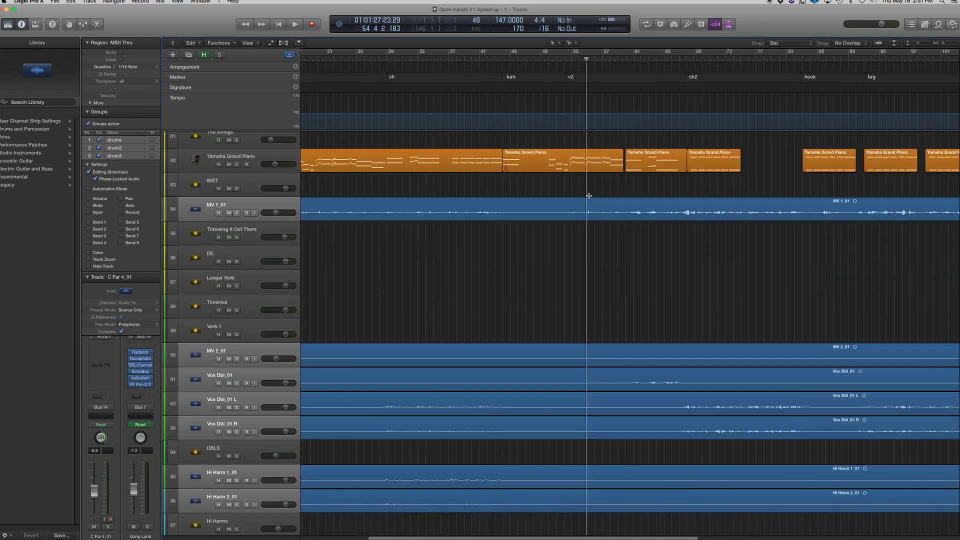
scroll(589, 195, "up", 20)
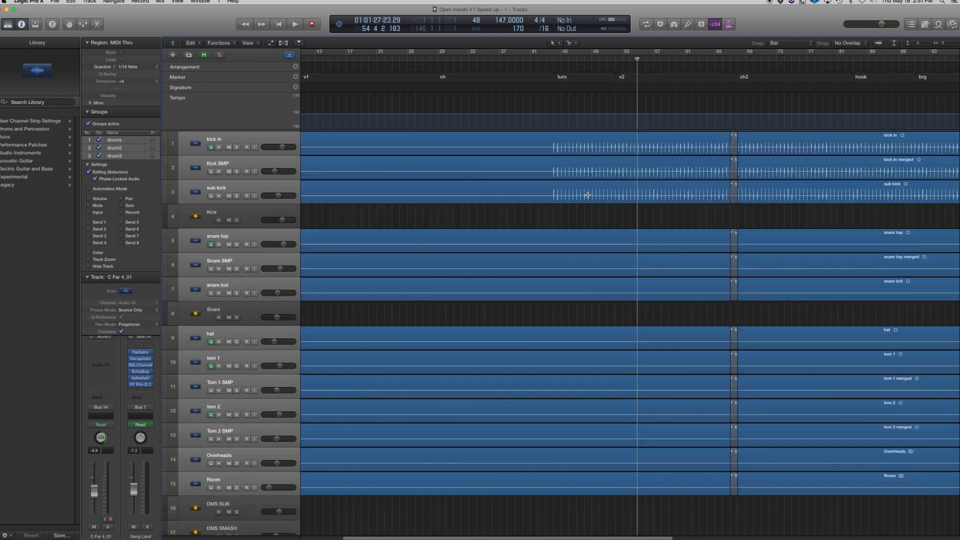